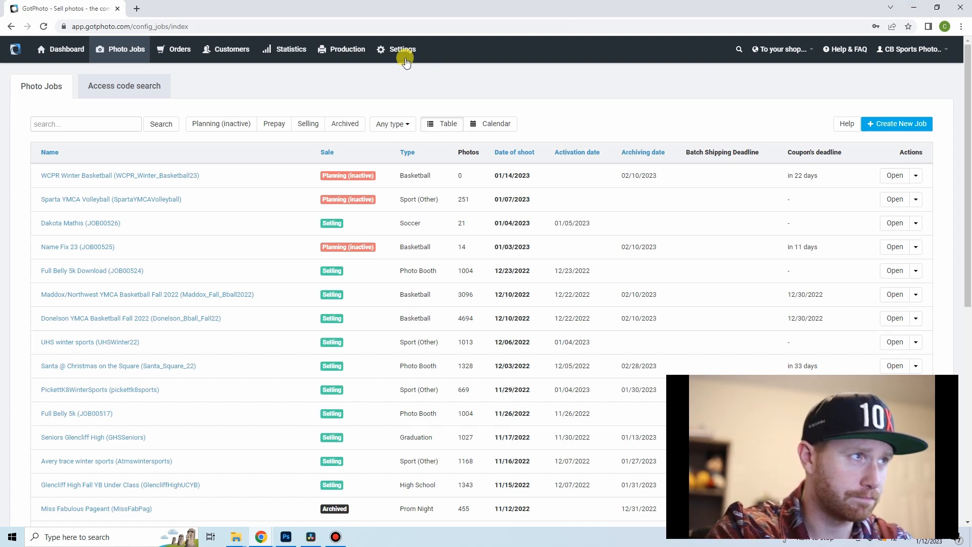
Step: Open the list of names for the WCPR Winter Basketball job and export it as a CSV file
{"action": "left_click", "coordinate": [91, 176]}
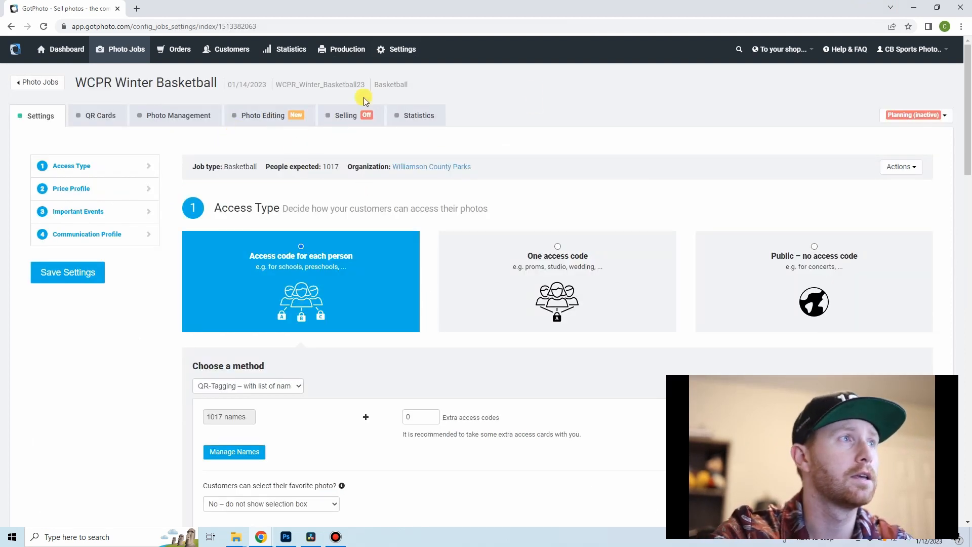
{"action": "left_click", "coordinate": [241, 455]}
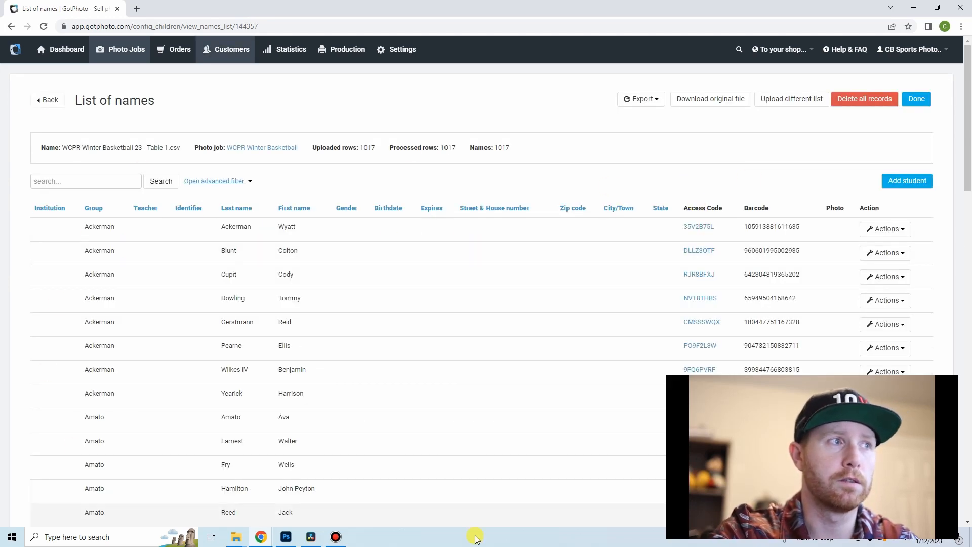
{"action": "scroll", "coordinate": [128, 240], "scroll_direction": "down", "scroll_amount": 10}
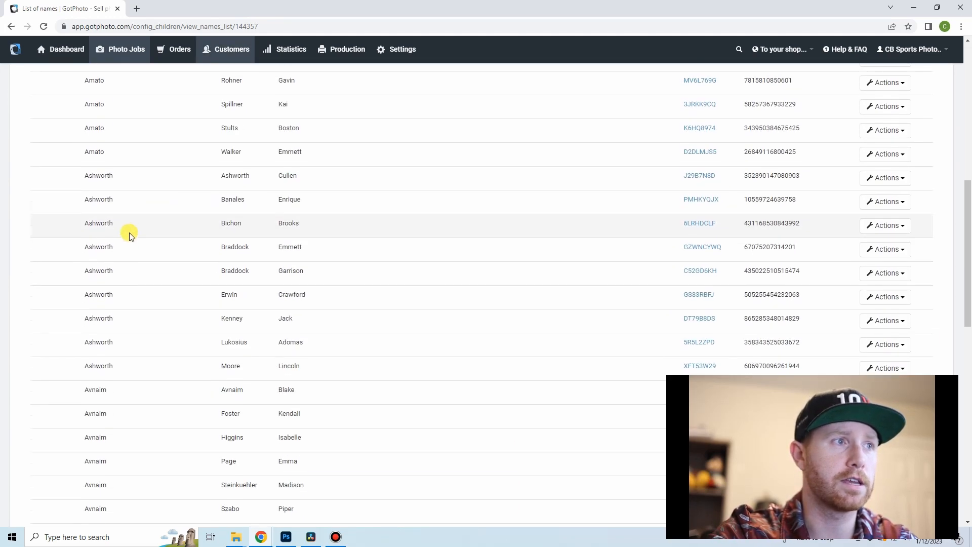
{"action": "scroll", "coordinate": [131, 234], "scroll_direction": "down", "scroll_amount": 9}
{"action": "scroll", "coordinate": [133, 230], "scroll_direction": "up", "scroll_amount": 18}
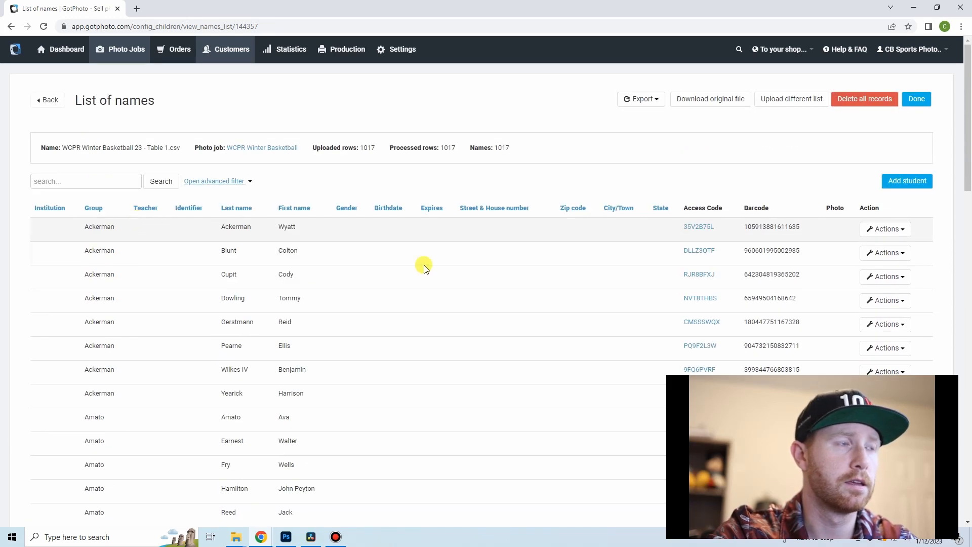
{"action": "left_click", "coordinate": [643, 98]}
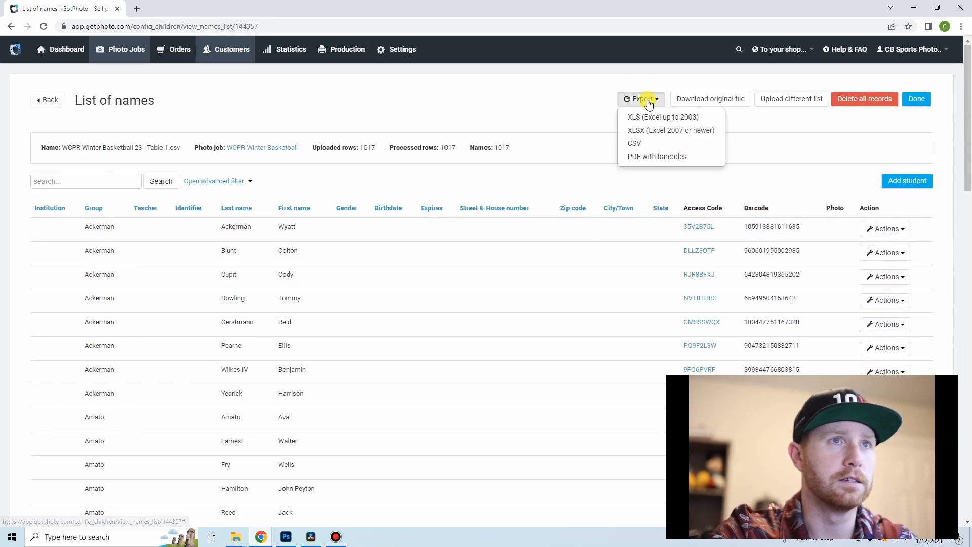
{"action": "left_click", "coordinate": [691, 147]}
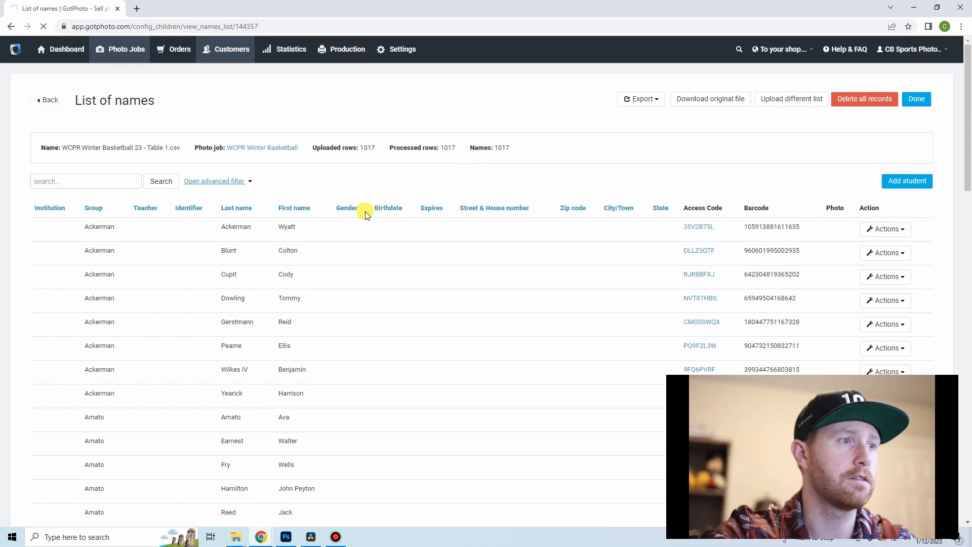
Step: Open Gmail in a new browser tab, go to Google Drive from it, and switch Drive to the other Google account
{"action": "left_click", "coordinate": [135, 10]}
{"action": "type", "text": "gm"}
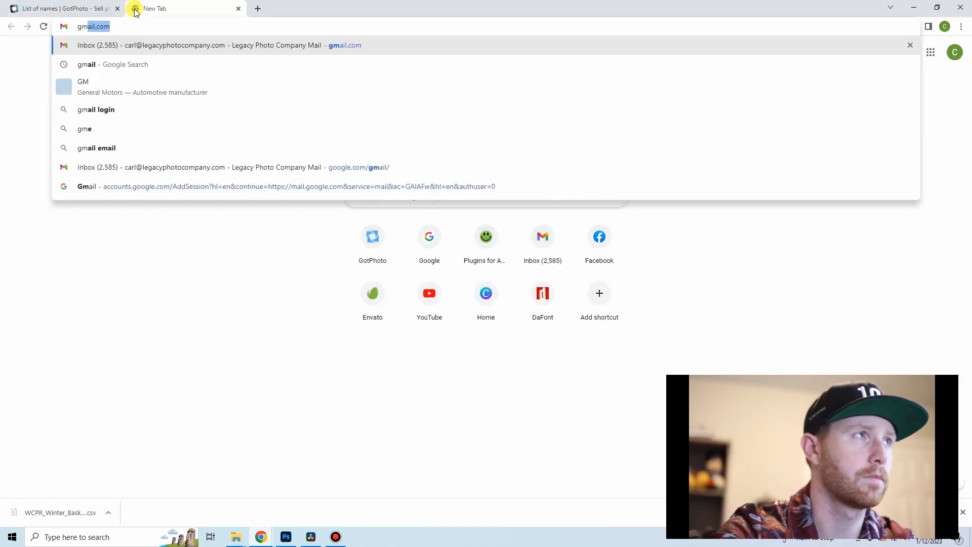
{"action": "key", "text": "Return"}
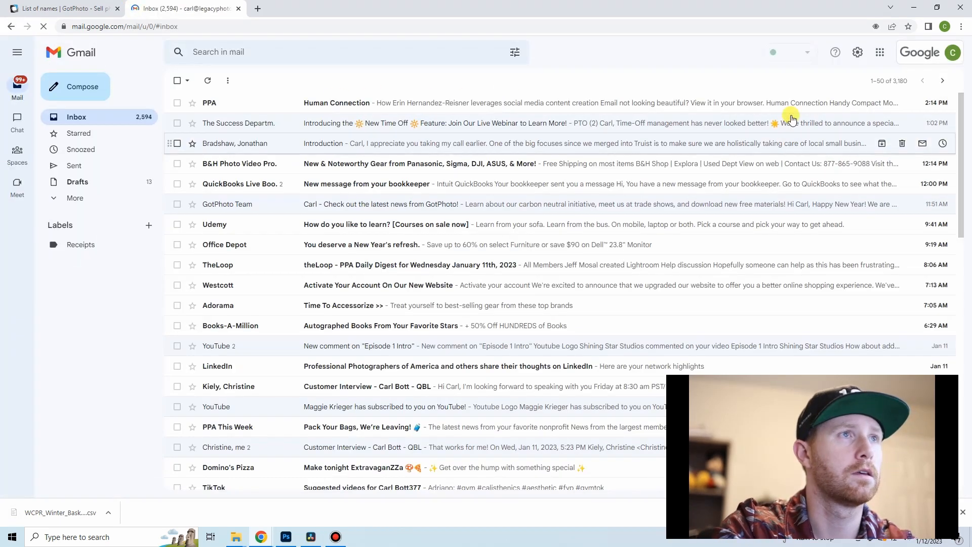
{"action": "left_click", "coordinate": [881, 53]}
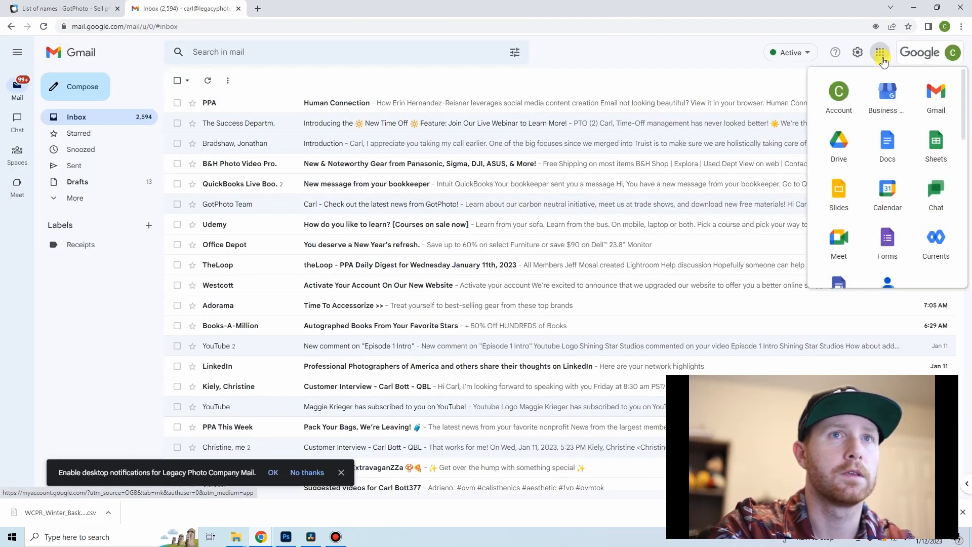
{"action": "left_click", "coordinate": [837, 142]}
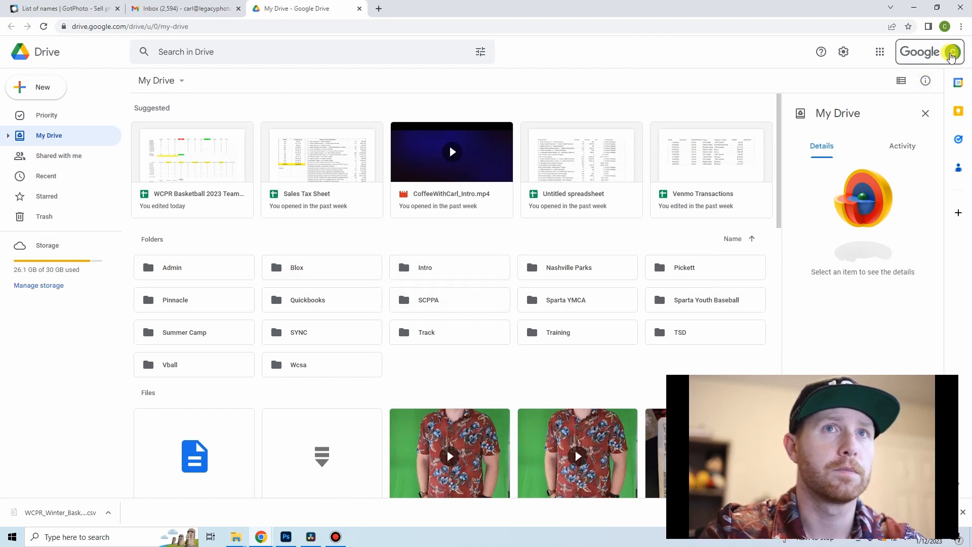
{"action": "left_click", "coordinate": [952, 52]}
{"action": "left_click", "coordinate": [833, 233]}
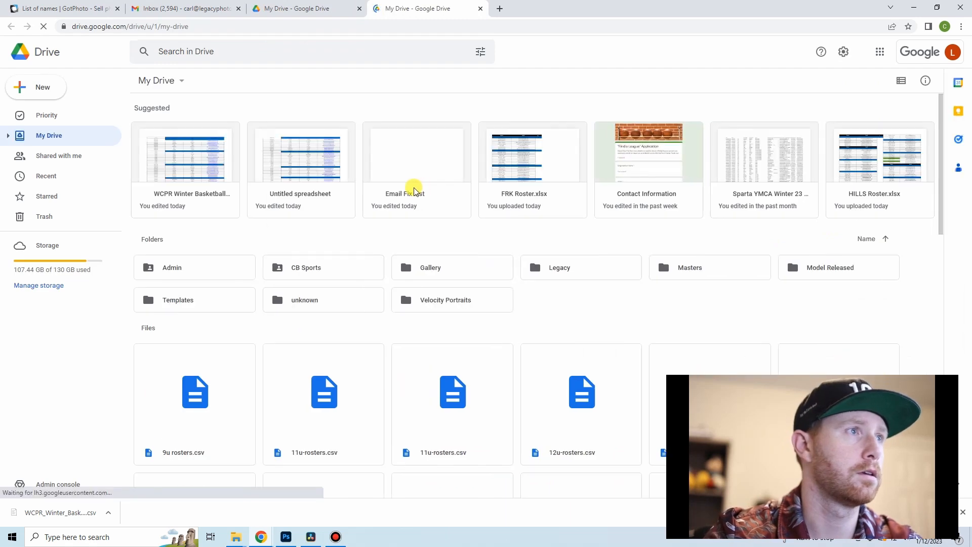
Step: Create a blank Google Sheets spreadsheet in the 2023 folder under CB Sports > Williamson County Parks
{"action": "double_click", "coordinate": [309, 273]}
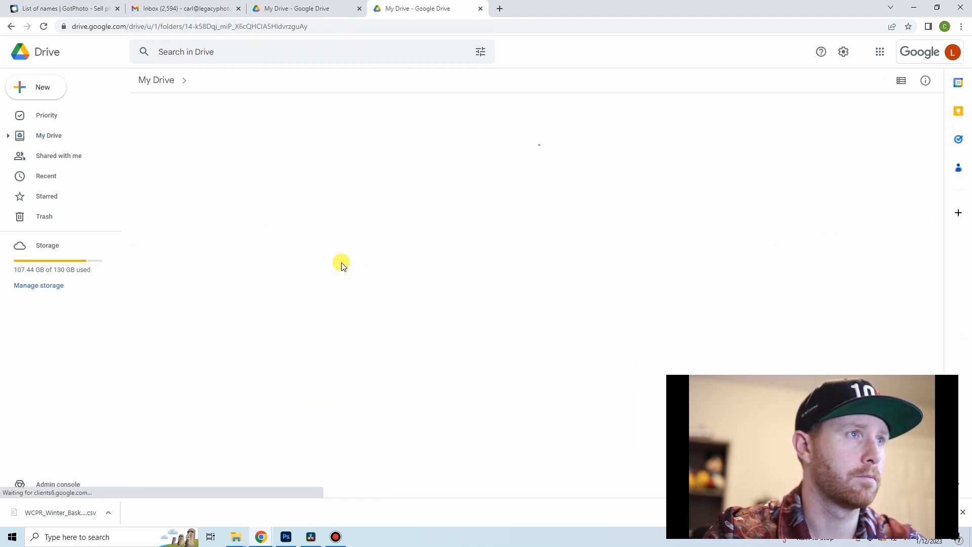
{"action": "double_click", "coordinate": [191, 237]}
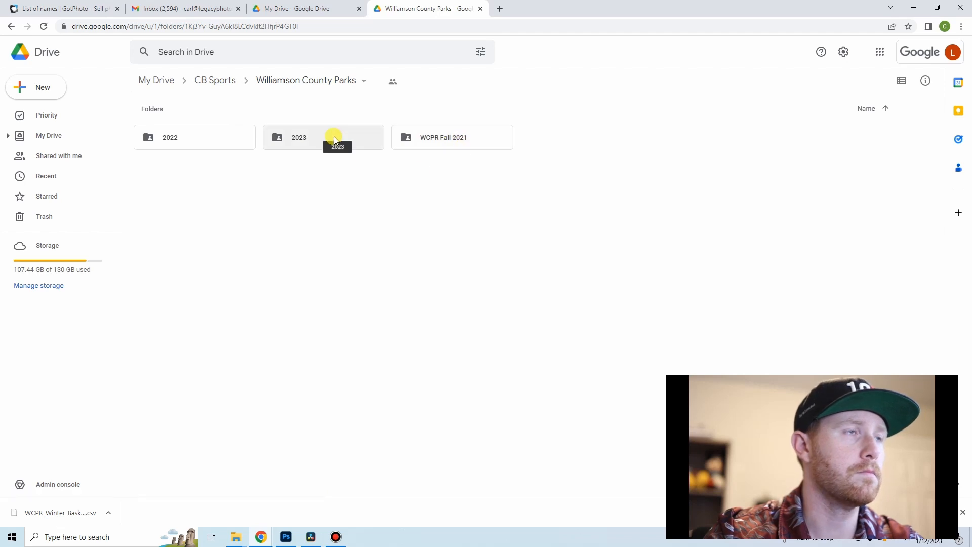
{"action": "double_click", "coordinate": [345, 144]}
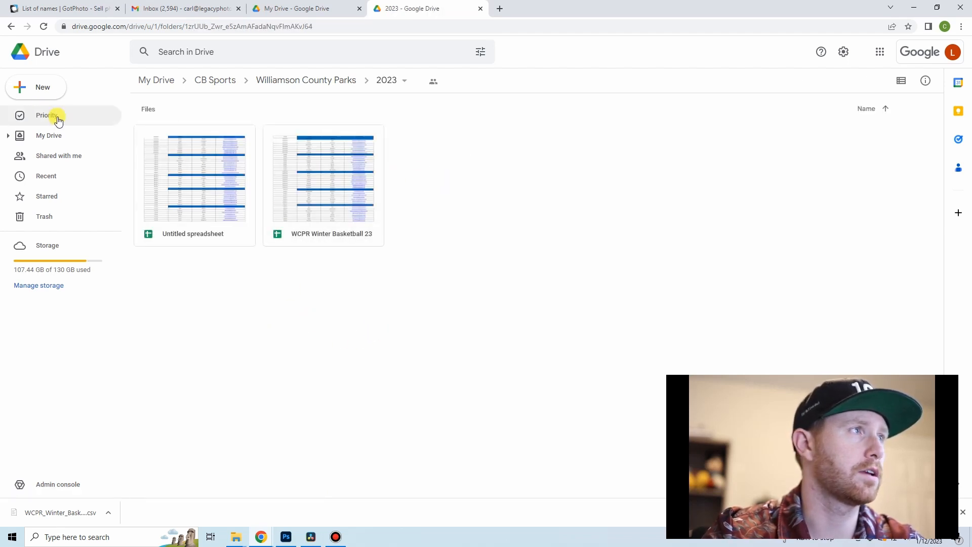
{"action": "left_click", "coordinate": [38, 94]}
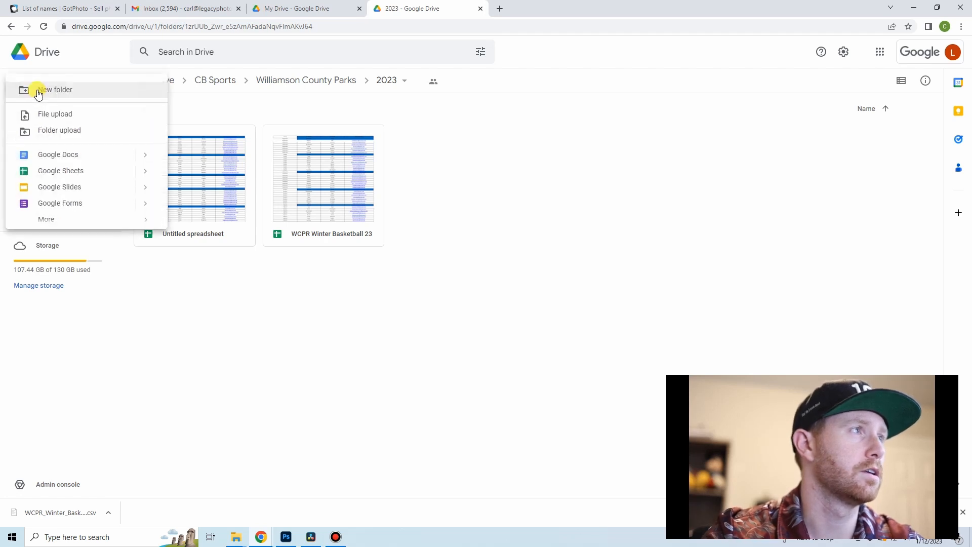
{"action": "left_click", "coordinate": [78, 169]}
{"action": "left_click", "coordinate": [554, 292]}
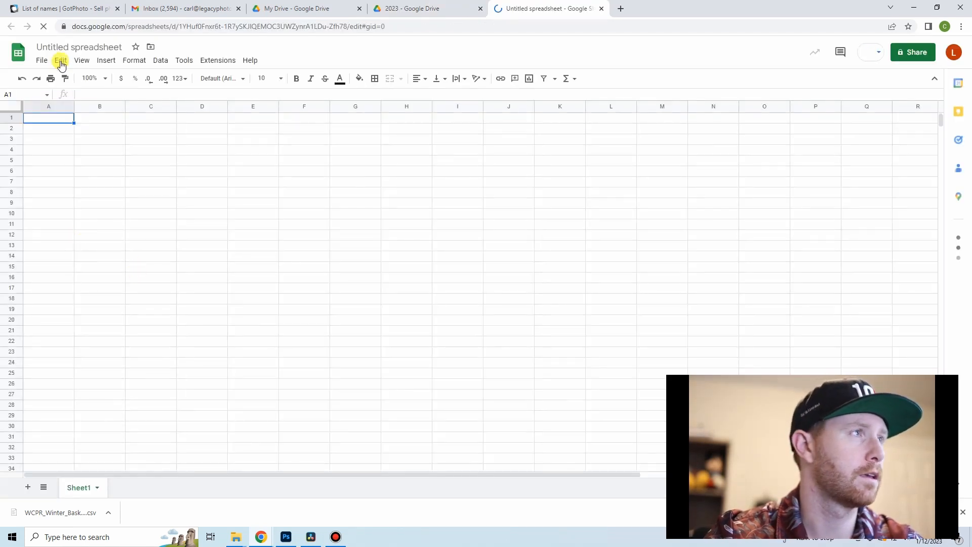
Step: Import the downloaded WCPR_Winter_Basketball_23_Table_1_csv.csv into the sheet with Replace spreadsheet and automatic separator detection
{"action": "left_click", "coordinate": [41, 60]}
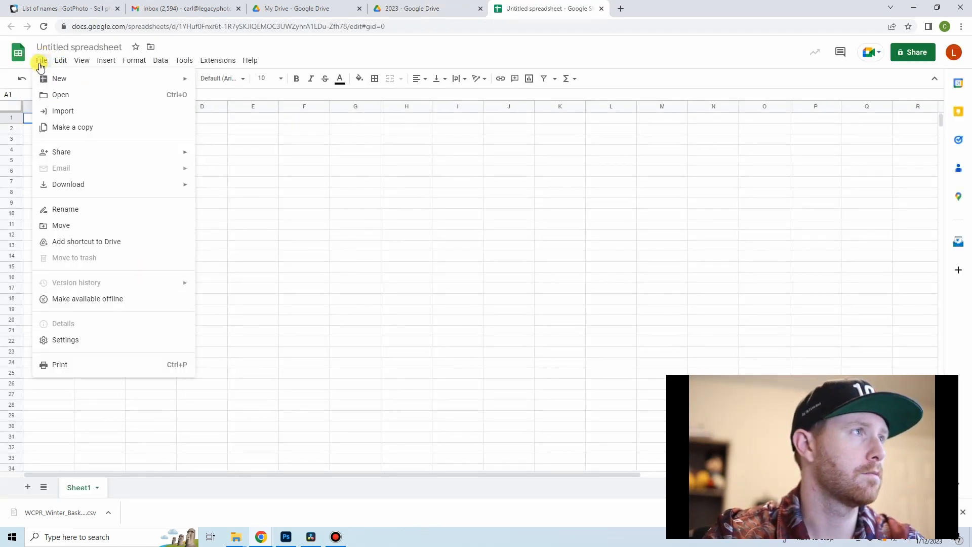
{"action": "left_click", "coordinate": [53, 111]}
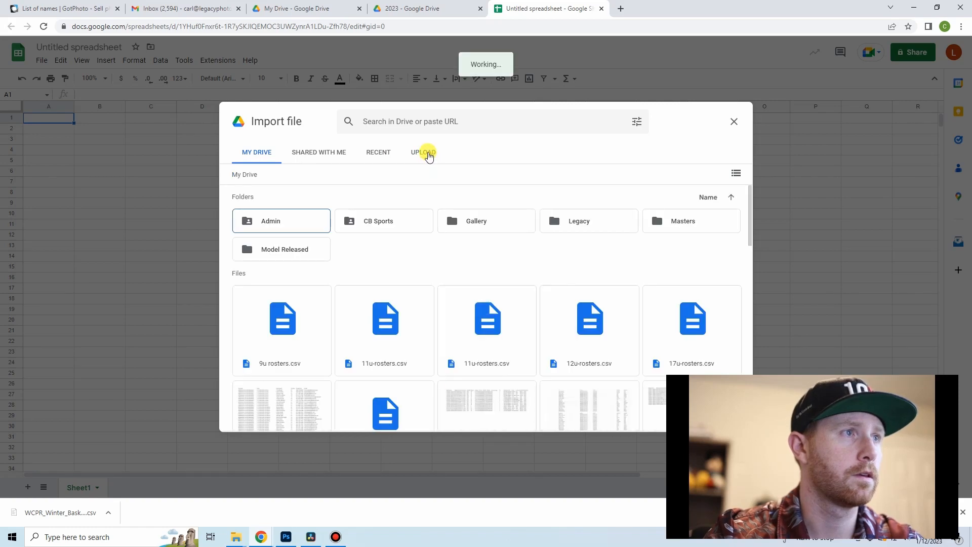
{"action": "left_click", "coordinate": [425, 152]}
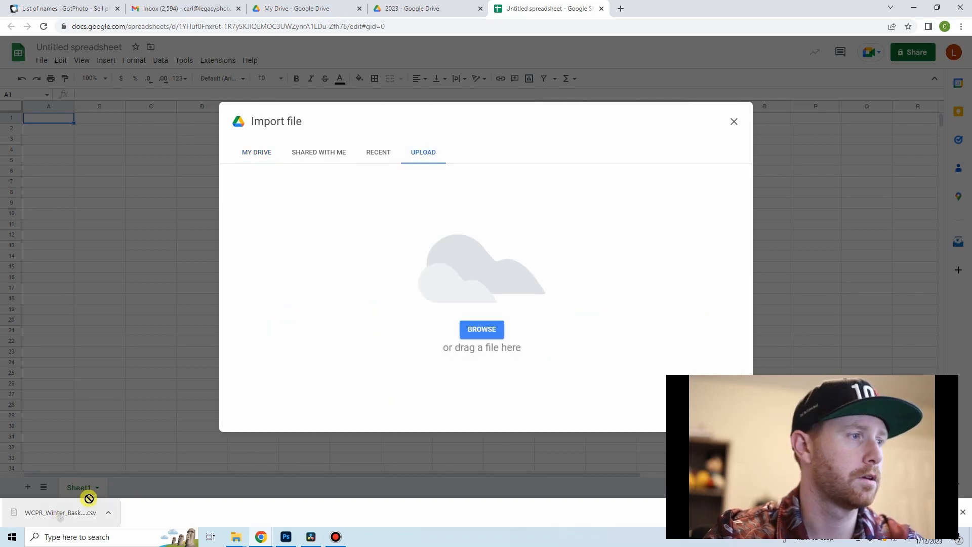
{"action": "left_click_drag", "start_coordinate": [89, 502], "coordinate": [444, 336]}
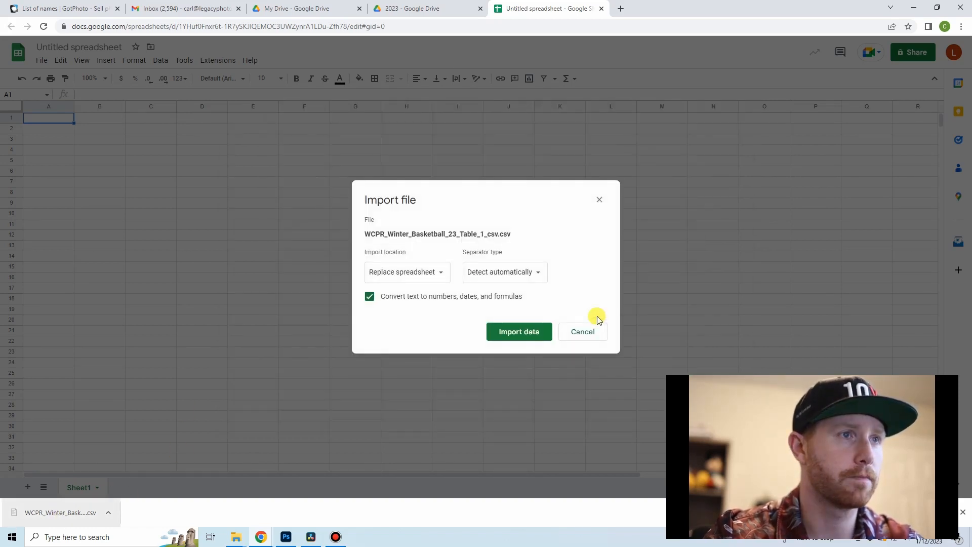
{"action": "left_click", "coordinate": [543, 334]}
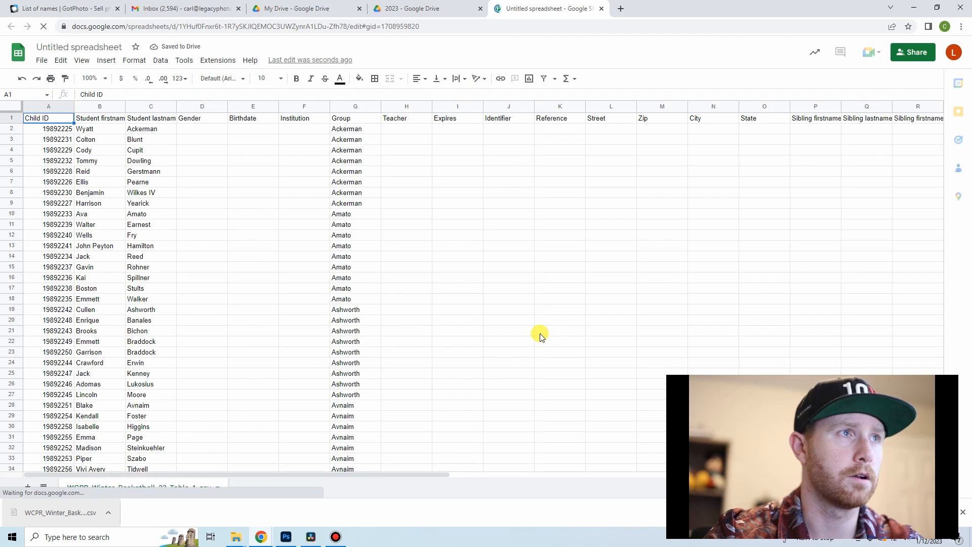
Step: Delete the Child ID column and widen the Student firstname column to fit its header
{"action": "left_click", "coordinate": [58, 106]}
{"action": "right_click", "coordinate": [58, 106]}
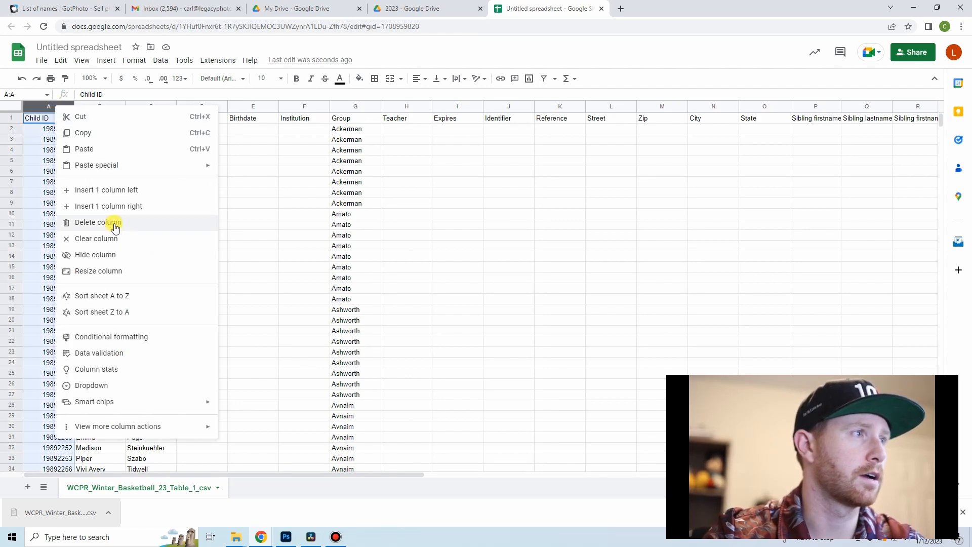
{"action": "left_click", "coordinate": [116, 227]}
{"action": "left_click", "coordinate": [217, 256]}
{"action": "left_click_drag", "start_coordinate": [74, 112], "coordinate": [105, 107]}
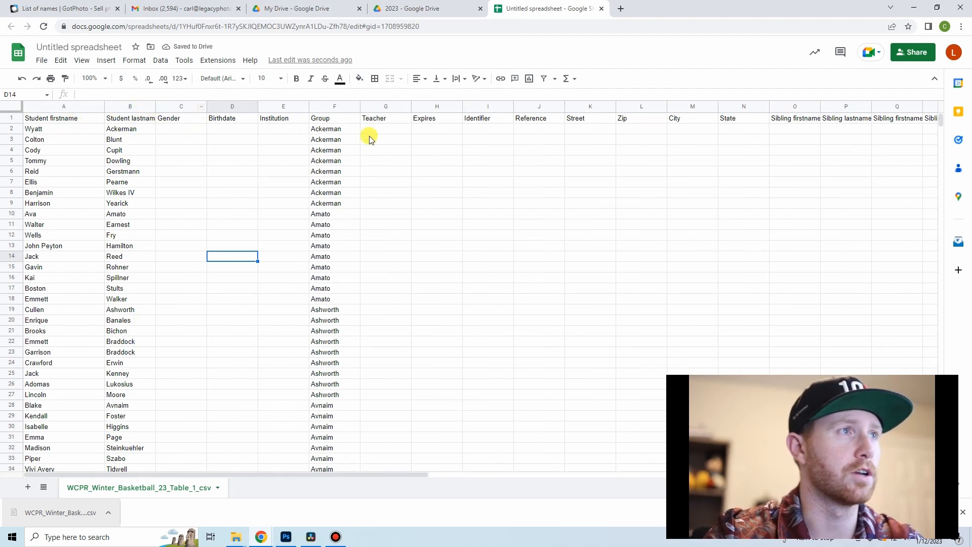
Step: Delete the Gender, Birthdate and Institution columns
{"action": "left_click_drag", "start_coordinate": [188, 104], "coordinate": [282, 104]}
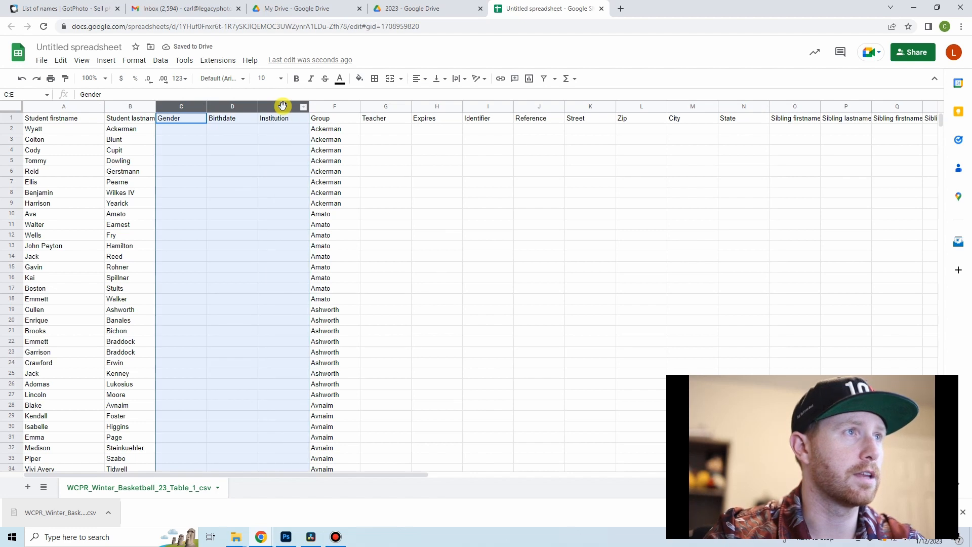
{"action": "right_click", "coordinate": [282, 105]}
{"action": "left_click", "coordinate": [336, 223]}
{"action": "left_click", "coordinate": [247, 132]}
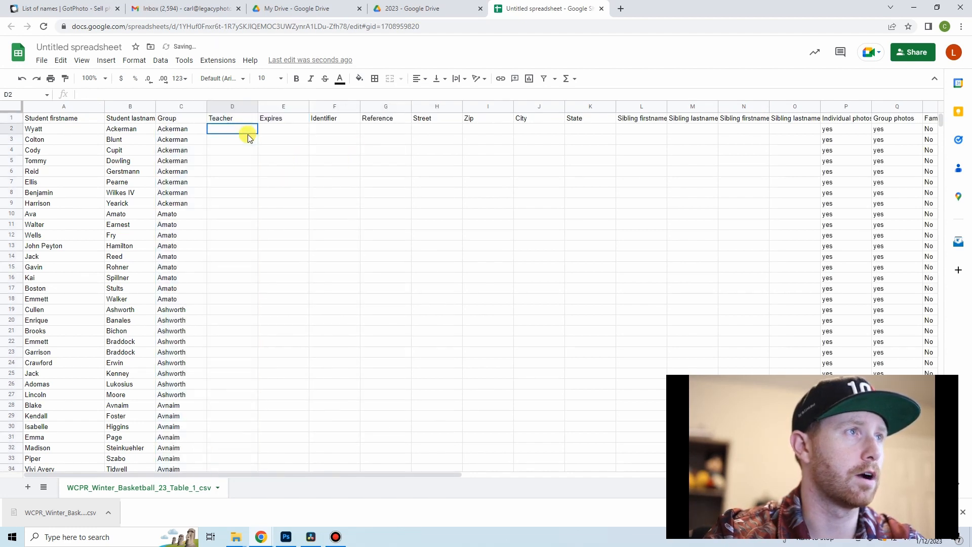
Step: Delete columns D to O, from Teacher through the last Sibling lastname column
{"action": "left_click_drag", "start_coordinate": [239, 108], "coordinate": [775, 108]}
{"action": "right_click", "coordinate": [781, 107]}
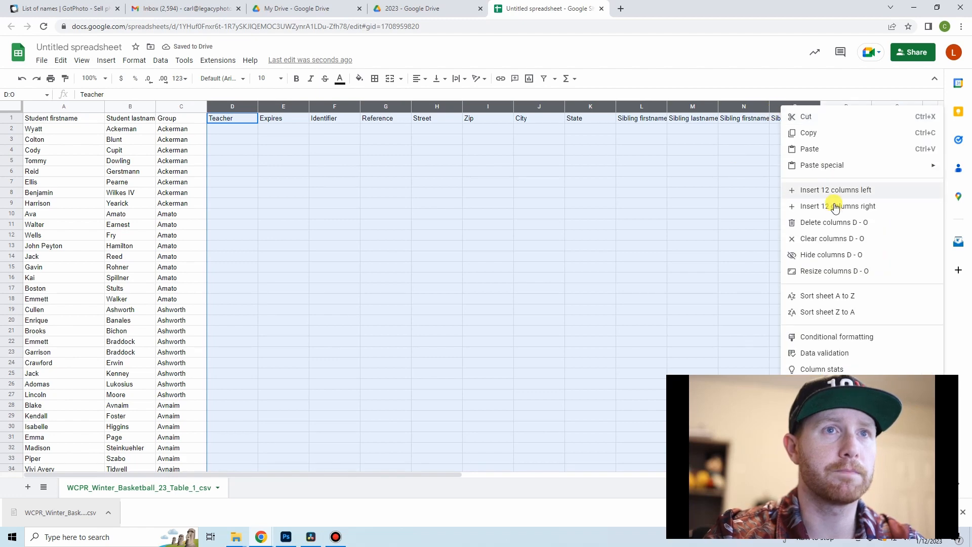
{"action": "left_click", "coordinate": [833, 222]}
{"action": "left_click", "coordinate": [365, 152]}
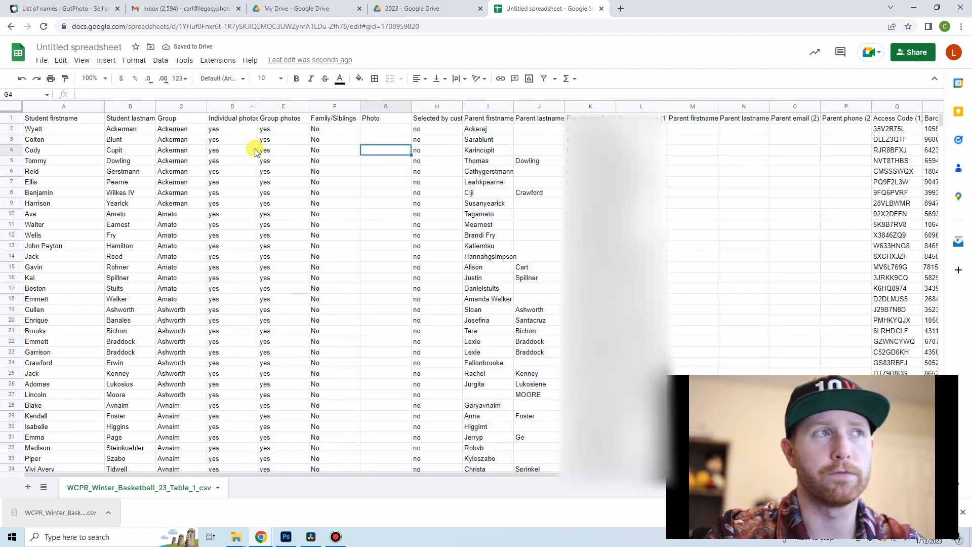
Step: Delete columns D to H, from Individual photos through the selected-by-customer column
{"action": "left_click_drag", "start_coordinate": [231, 106], "coordinate": [426, 108]}
{"action": "right_click", "coordinate": [426, 108]}
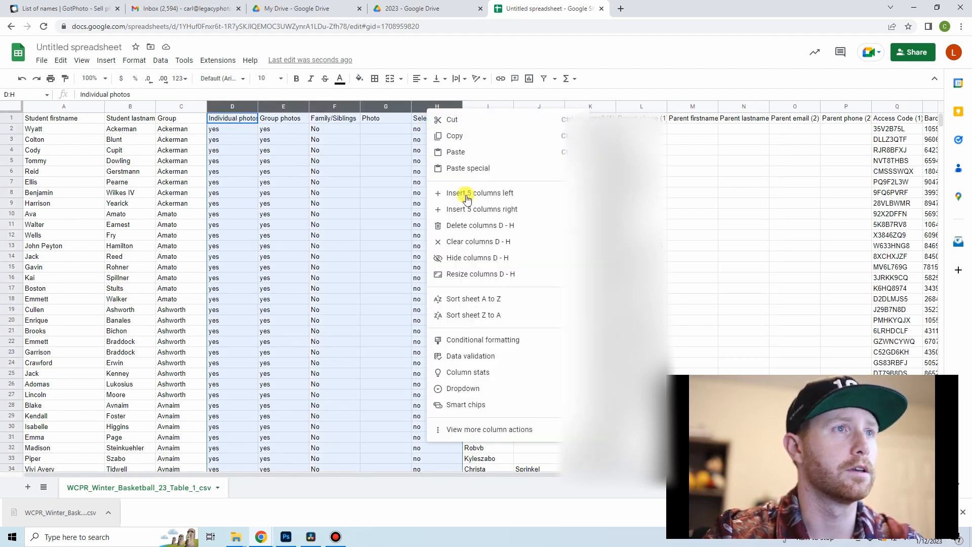
{"action": "left_click", "coordinate": [476, 227]}
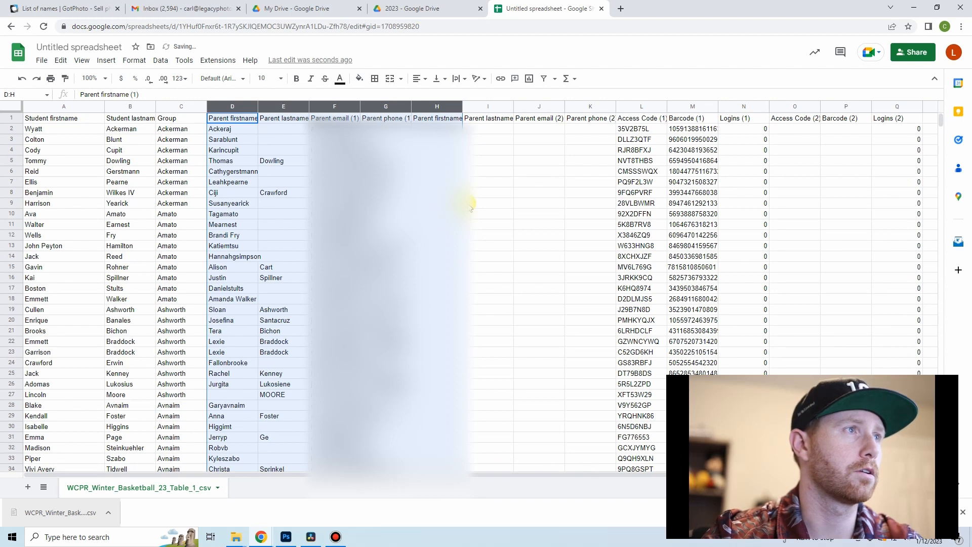
{"action": "left_click", "coordinate": [469, 204]}
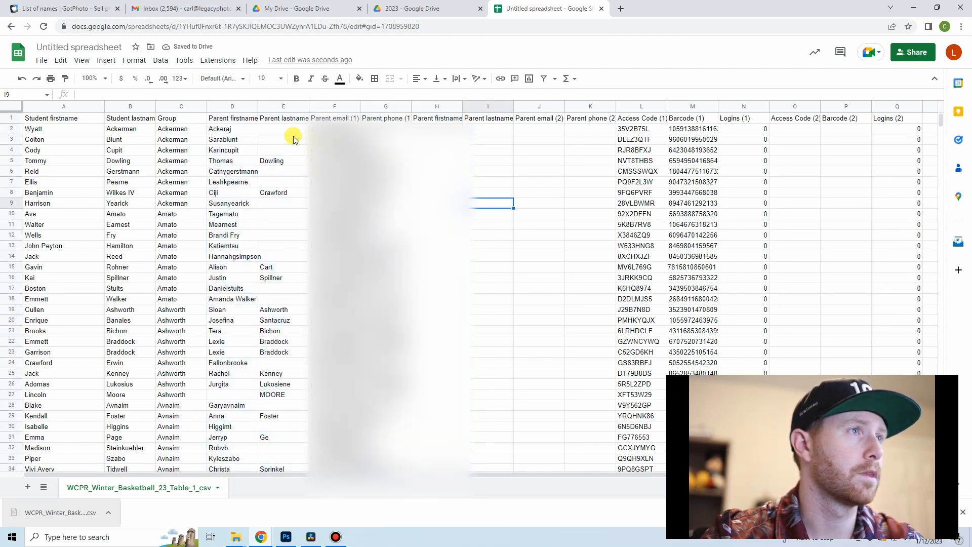
Step: Widen the first parent's firstname and lastname columns, and delete columns G to K, from Parent phone (1) through Parent phone (2)
{"action": "left_click_drag", "start_coordinate": [258, 106], "coordinate": [361, 105]}
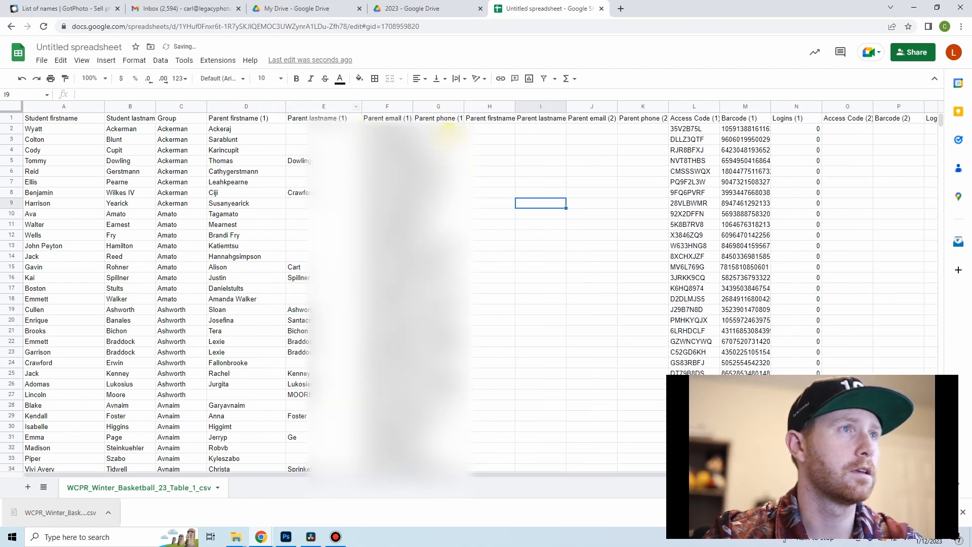
{"action": "left_click_drag", "start_coordinate": [448, 108], "coordinate": [631, 106]}
{"action": "right_click", "coordinate": [637, 108]}
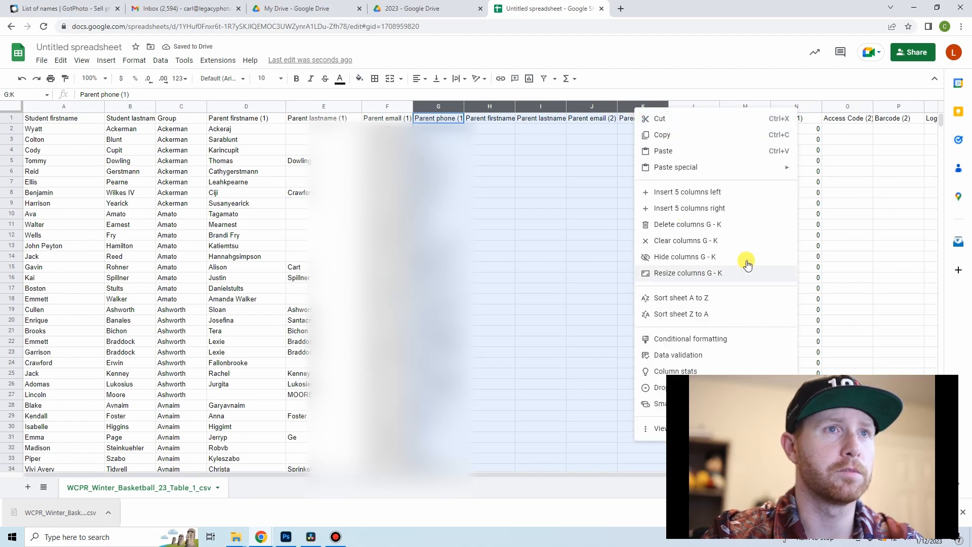
{"action": "left_click", "coordinate": [696, 224]}
{"action": "left_click", "coordinate": [637, 182]}
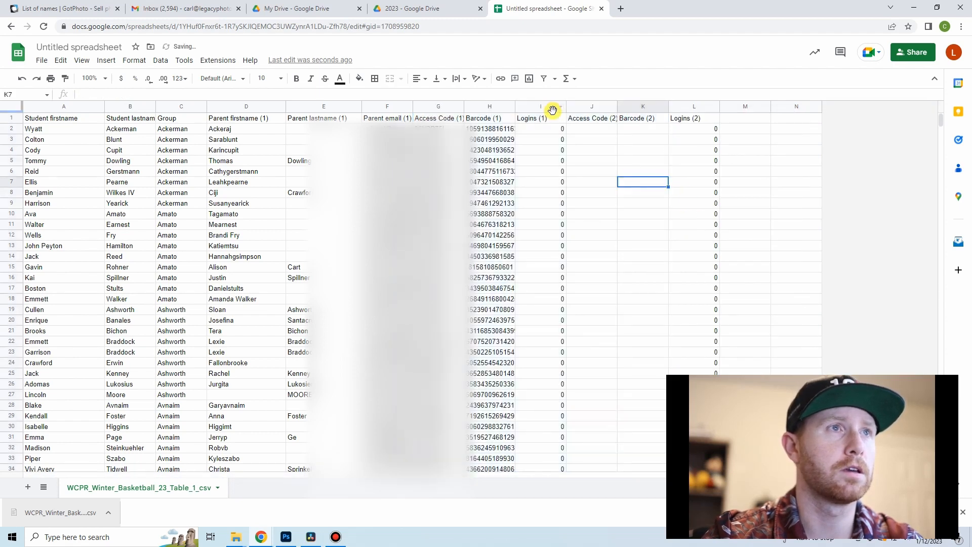
Step: Delete columns I to L, from Logins (1) through Logins (2)
{"action": "left_click_drag", "start_coordinate": [542, 105], "coordinate": [705, 106]}
{"action": "right_click", "coordinate": [706, 107]}
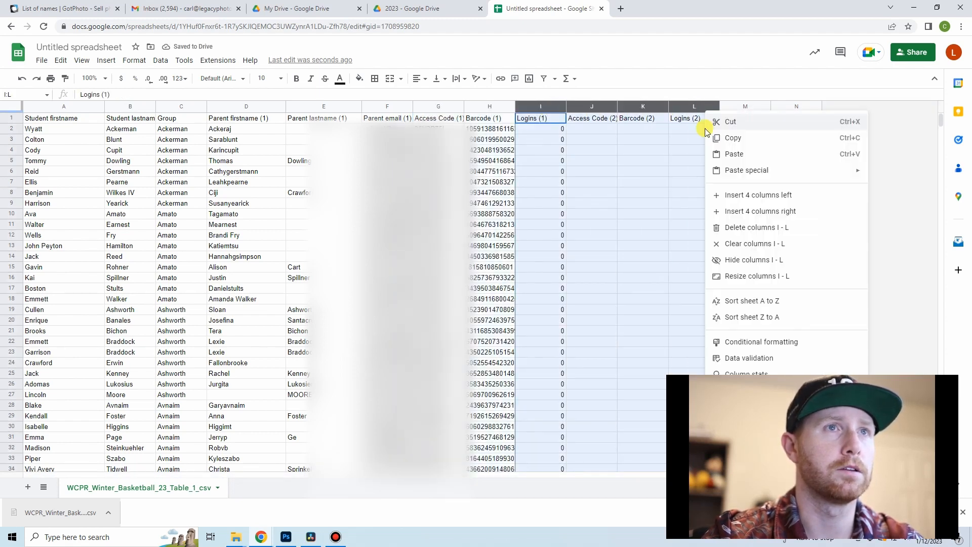
{"action": "left_click", "coordinate": [748, 229]}
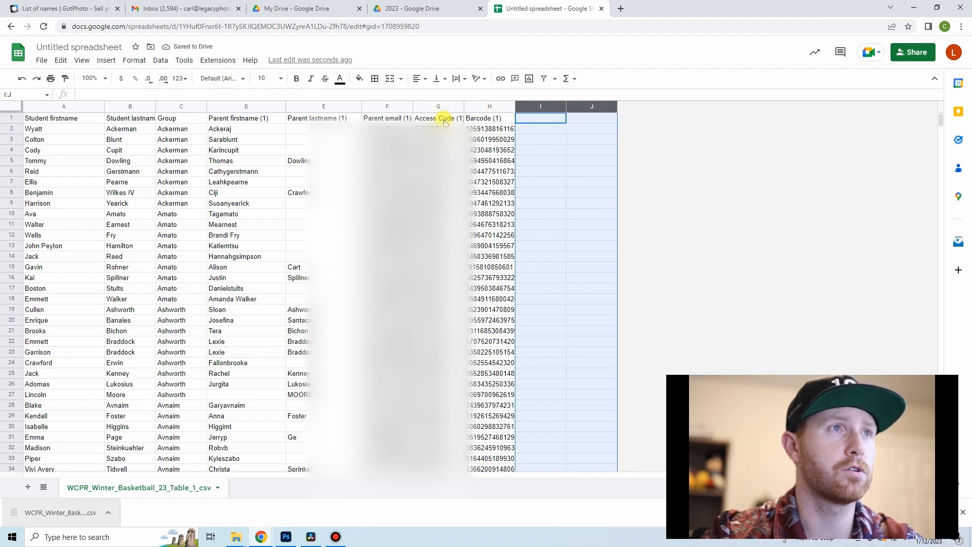
Step: Widen the Access Code and Barcode columns, and rename the header in G1 to "Access Code"
{"action": "left_click_drag", "start_coordinate": [462, 106], "coordinate": [584, 106]}
{"action": "left_click", "coordinate": [560, 139]}
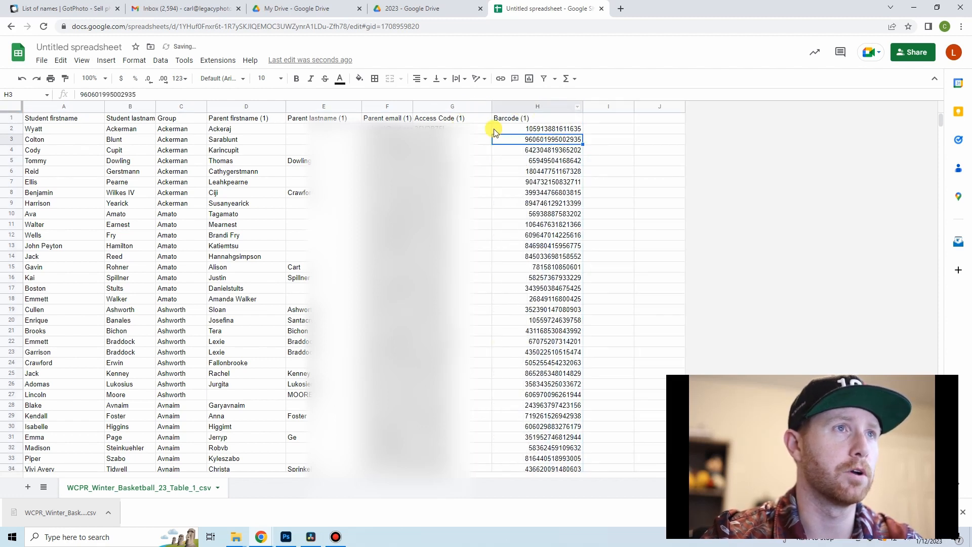
{"action": "left_click", "coordinate": [466, 121]}
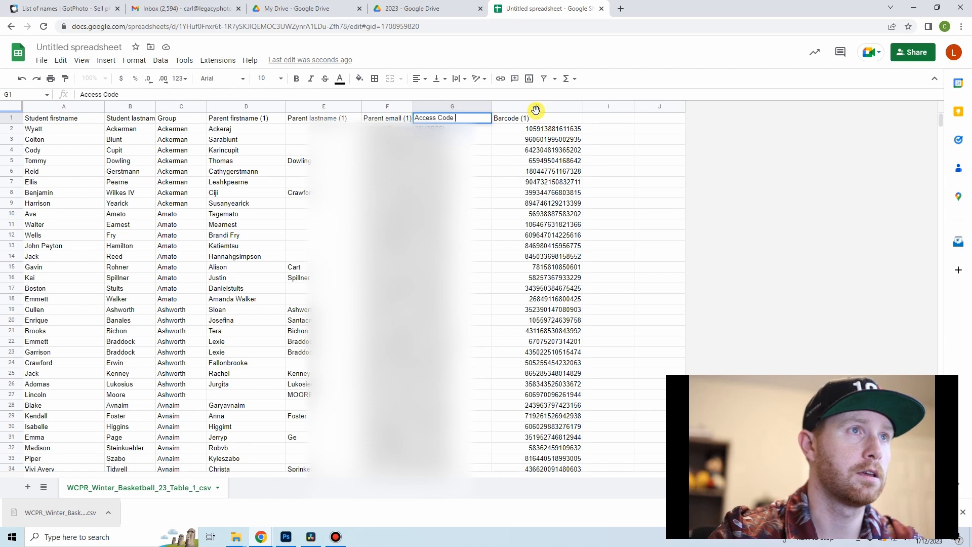
{"action": "left_click", "coordinate": [477, 161]}
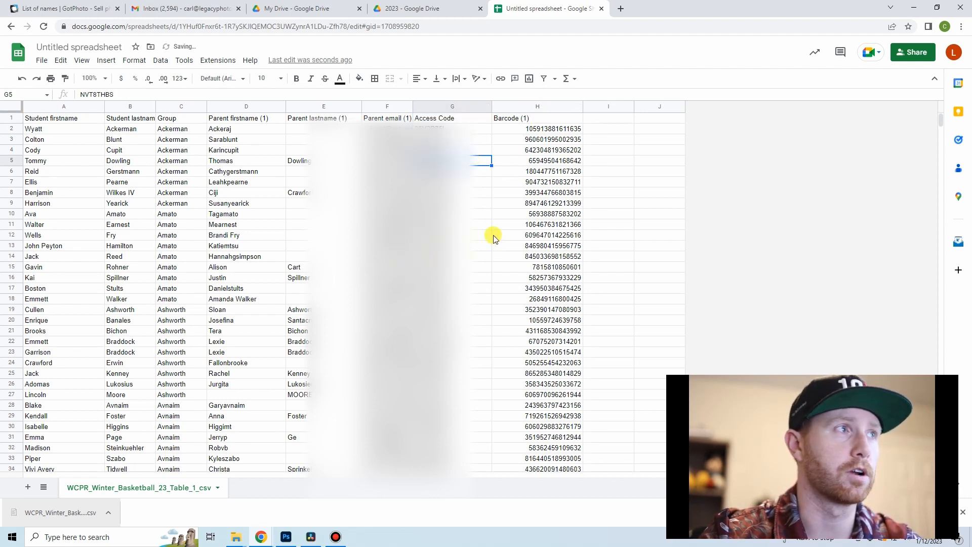
Step: Insert three blank columns before the Student firstname column
{"action": "left_click", "coordinate": [68, 107]}
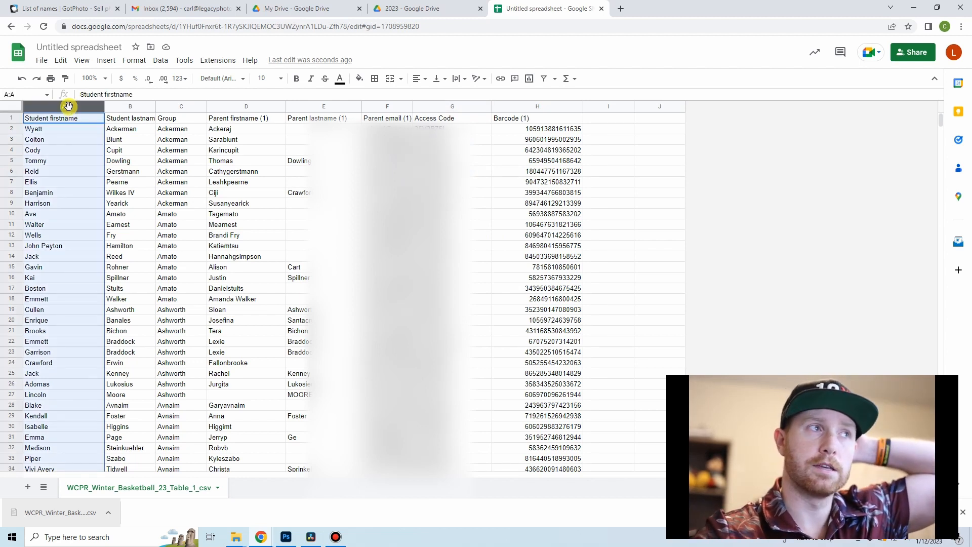
{"action": "right_click", "coordinate": [69, 106]}
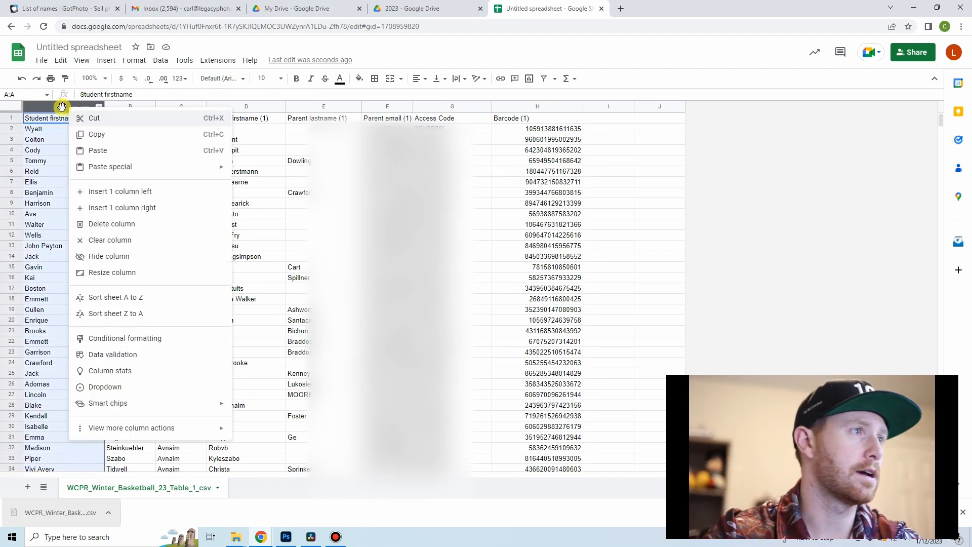
{"action": "left_click", "coordinate": [148, 191]}
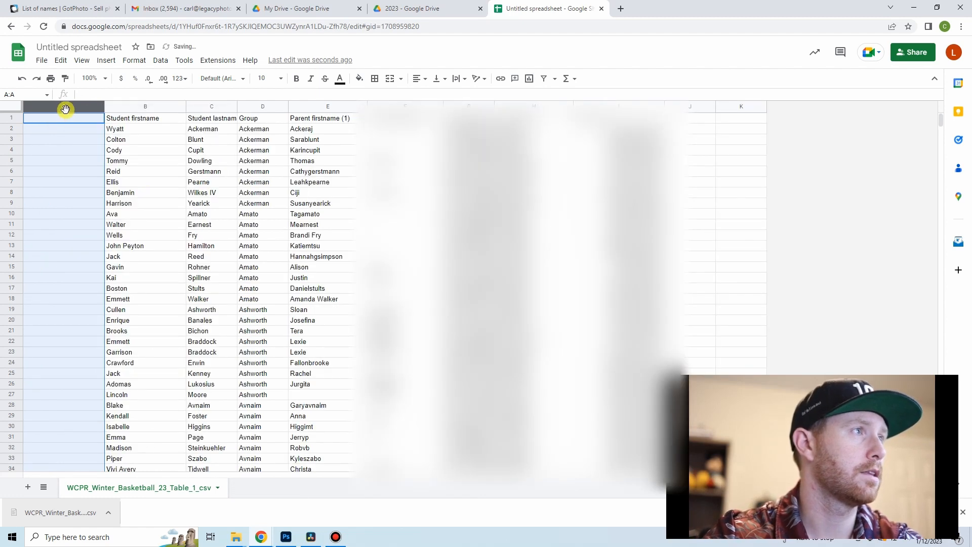
{"action": "right_click", "coordinate": [64, 106]}
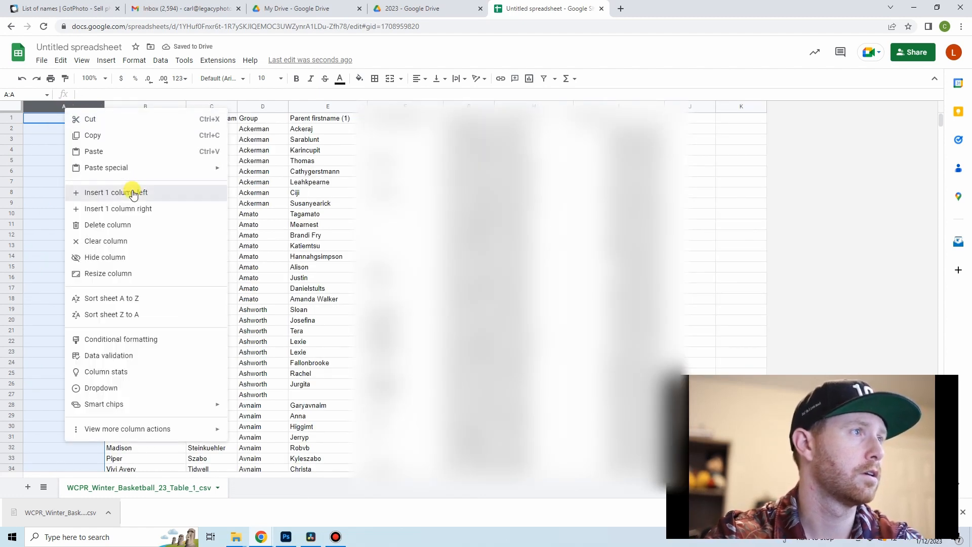
{"action": "left_click", "coordinate": [130, 190]}
{"action": "right_click", "coordinate": [78, 107]}
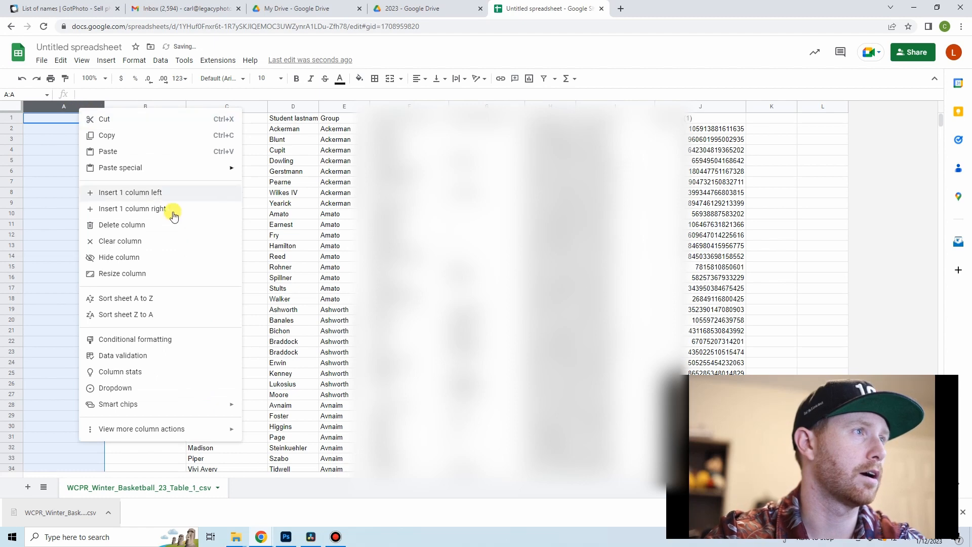
{"action": "left_click", "coordinate": [162, 193]}
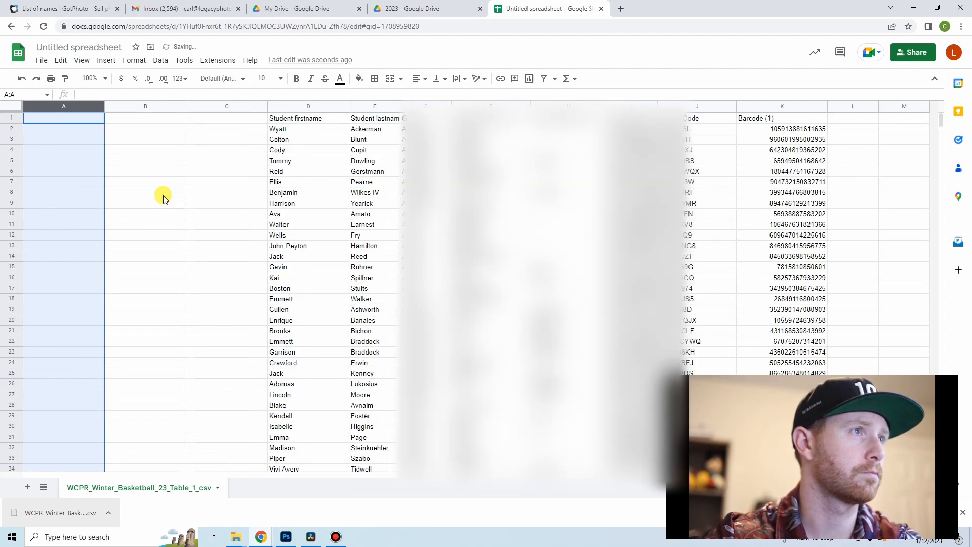
{"action": "left_click", "coordinate": [163, 196]}
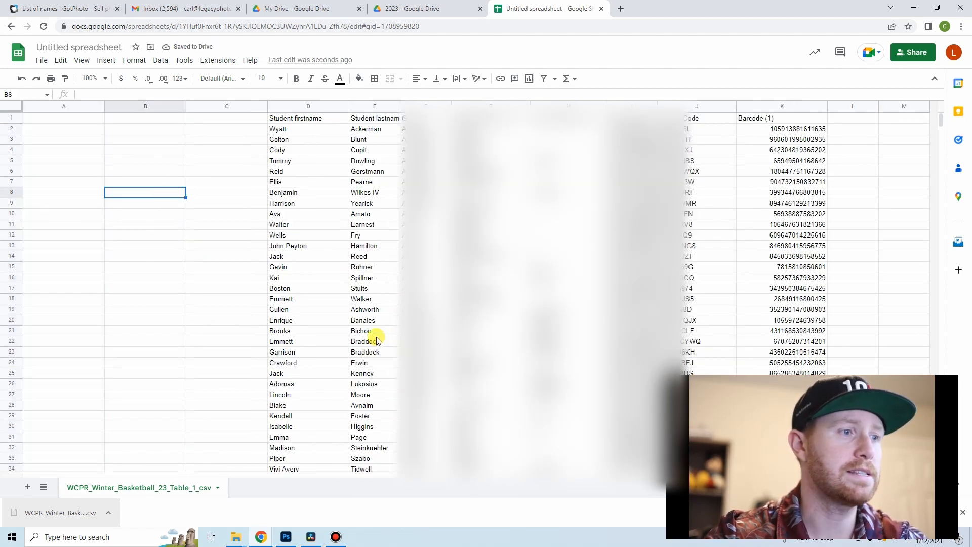
Step: Switch to File Explorer and open the NAMES_Photos folder inside home > 2023 on the LegacyPhotoNAS network drive
{"action": "left_click", "coordinate": [237, 537]}
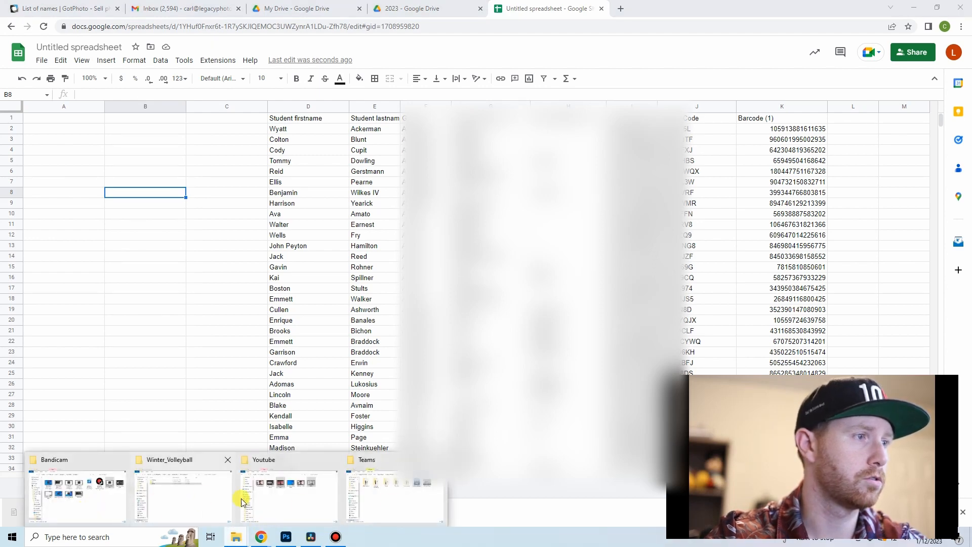
{"action": "left_click", "coordinate": [173, 501]}
{"action": "scroll", "coordinate": [443, 430], "scroll_direction": "down", "scroll_amount": 1}
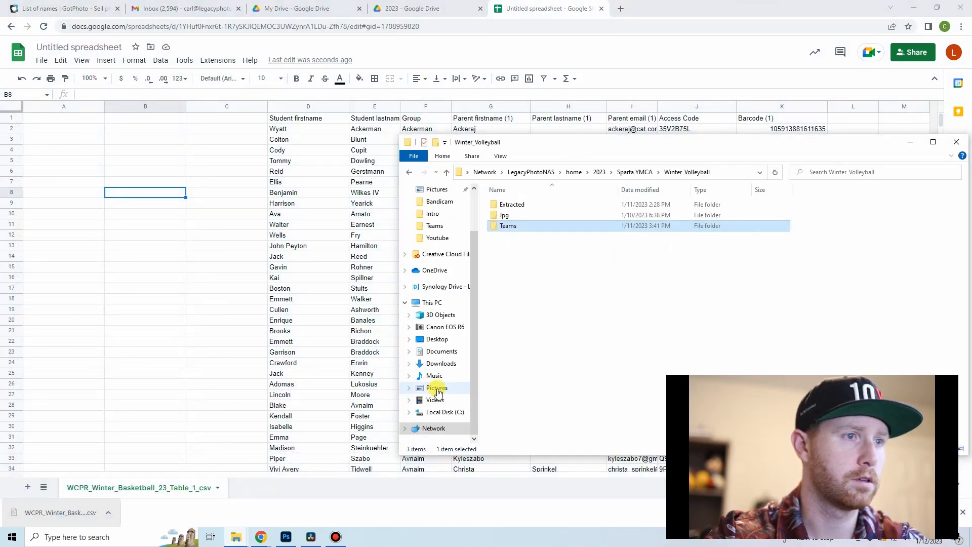
{"action": "left_click", "coordinate": [444, 429]}
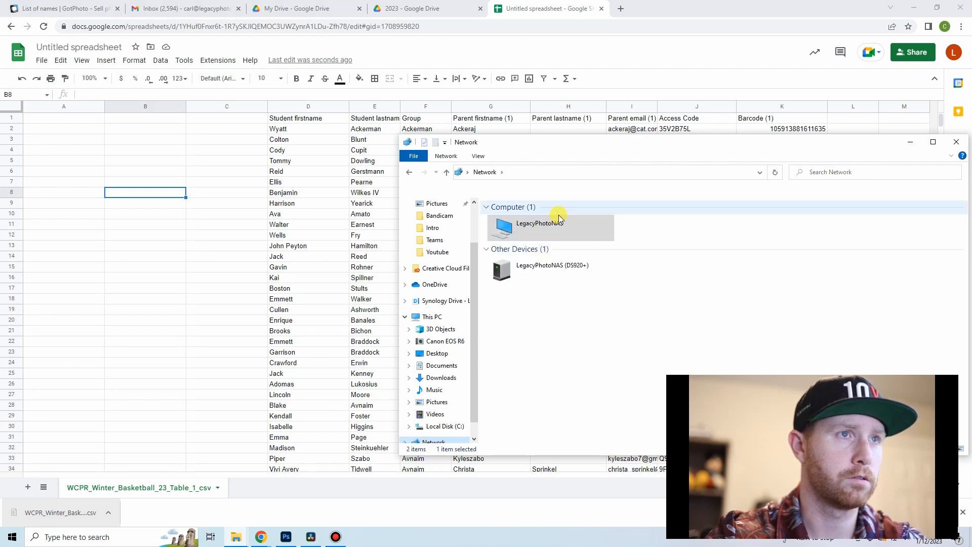
{"action": "double_click", "coordinate": [547, 222]}
{"action": "left_click", "coordinate": [657, 208]}
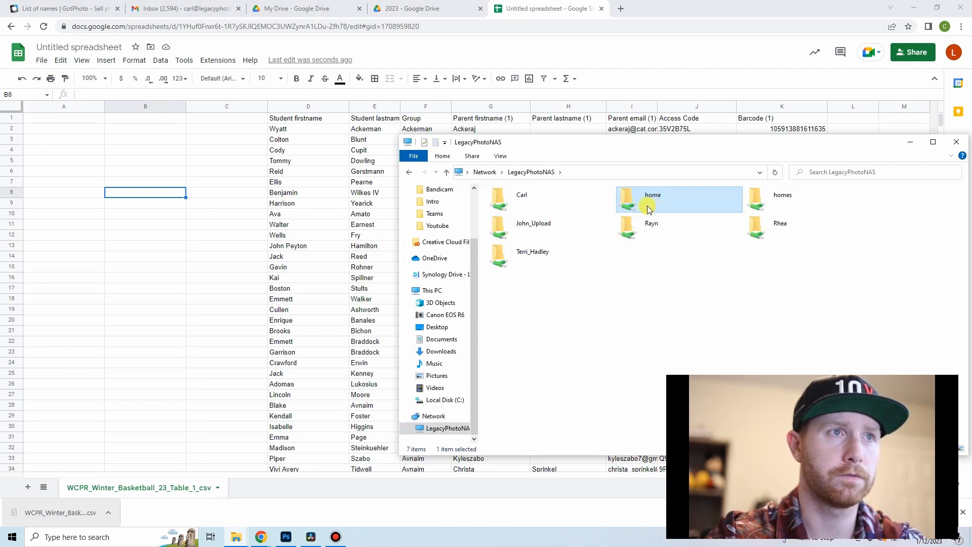
{"action": "double_click", "coordinate": [649, 210]}
{"action": "double_click", "coordinate": [512, 204]}
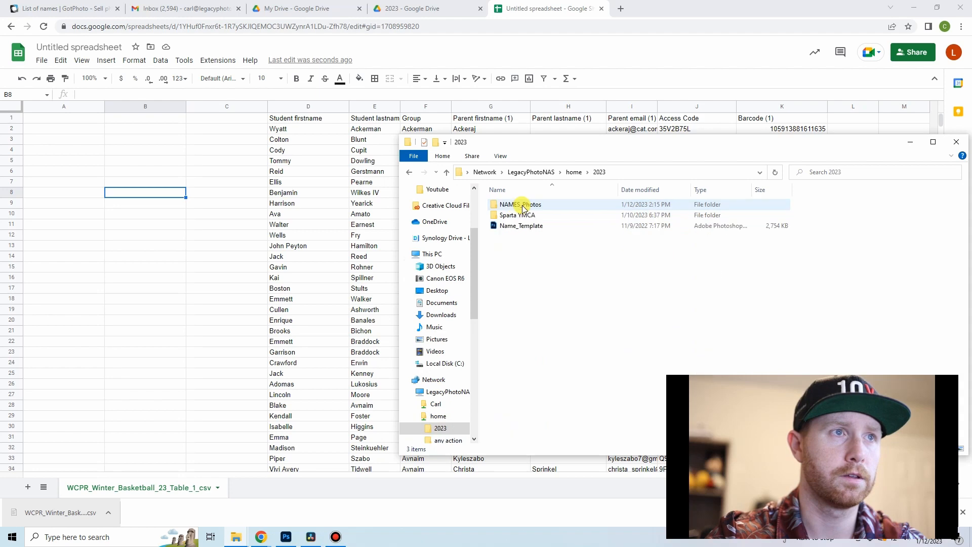
{"action": "double_click", "coordinate": [527, 204]}
Step: Move the folder window clear of the sheet, show the NAMES_Photos files as large icons and browse through the numbered photos
{"action": "left_click_drag", "start_coordinate": [676, 145], "coordinate": [386, 62]}
{"action": "right_click", "coordinate": [526, 150]}
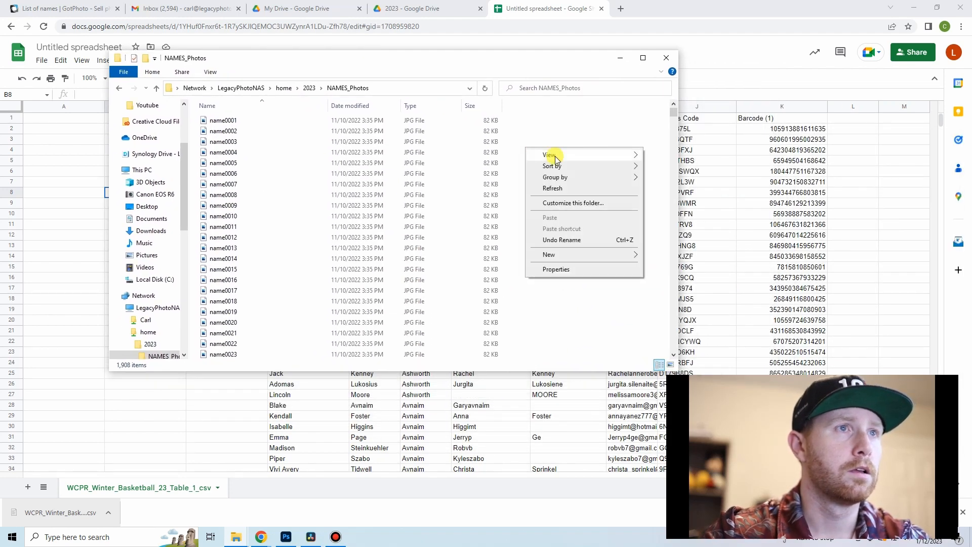
{"action": "mouse_move", "coordinate": [553, 155]}
{"action": "left_click", "coordinate": [663, 165]}
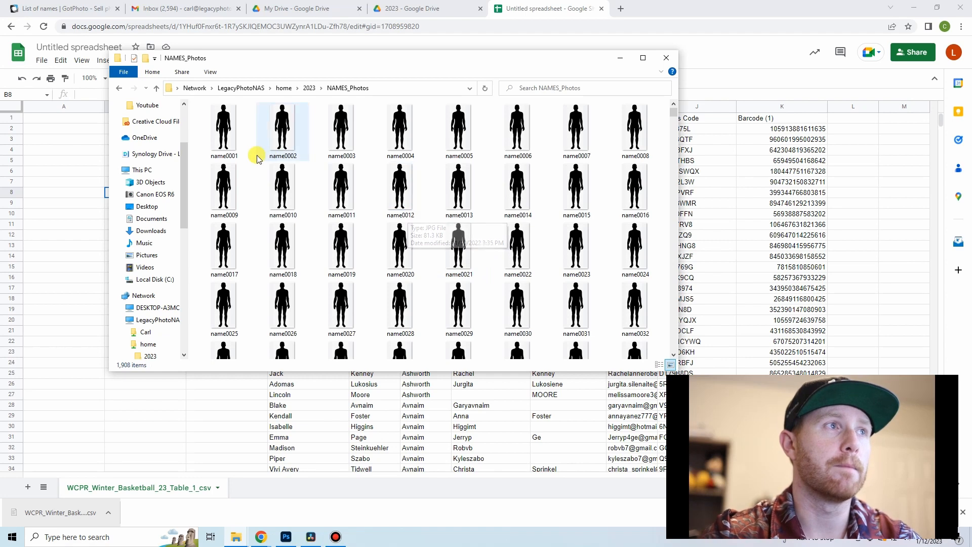
{"action": "scroll", "coordinate": [324, 172], "scroll_direction": "down", "scroll_amount": 5}
{"action": "scroll", "coordinate": [342, 181], "scroll_direction": "down", "scroll_amount": 10}
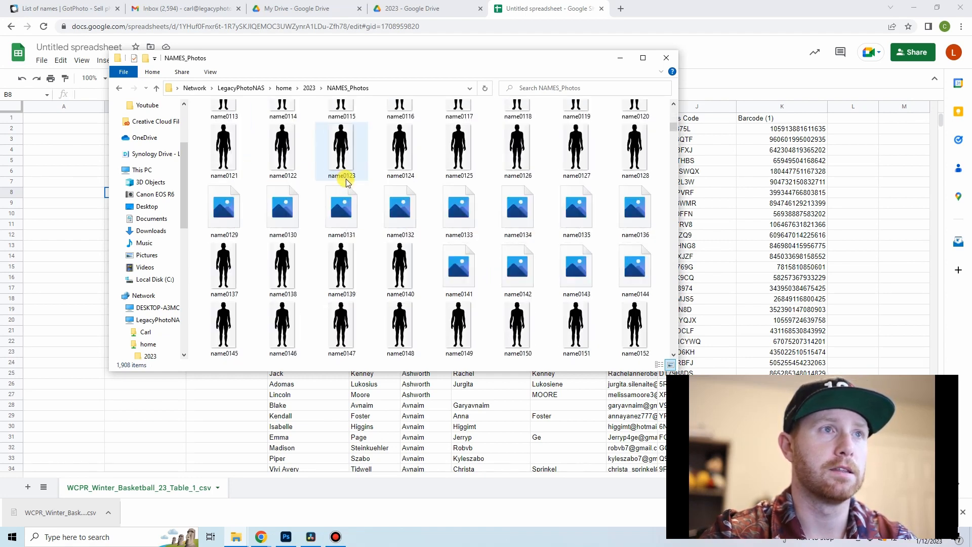
{"action": "scroll", "coordinate": [348, 181], "scroll_direction": "down", "scroll_amount": 20}
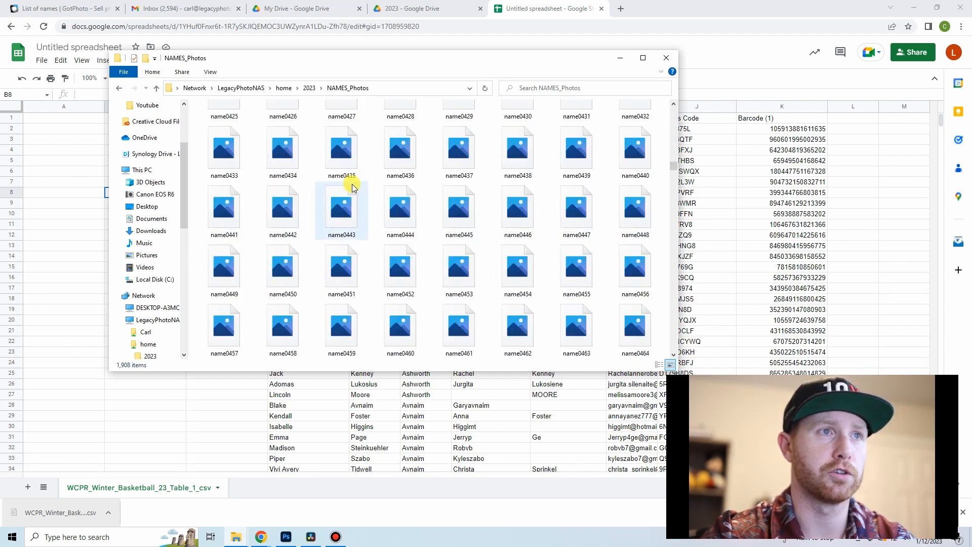
{"action": "scroll", "coordinate": [348, 176], "scroll_direction": "down", "scroll_amount": 16}
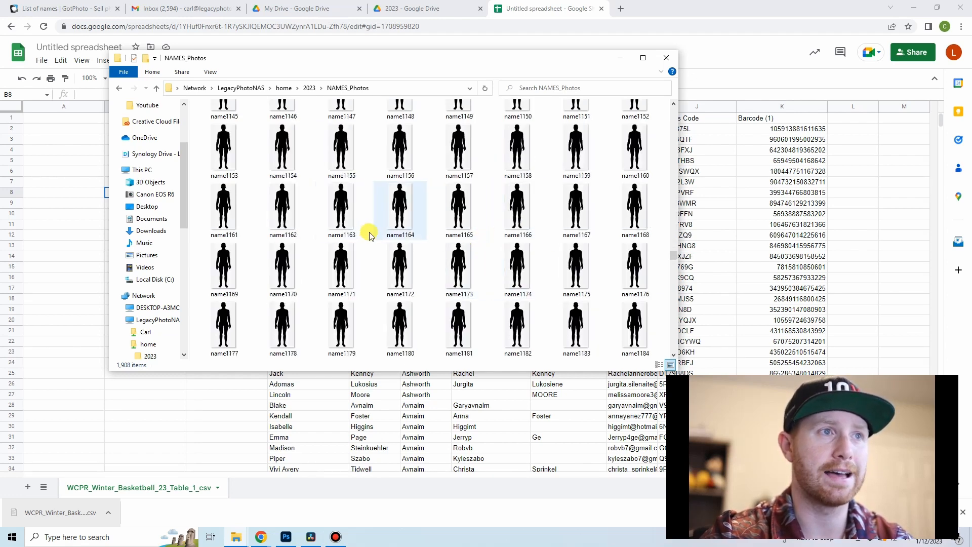
{"action": "left_click_drag", "start_coordinate": [675, 258], "coordinate": [681, 106]}
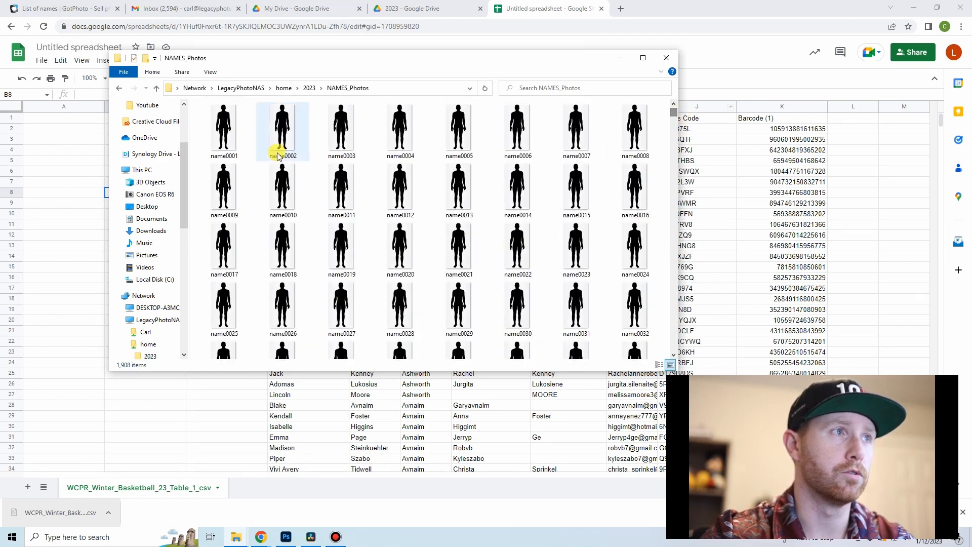
Step: Enter the first photo's file name, name0001, in cell B2 of the spreadsheet, on the first student's row
{"action": "left_click", "coordinate": [225, 156]}
{"action": "left_click", "coordinate": [225, 156]}
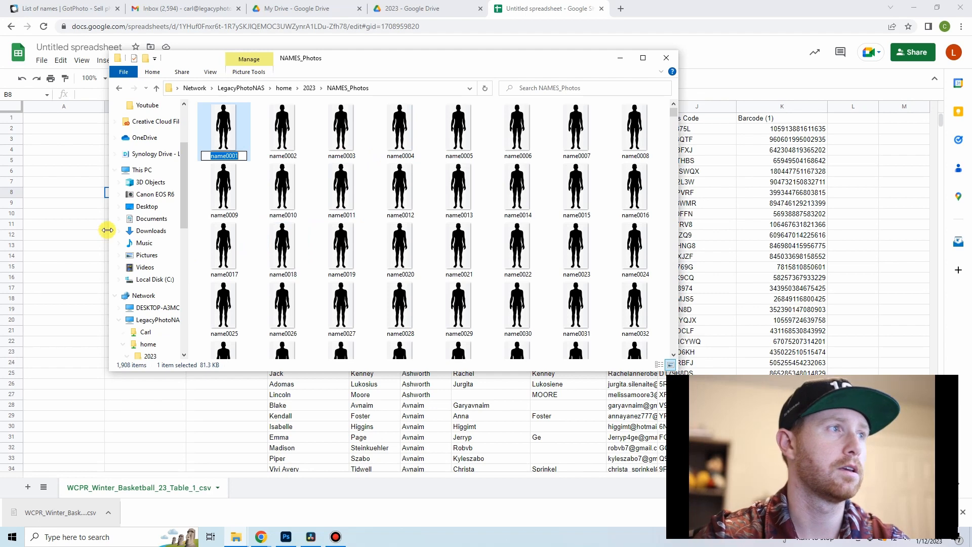
{"action": "left_click", "coordinate": [88, 225]}
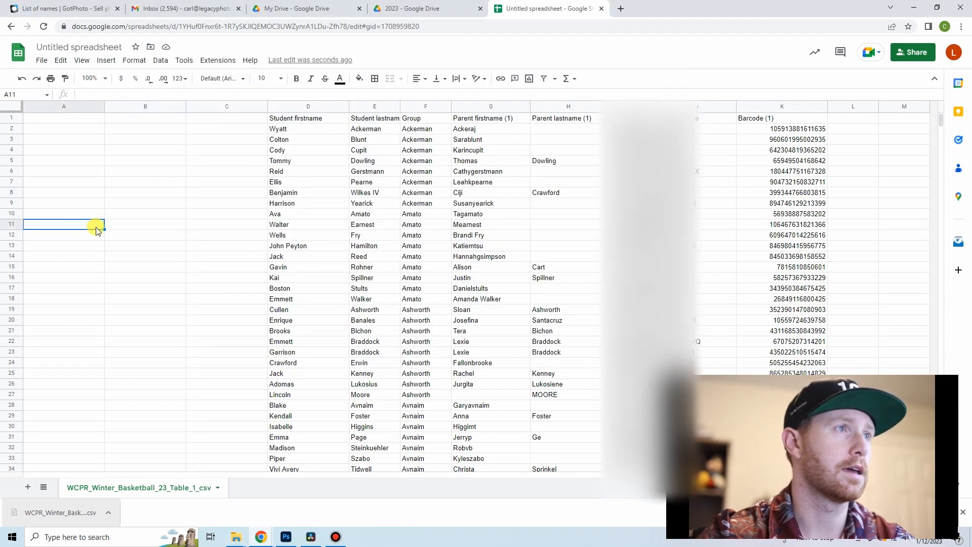
{"action": "left_click", "coordinate": [219, 129]}
{"action": "left_click", "coordinate": [156, 131]}
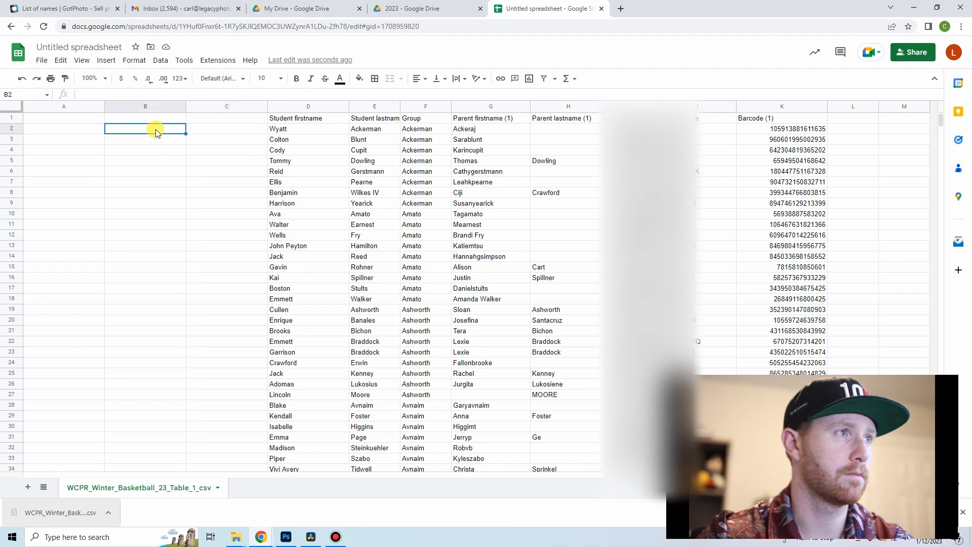
{"action": "type", "text": "name0001"}
{"action": "left_click", "coordinate": [152, 158]}
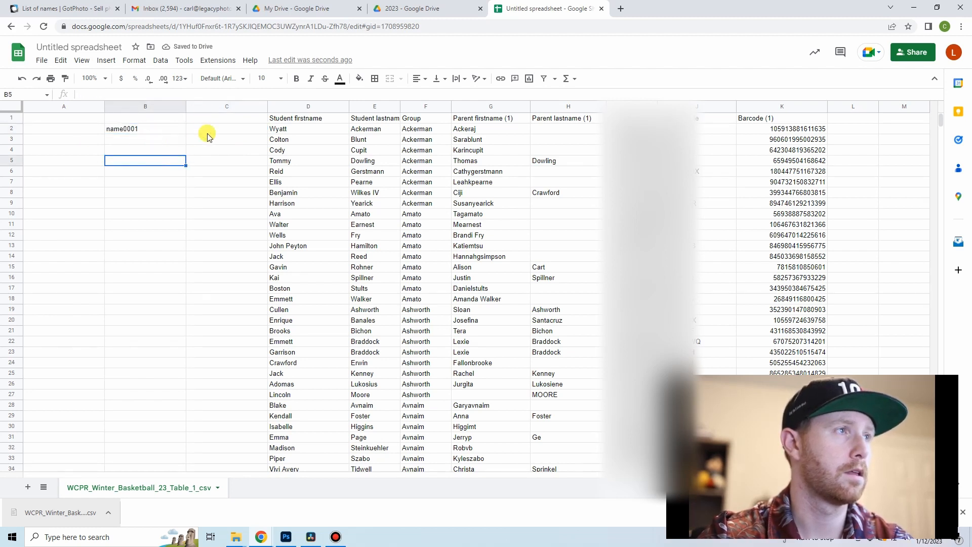
Step: Fill the numbered photo names from B2 down to B1018, ending with name1017 on the last student's row
{"action": "left_click", "coordinate": [155, 130]}
{"action": "left_click_drag", "start_coordinate": [186, 134], "coordinate": [186, 203]}
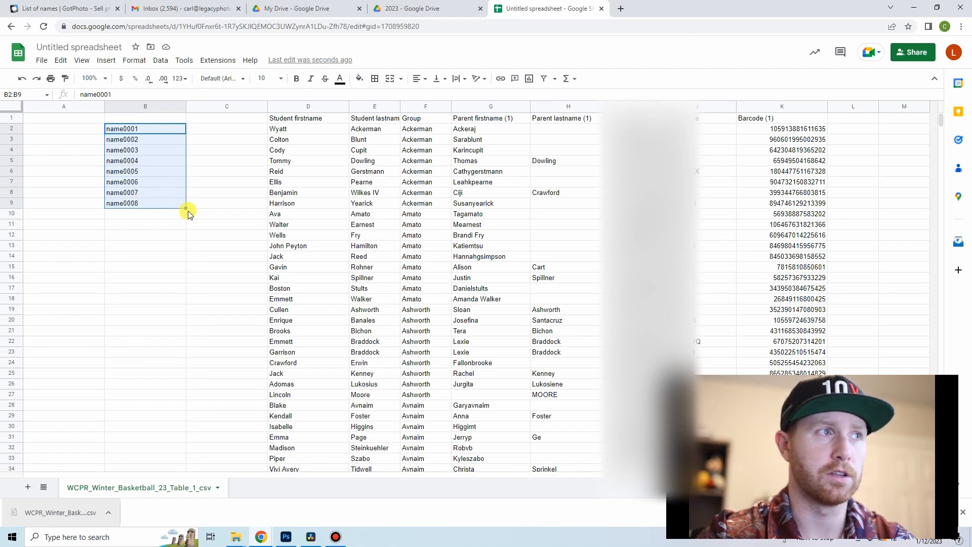
{"action": "left_click_drag", "start_coordinate": [186, 208], "coordinate": [162, 421]}
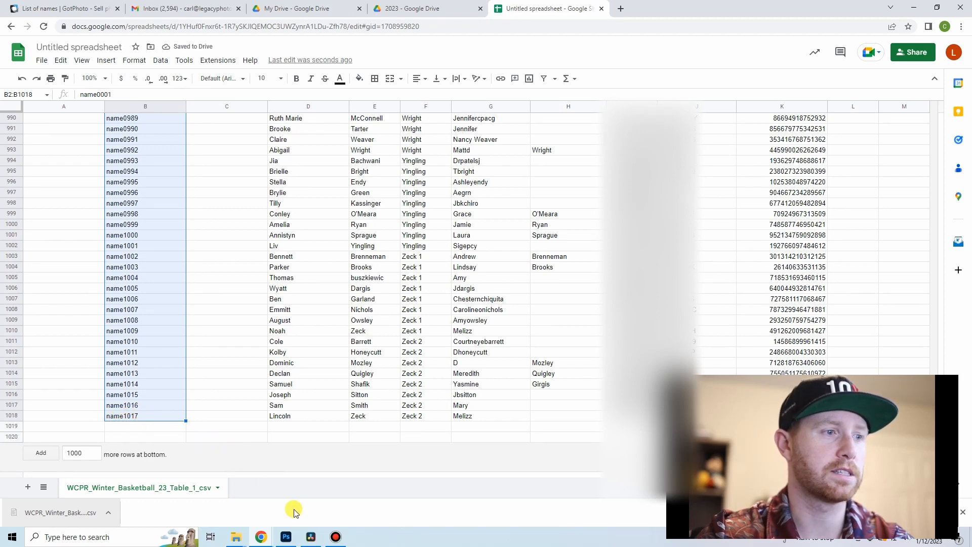
Step: Close the Bandicam, Youtube and Teams folder windows and bring the NAMES_Photos folder to the front
{"action": "mouse_move", "coordinate": [242, 539]}
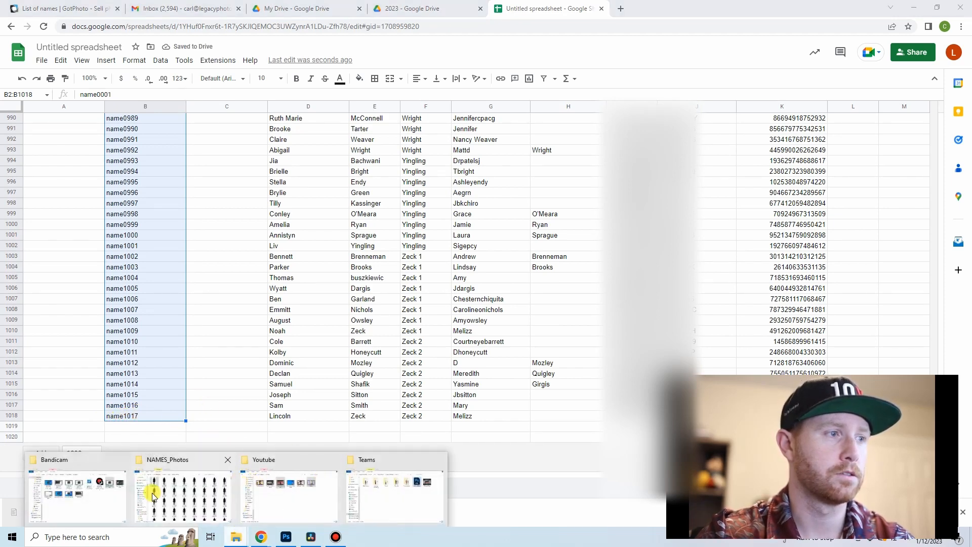
{"action": "mouse_move", "coordinate": [169, 495]}
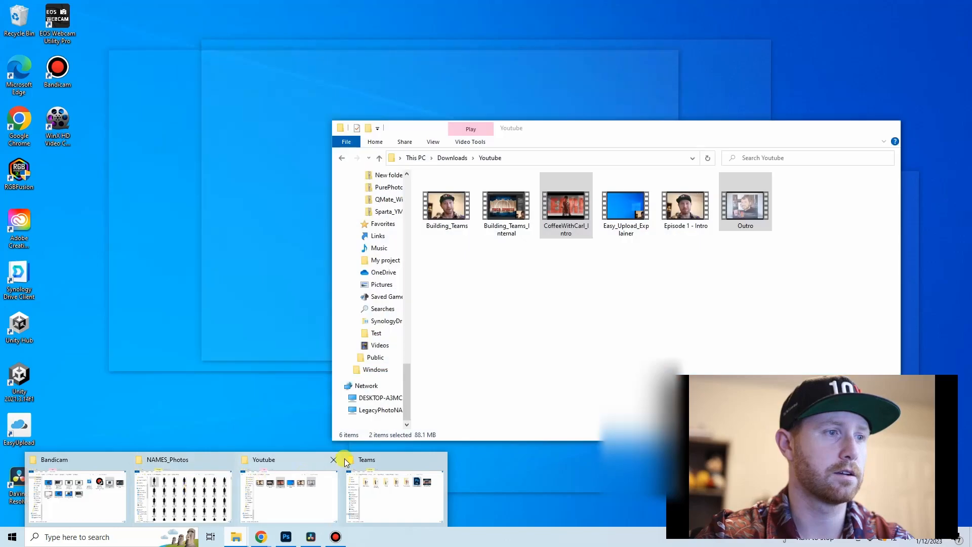
{"action": "left_click", "coordinate": [335, 460]}
{"action": "left_click", "coordinate": [382, 460]}
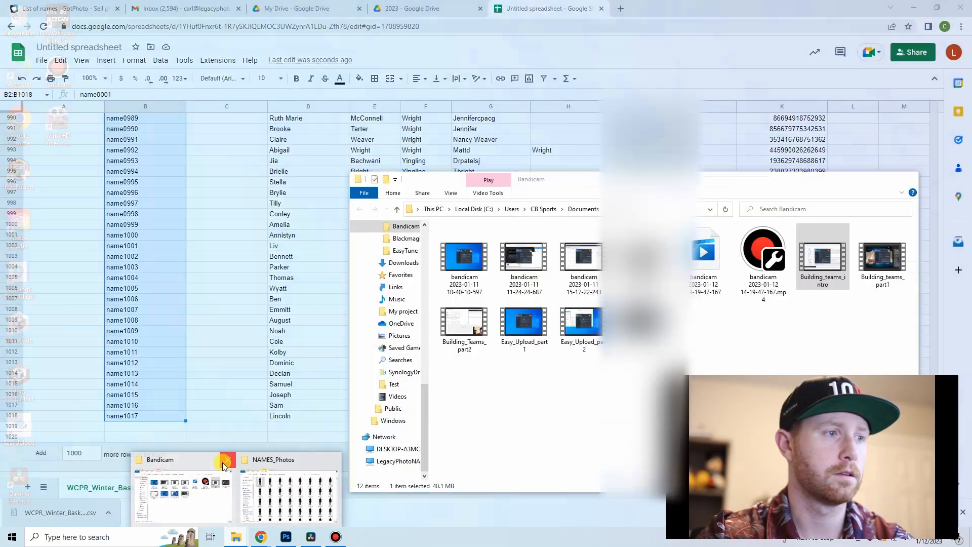
{"action": "left_click", "coordinate": [224, 463]}
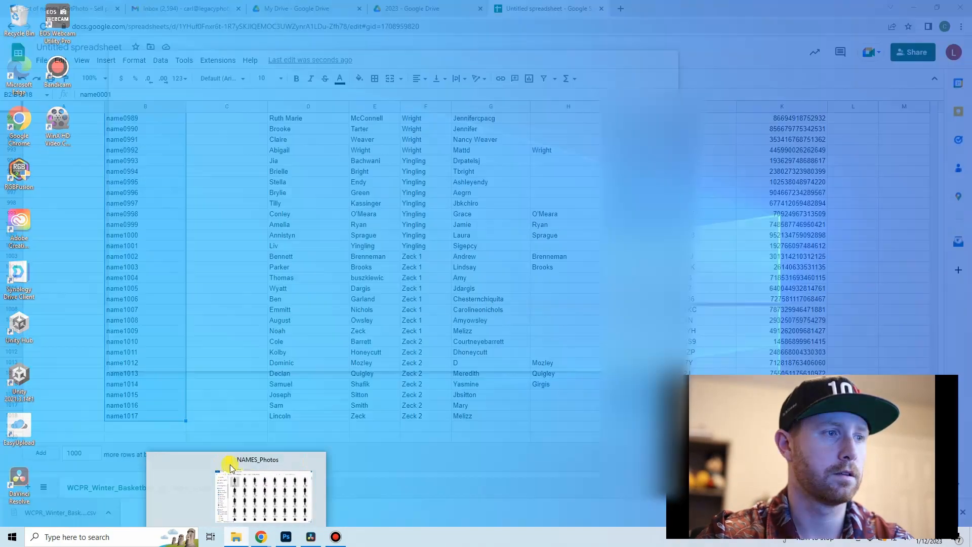
{"action": "left_click", "coordinate": [245, 476]}
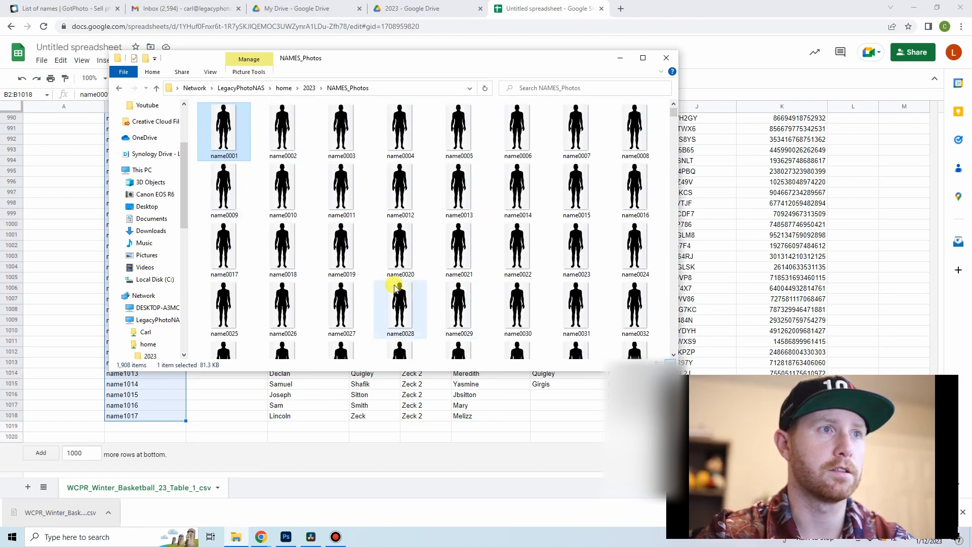
Step: Select the photos from name0001 through name1117 in the NAMES_Photos folder
{"action": "scroll", "coordinate": [425, 242], "scroll_direction": "down", "scroll_amount": 5}
{"action": "scroll", "coordinate": [425, 242], "scroll_direction": "down", "scroll_amount": 20}
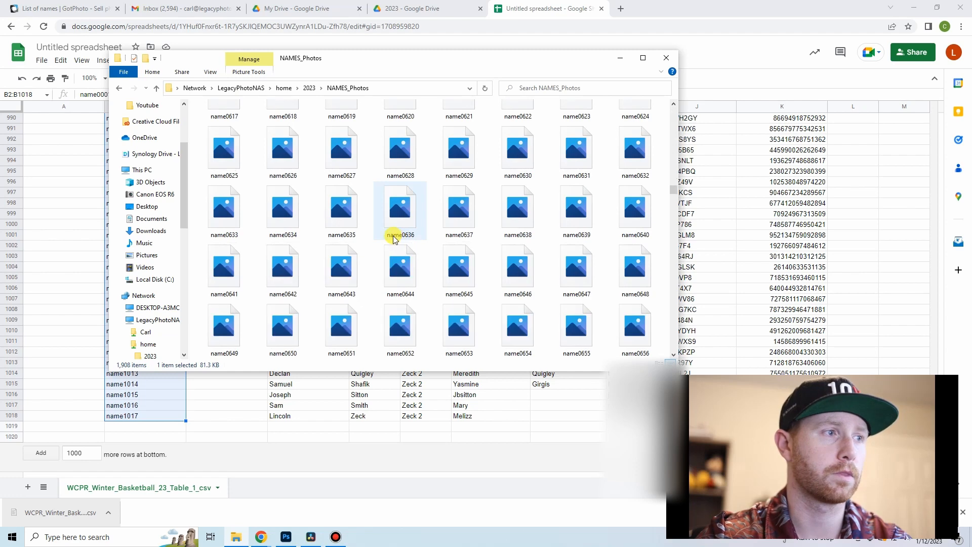
{"action": "scroll", "coordinate": [392, 236], "scroll_direction": "down", "scroll_amount": 15}
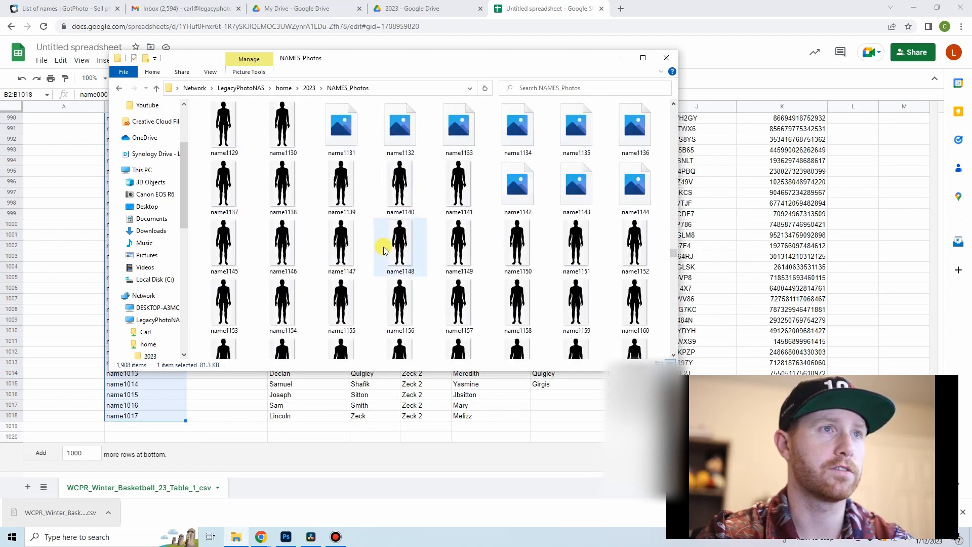
{"action": "scroll", "coordinate": [445, 217], "scroll_direction": "up", "scroll_amount": 4}
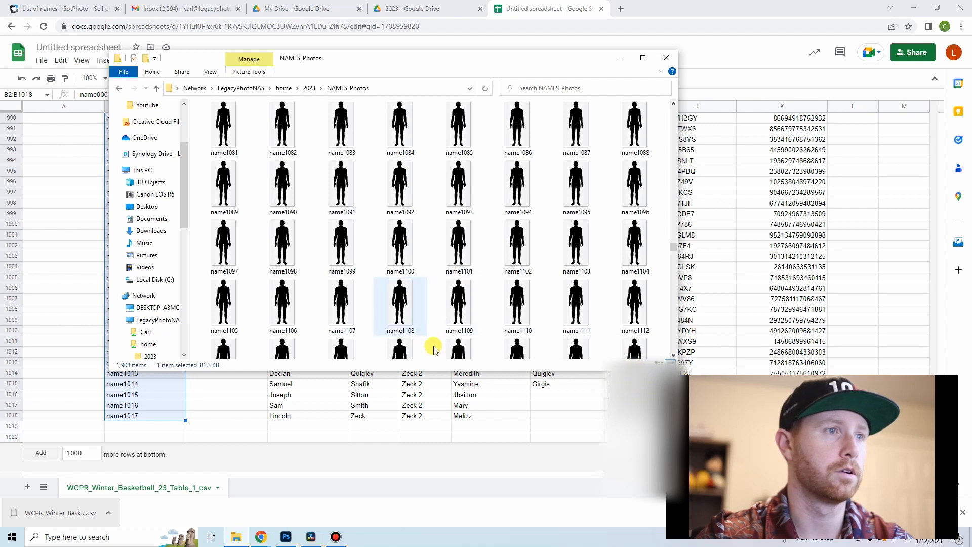
{"action": "scroll", "coordinate": [452, 317], "scroll_direction": "down", "scroll_amount": 3}
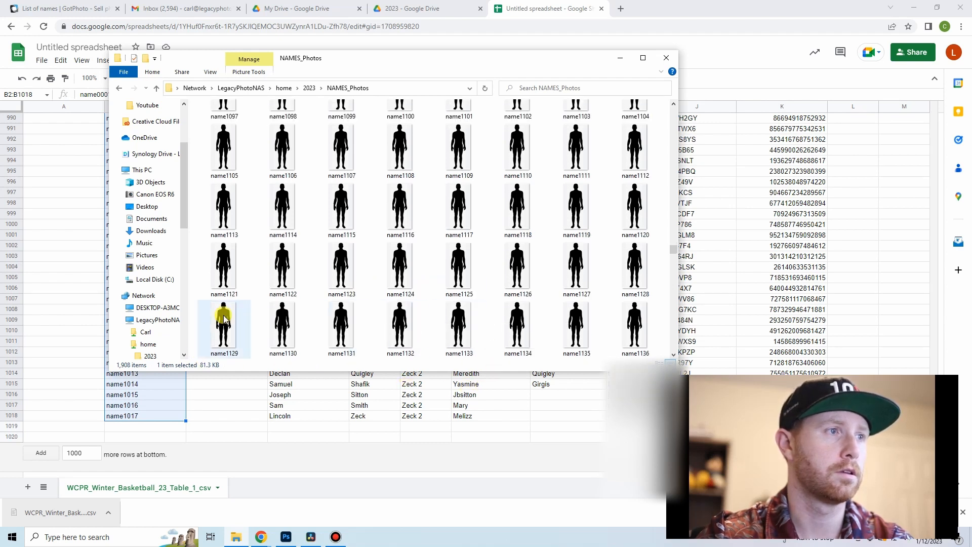
{"action": "left_click", "coordinate": [436, 209], "text": "shift"}
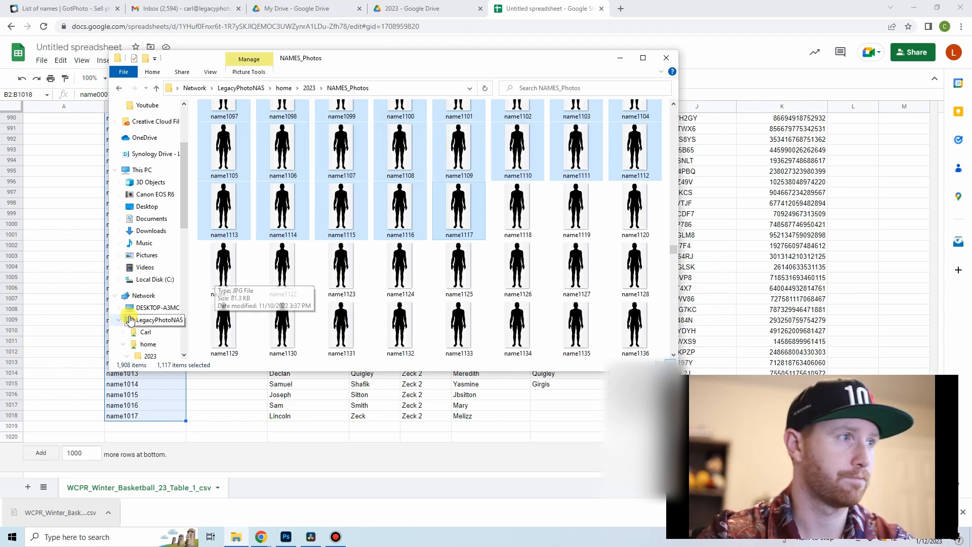
Step: Return to the spreadsheet and enter the file extension .jpg in cell C2 on the first student's row
{"action": "left_click", "coordinate": [52, 310]}
{"action": "scroll", "coordinate": [76, 263], "scroll_direction": "up", "scroll_amount": 10}
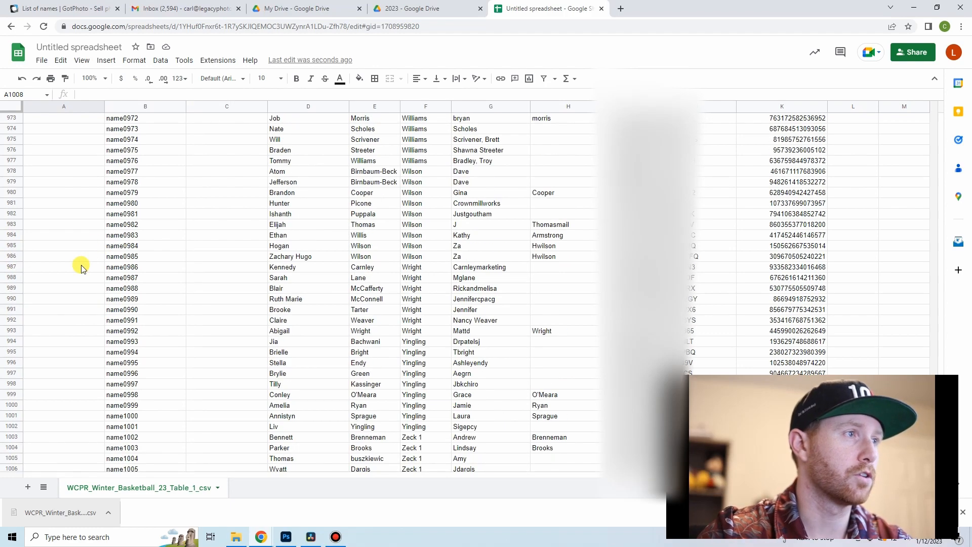
{"action": "left_click", "coordinate": [928, 152]}
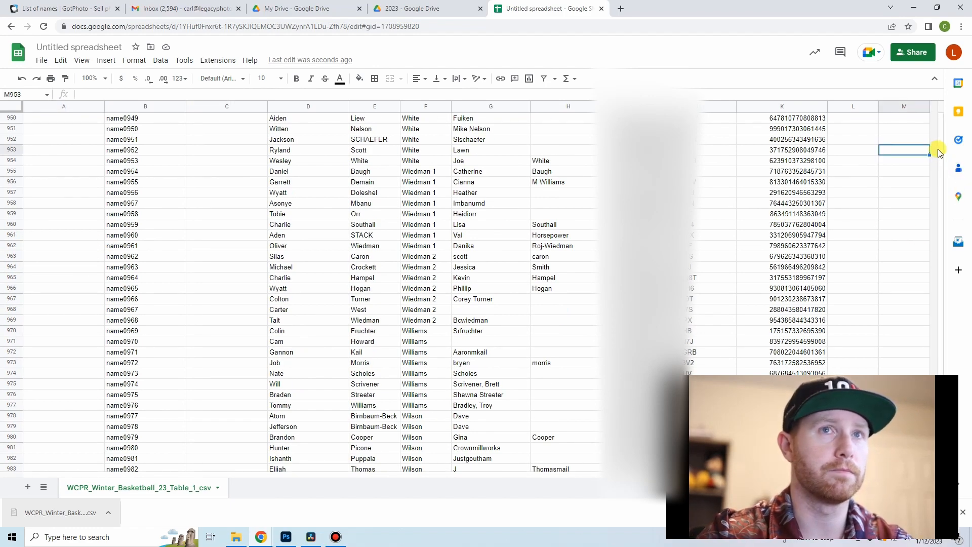
{"action": "scroll", "coordinate": [938, 152], "scroll_direction": "up", "scroll_amount": 20}
{"action": "scroll", "coordinate": [940, 145], "scroll_direction": "up", "scroll_amount": 20}
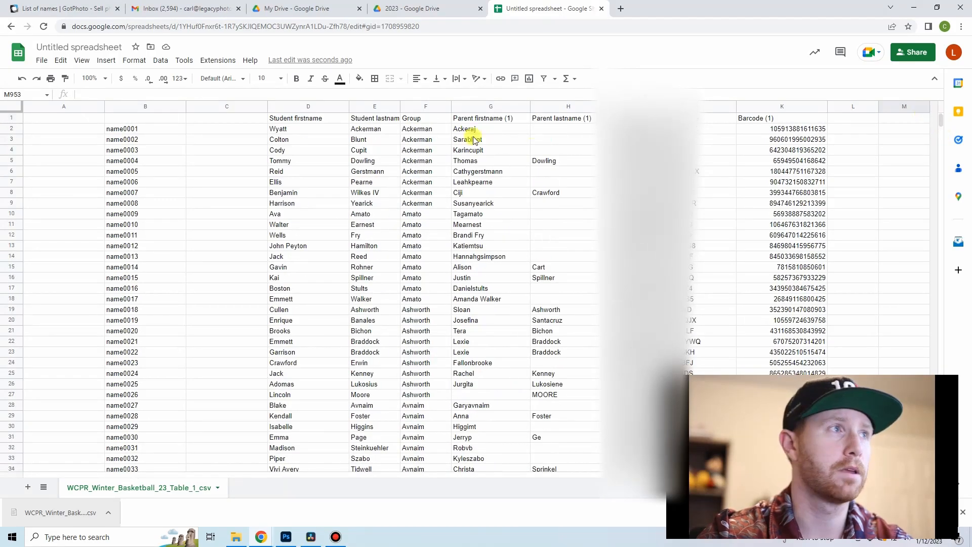
{"action": "left_click", "coordinate": [226, 130]}
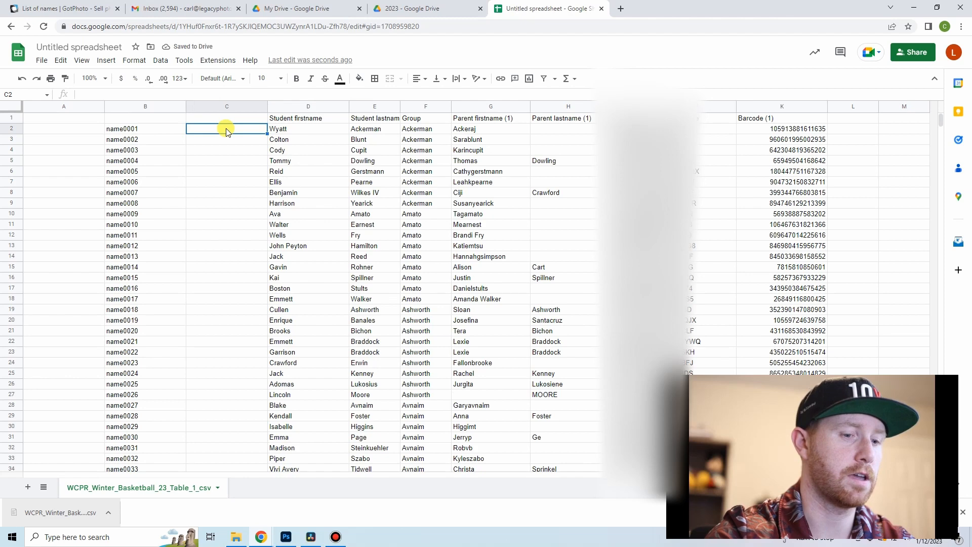
{"action": "key", "text": "Return"}
{"action": "left_click", "coordinate": [227, 129]}
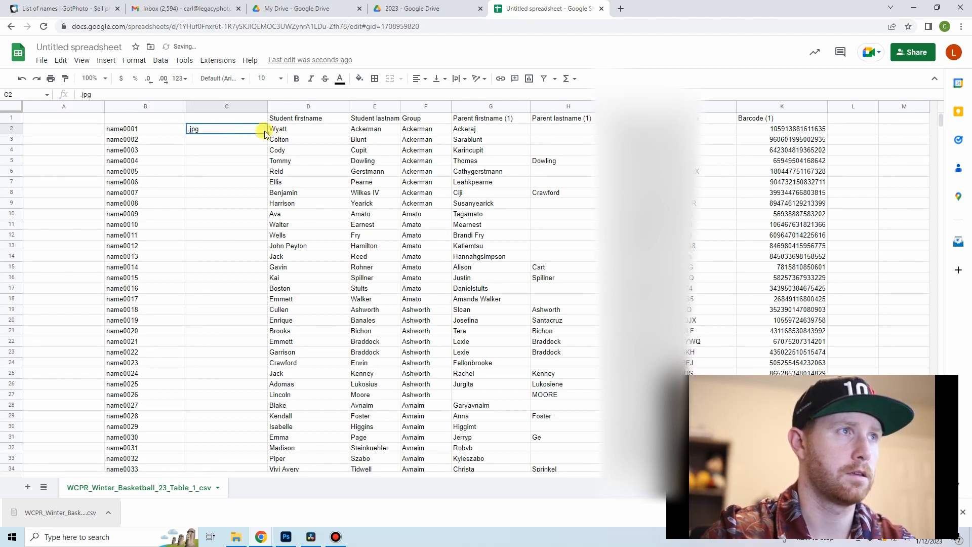
Step: Fill the .jpg extension from C2 down to C1018, ending on the last student's row
{"action": "left_click_drag", "start_coordinate": [267, 133], "coordinate": [267, 474]}
{"action": "left_click_drag", "start_coordinate": [275, 541], "coordinate": [274, 505]}
{"action": "left_click_drag", "start_coordinate": [259, 432], "coordinate": [254, 416]}
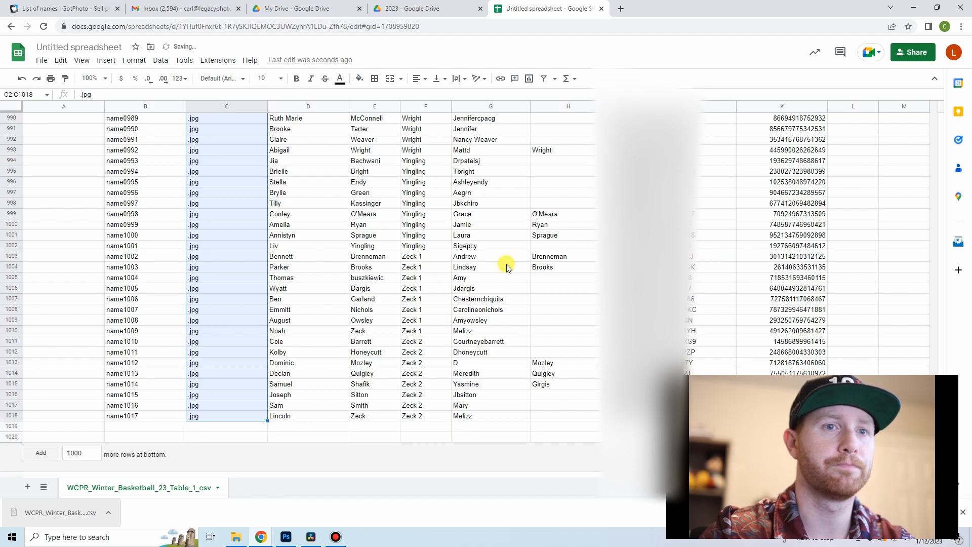
Step: Enter the formula =CONCATENATE(B2,C2) in cell A2 to join the photo name and its extension
{"action": "scroll", "coordinate": [273, 225], "scroll_direction": "up", "scroll_amount": 15}
{"action": "scroll", "coordinate": [286, 234], "scroll_direction": "up", "scroll_amount": 20}
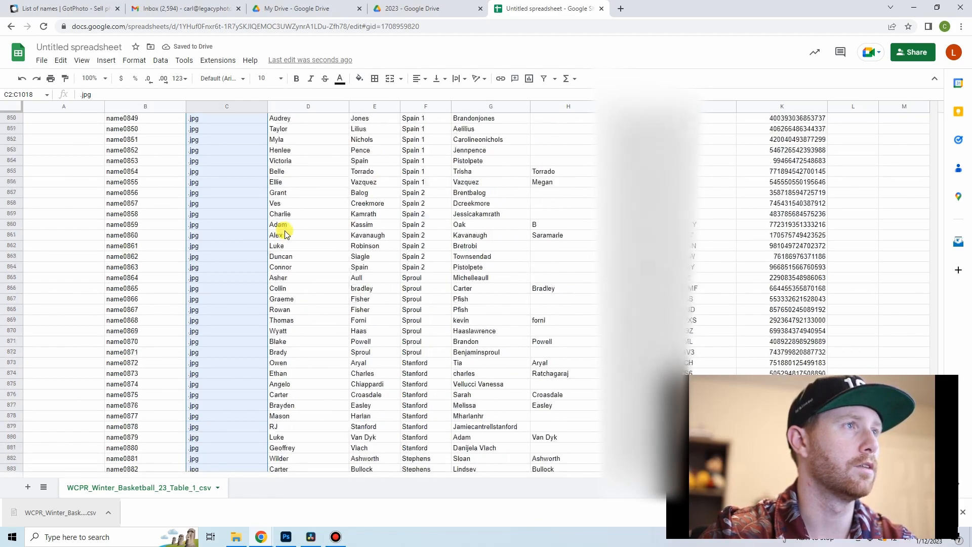
{"action": "scroll", "coordinate": [284, 230], "scroll_direction": "up", "scroll_amount": 14}
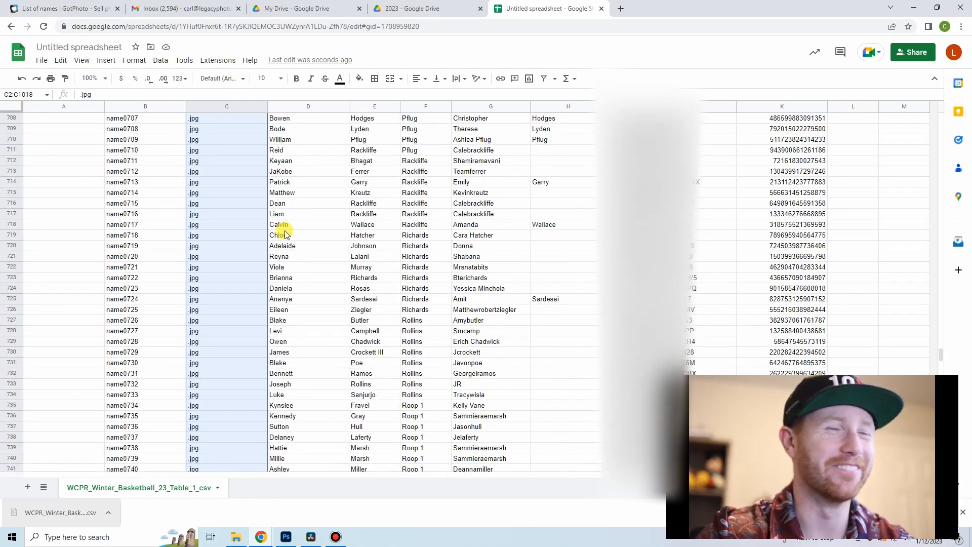
{"action": "left_click_drag", "start_coordinate": [941, 343], "coordinate": [941, 119]}
{"action": "left_click", "coordinate": [79, 133]}
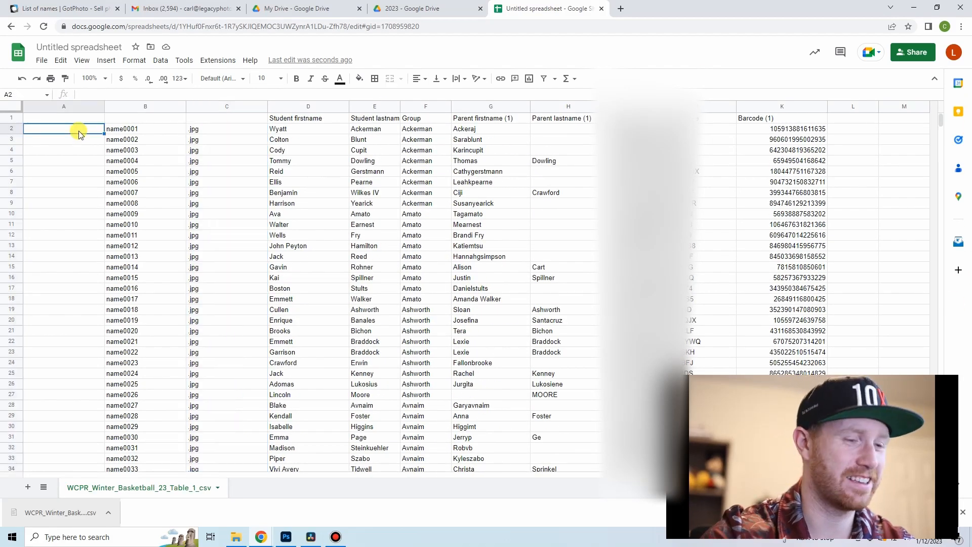
{"action": "type", "text": "="}
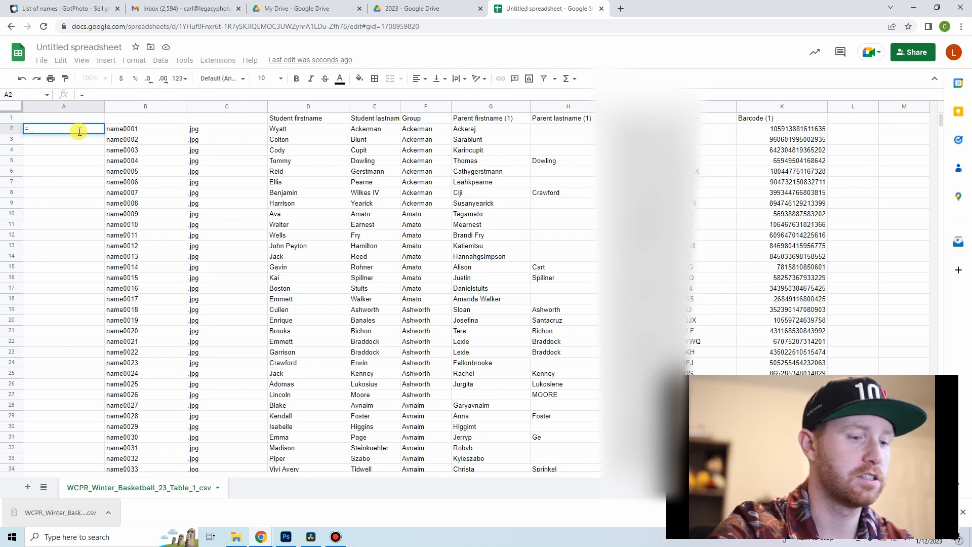
{"action": "type", "text": "con"}
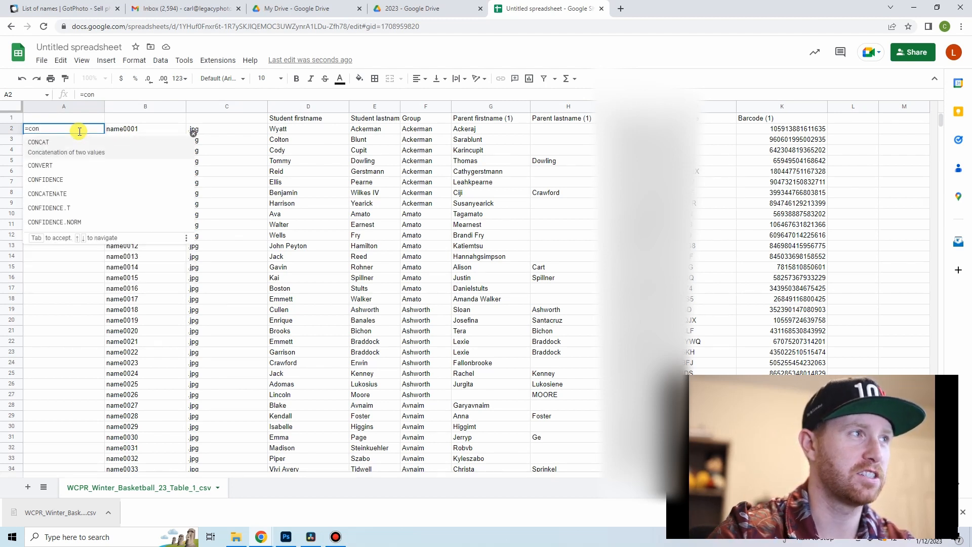
{"action": "type", "text": "c"}
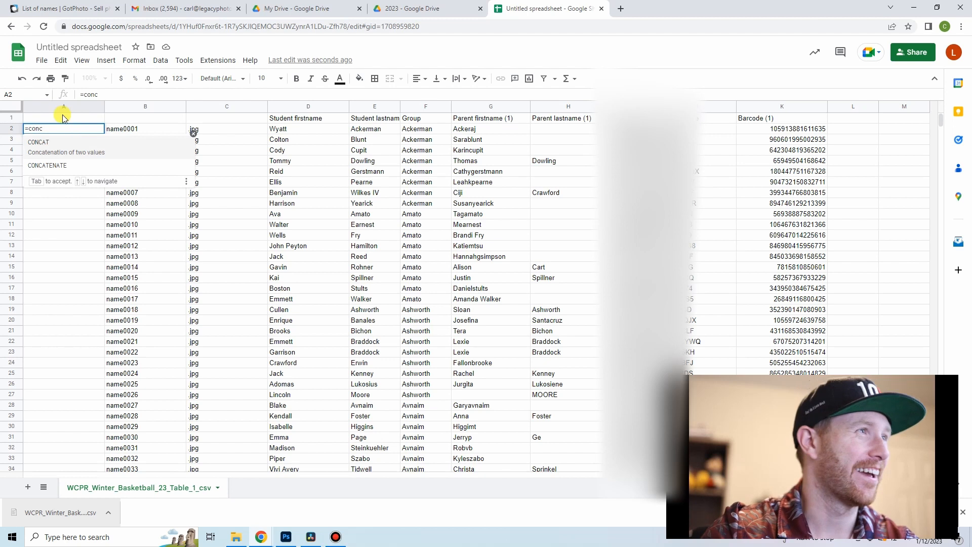
{"action": "left_click", "coordinate": [60, 161]}
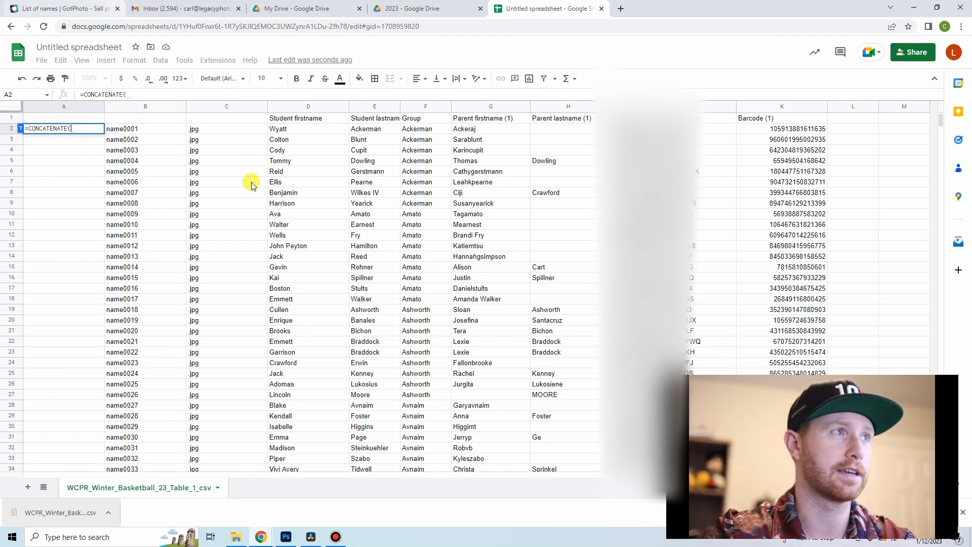
{"action": "left_click", "coordinate": [158, 132]}
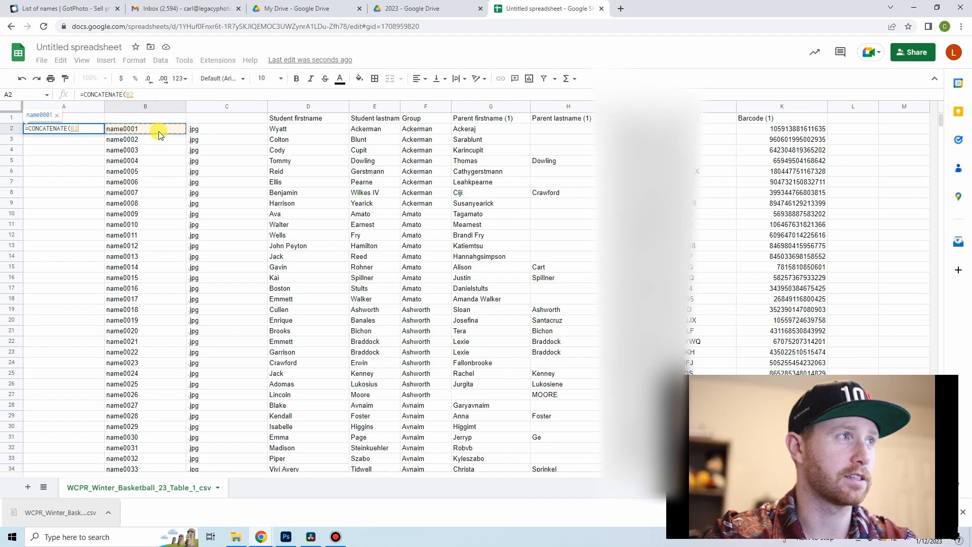
{"action": "type", "text": ","}
{"action": "left_click", "coordinate": [216, 130]}
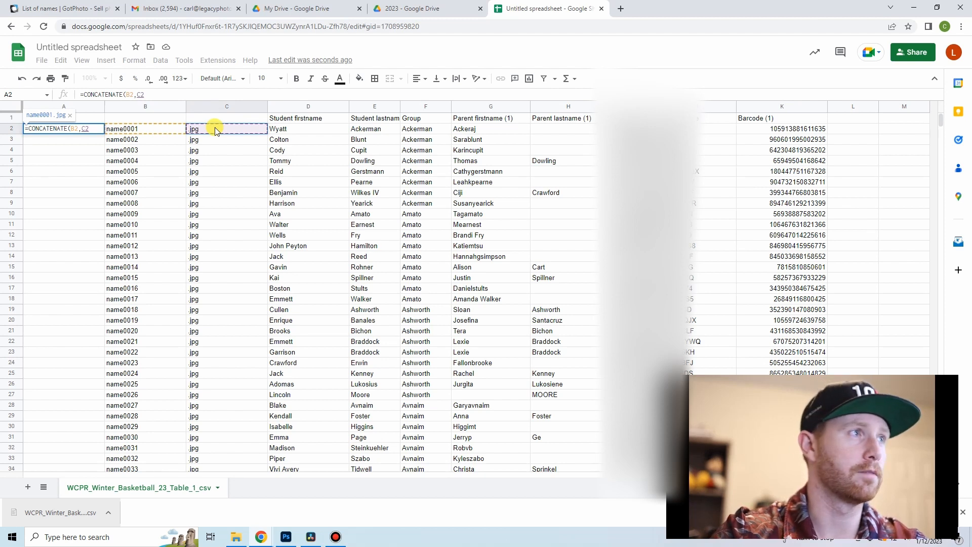
{"action": "key", "text": "Return"}
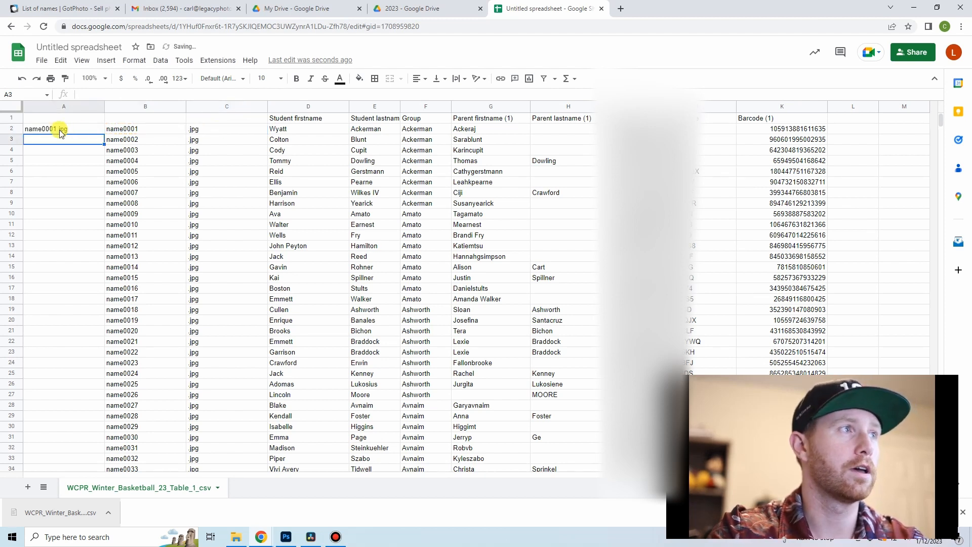
Step: Fill the CONCATENATE formula from A2 down to A1018 so every student row gets a full file name
{"action": "left_click", "coordinate": [81, 130]}
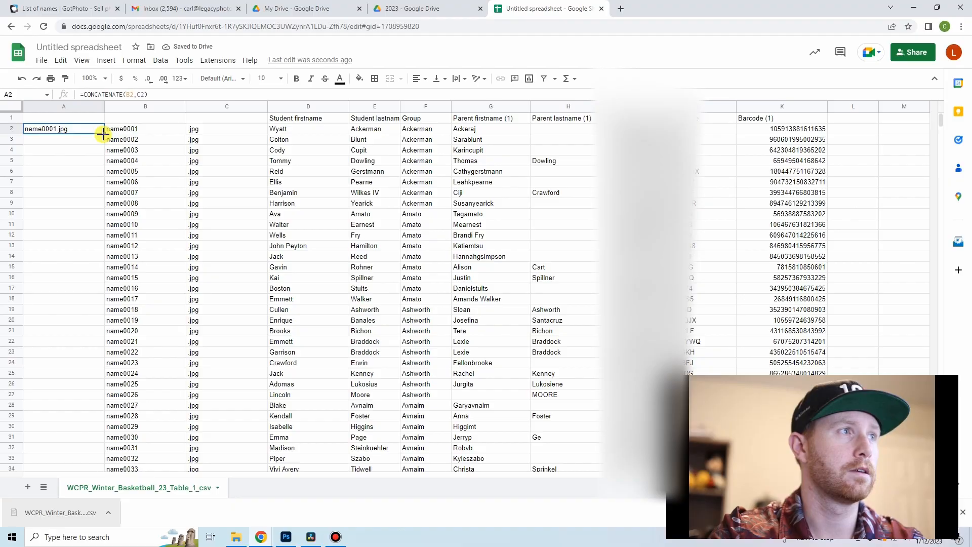
{"action": "left_click_drag", "start_coordinate": [99, 139], "coordinate": [102, 418]}
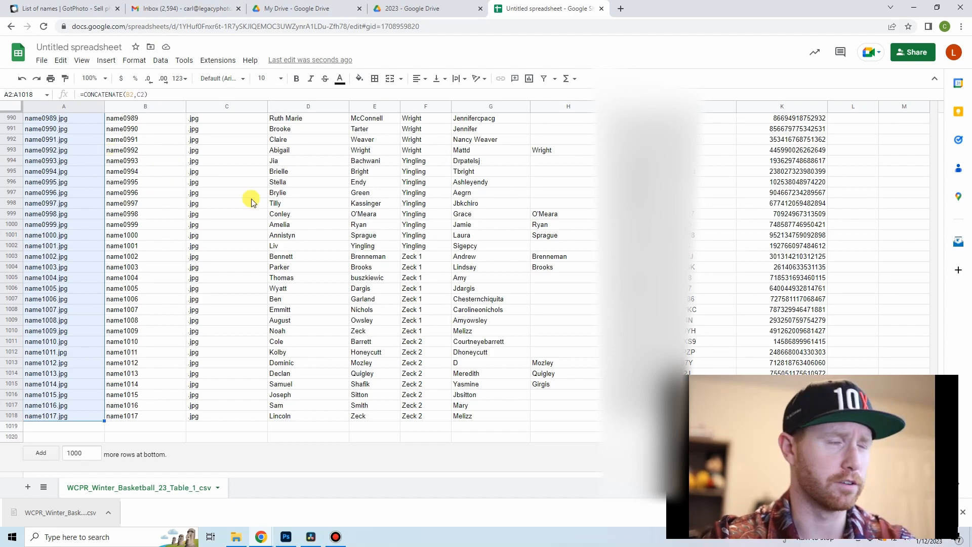
Step: Enter the column headers SPA in cell A1 and Photo in cell B1
{"action": "scroll", "coordinate": [126, 299], "scroll_direction": "up", "scroll_amount": 8}
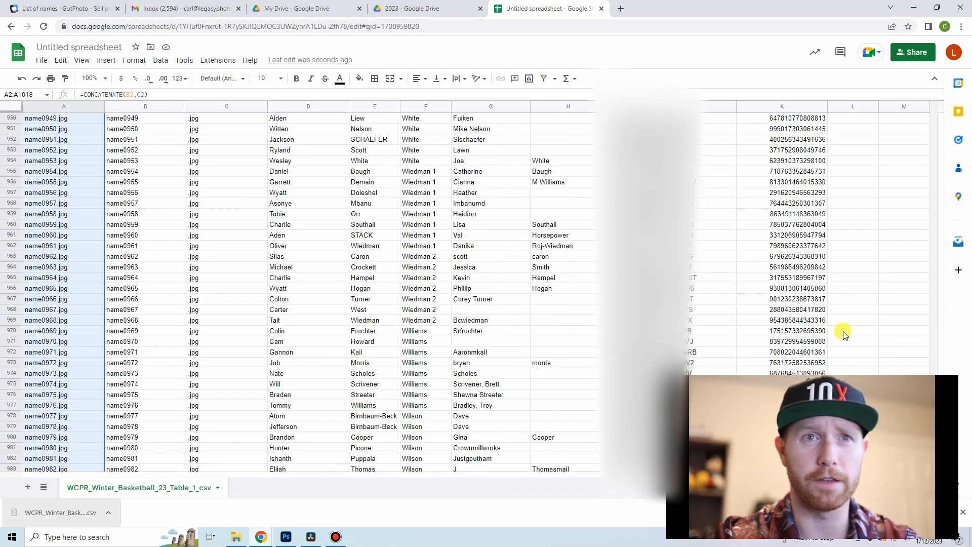
{"action": "left_click", "coordinate": [941, 152]}
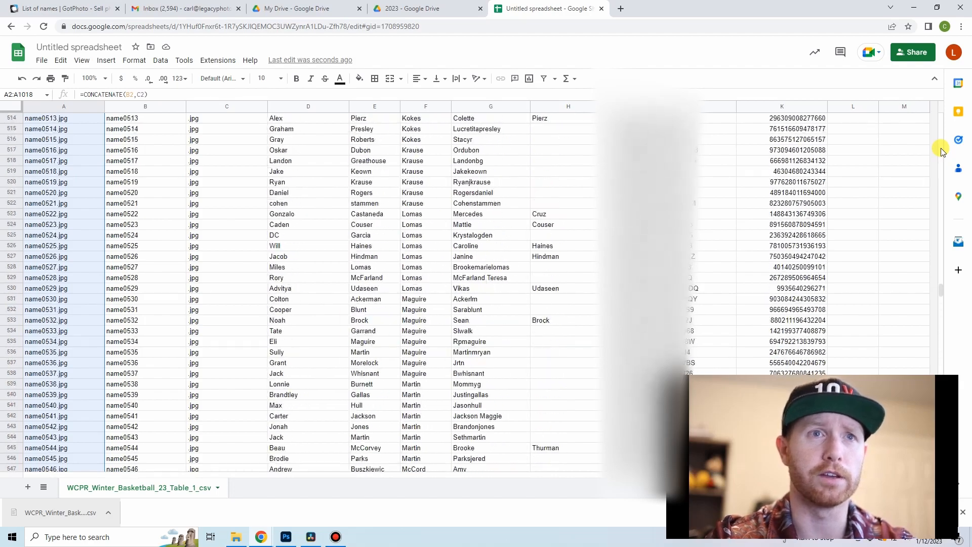
{"action": "left_click_drag", "start_coordinate": [941, 143], "coordinate": [941, 110]}
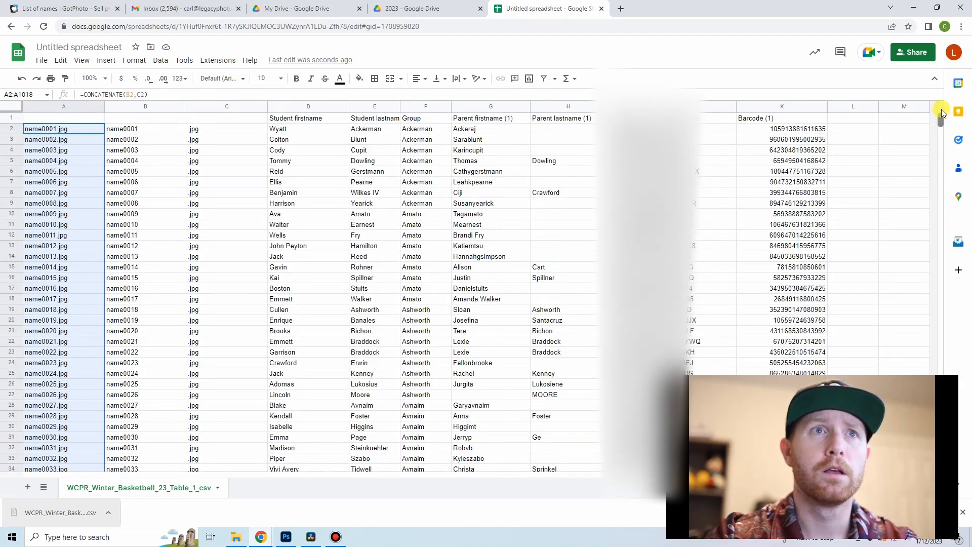
{"action": "left_click", "coordinate": [74, 118]}
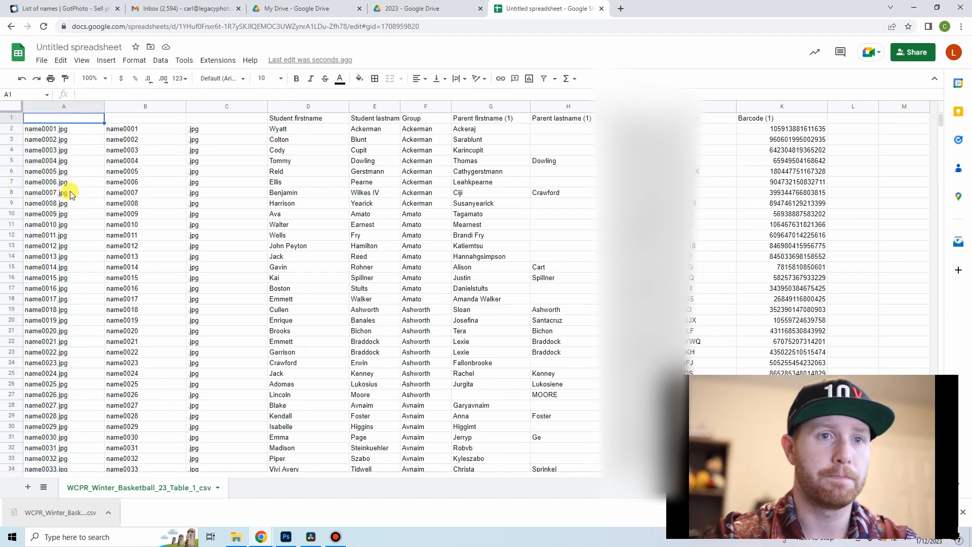
{"action": "type", "text": "SPA"}
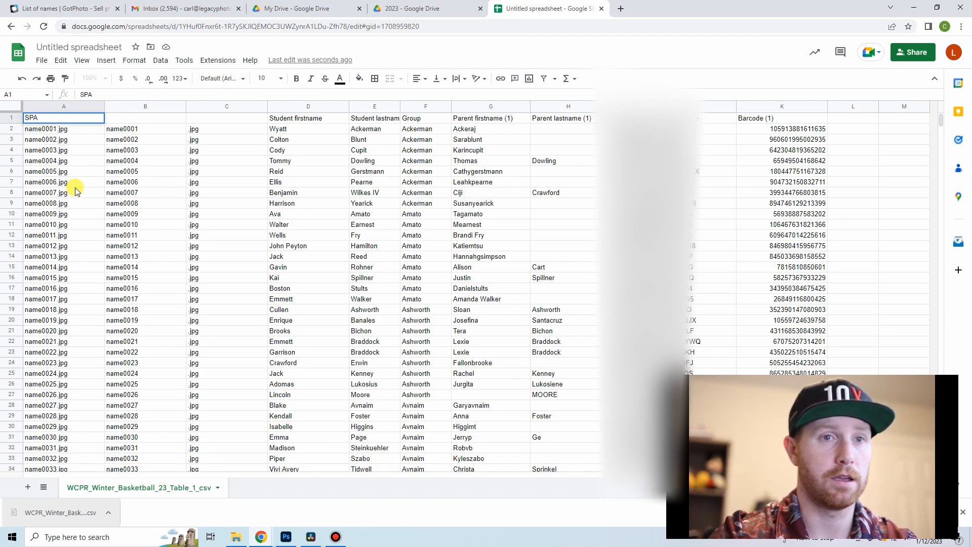
{"action": "left_click", "coordinate": [58, 173]}
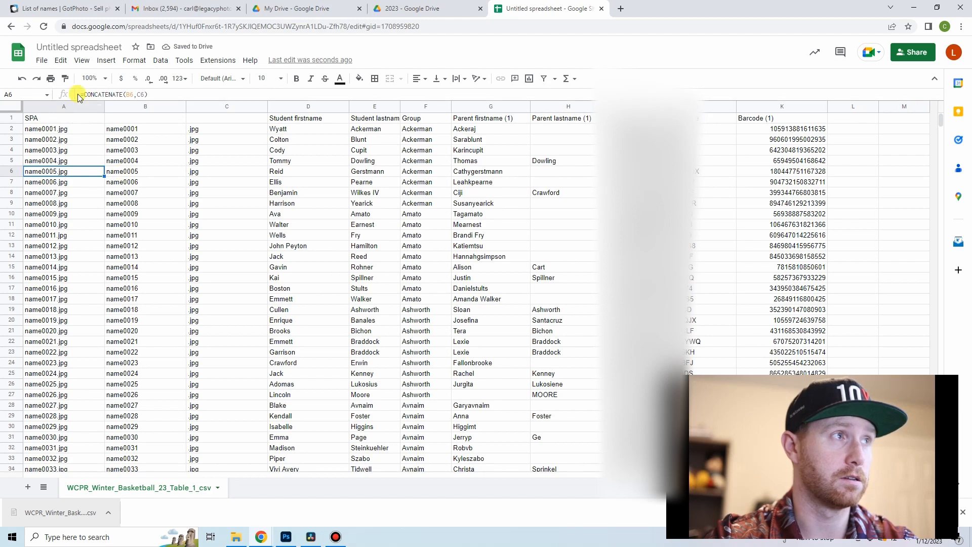
{"action": "left_click", "coordinate": [140, 119]}
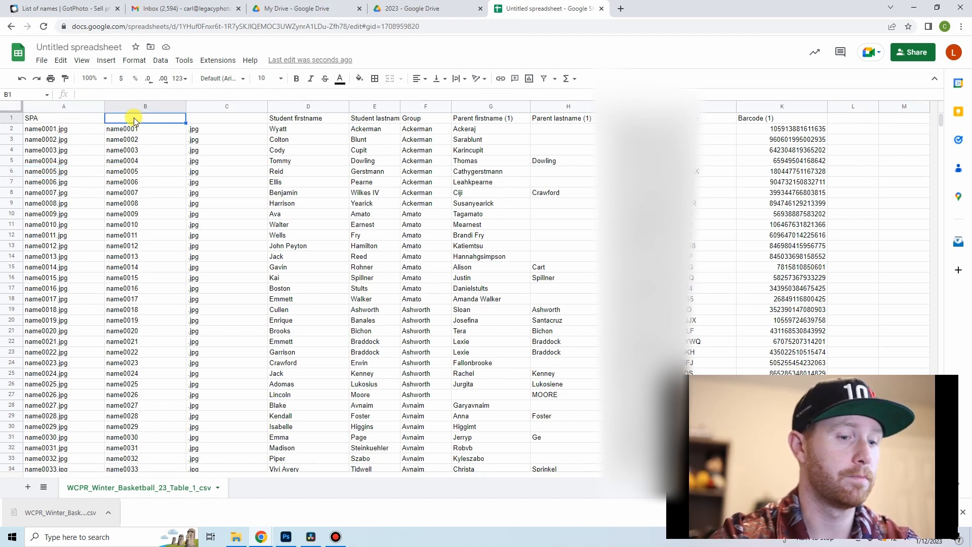
{"action": "type", "text": "Photo"}
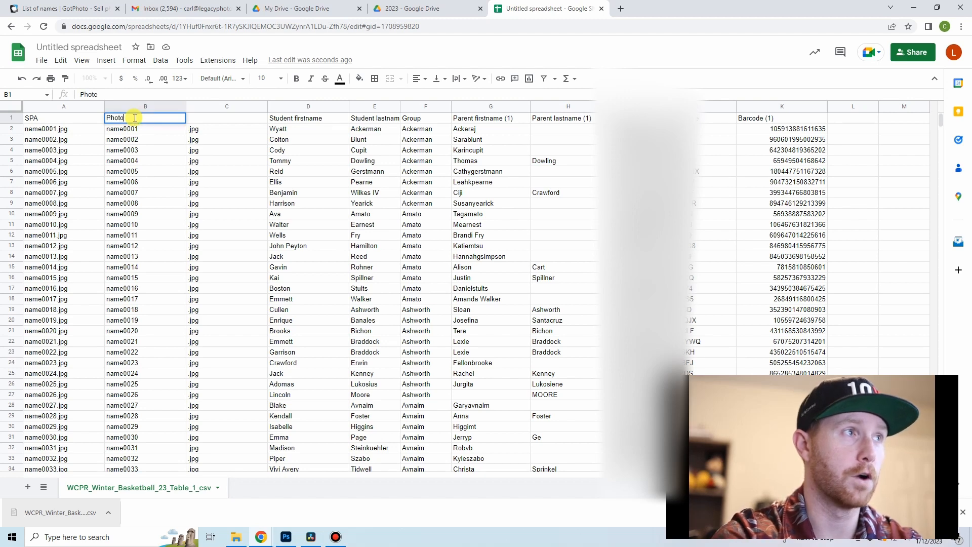
{"action": "left_click_drag", "start_coordinate": [165, 181], "coordinate": [163, 171]}
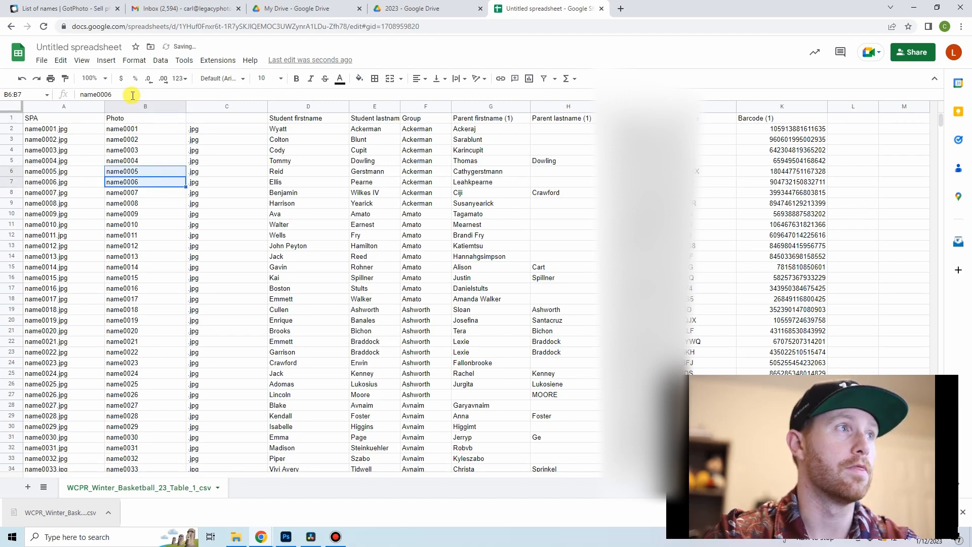
{"action": "left_click", "coordinate": [146, 154]}
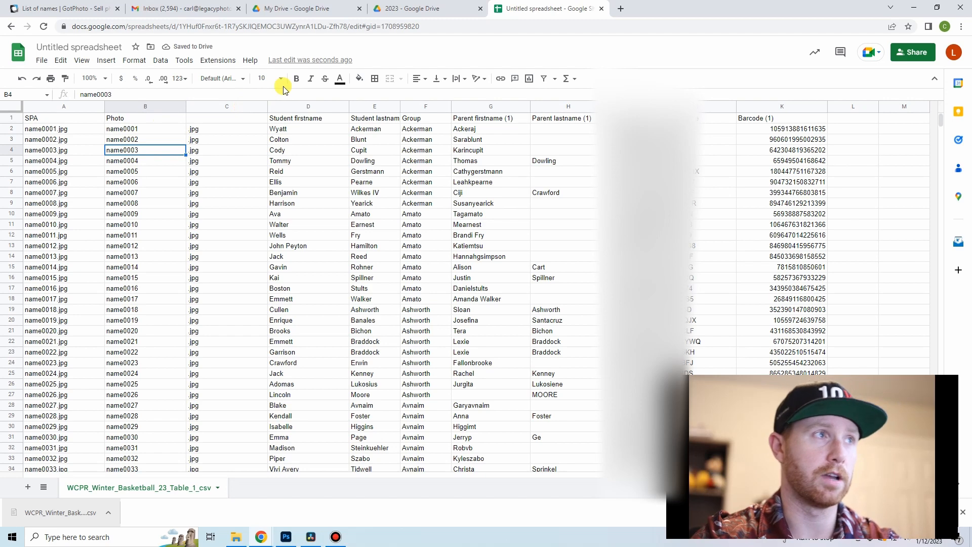
Step: Rename the untitled spreadsheet as "WCPR_Name verification"
{"action": "left_click", "coordinate": [81, 46]}
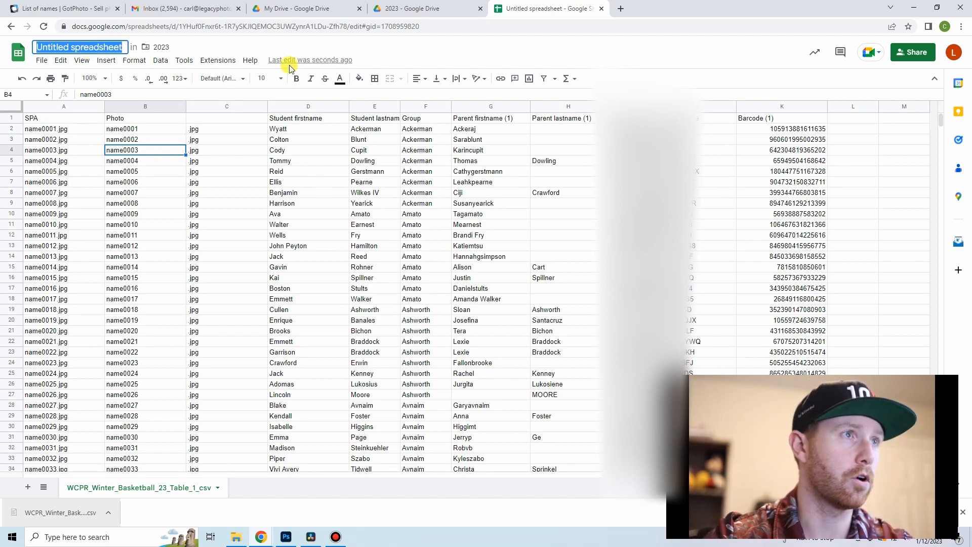
{"action": "type", "text": "WCPR_Name veri"}
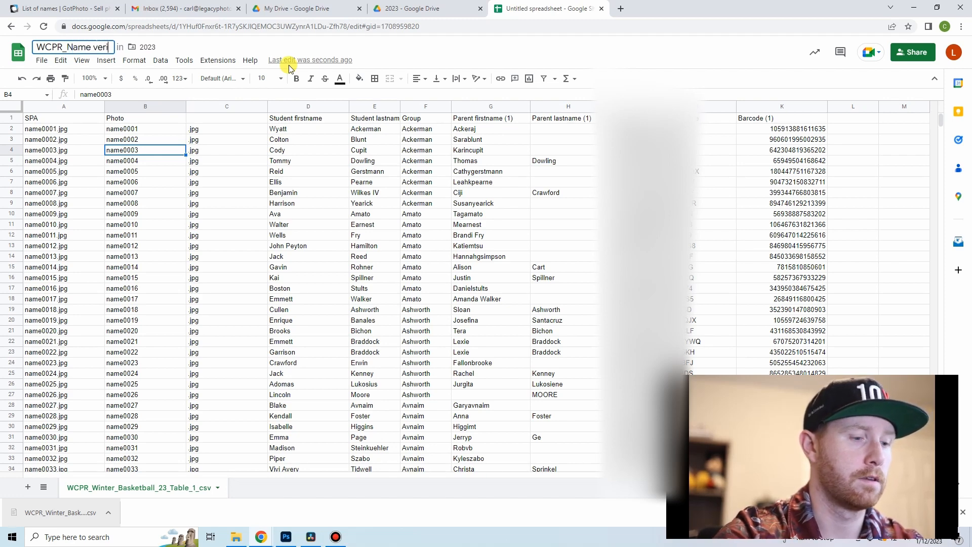
{"action": "type", "text": "on"}
{"action": "key", "text": "Return"}
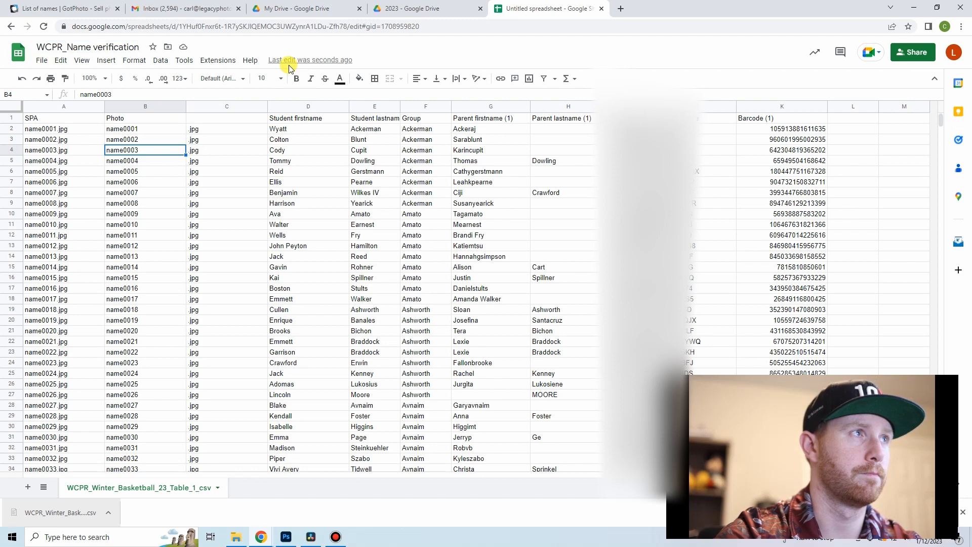
Step: Download the name verification sheet as a comma-separated values (.csv) file
{"action": "left_click", "coordinate": [42, 62]}
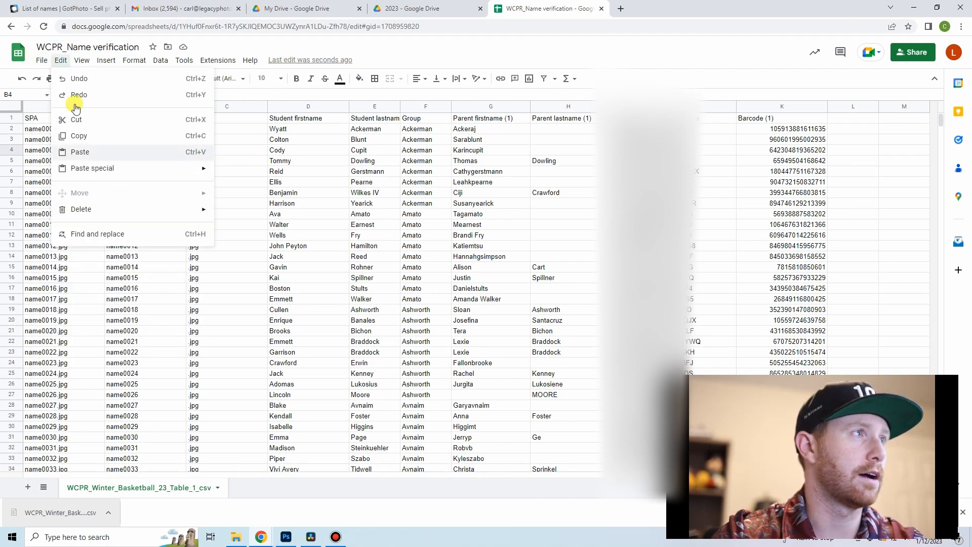
{"action": "mouse_move", "coordinate": [68, 184]}
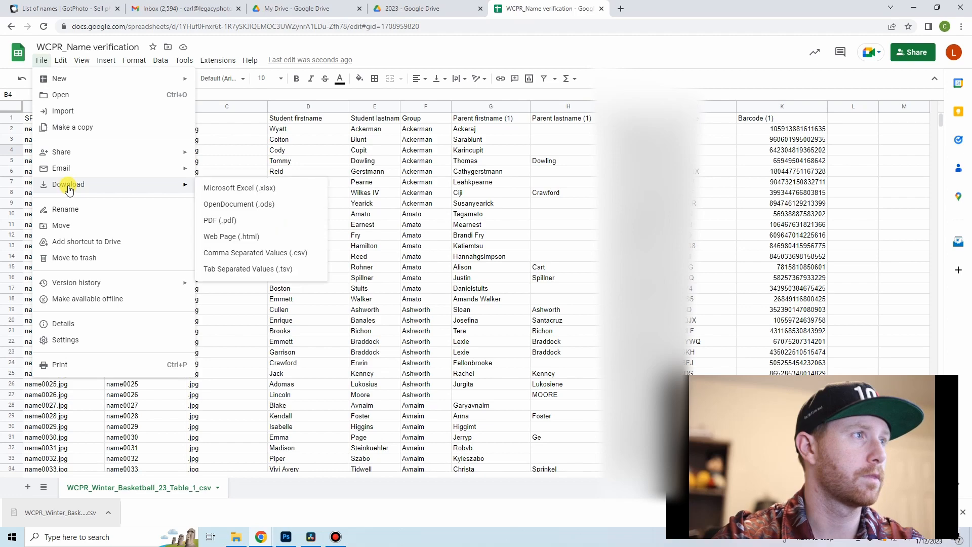
{"action": "left_click", "coordinate": [244, 252]}
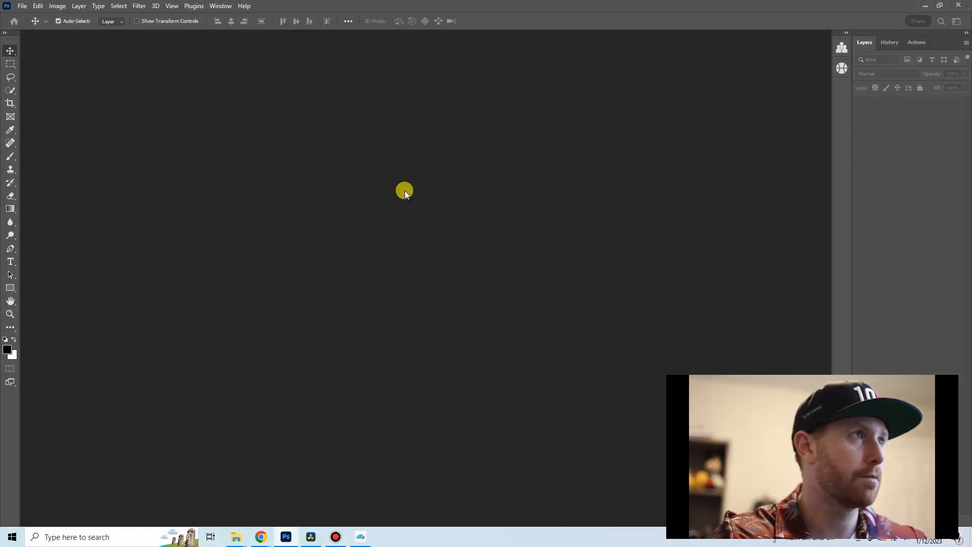
Step: Open Sports Photo Automation's Batch Processing settings in Photoshop and set the player images folder to NAMES_Photos in LegacyPhotoNAS home/2023
{"action": "left_click", "coordinate": [845, 69]}
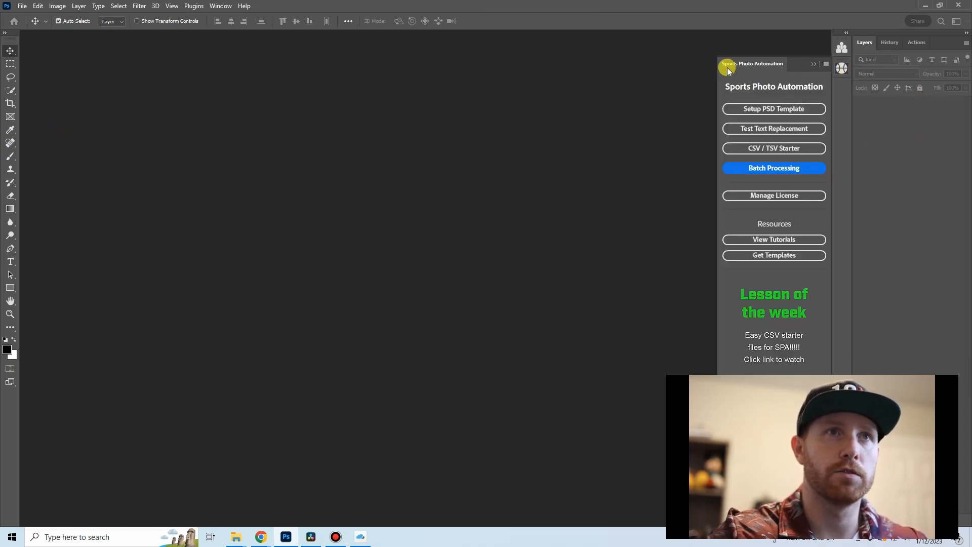
{"action": "left_click", "coordinate": [778, 170]}
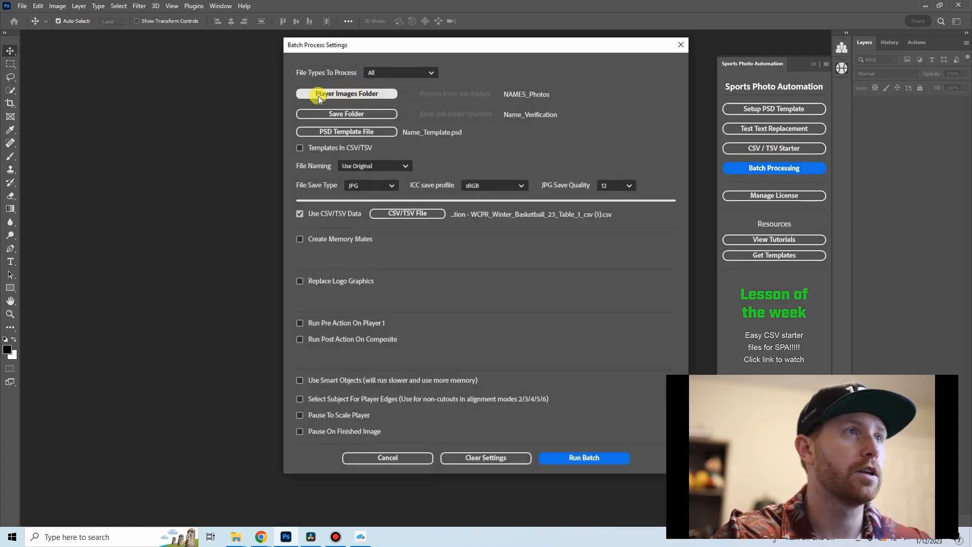
{"action": "left_click", "coordinate": [346, 94]}
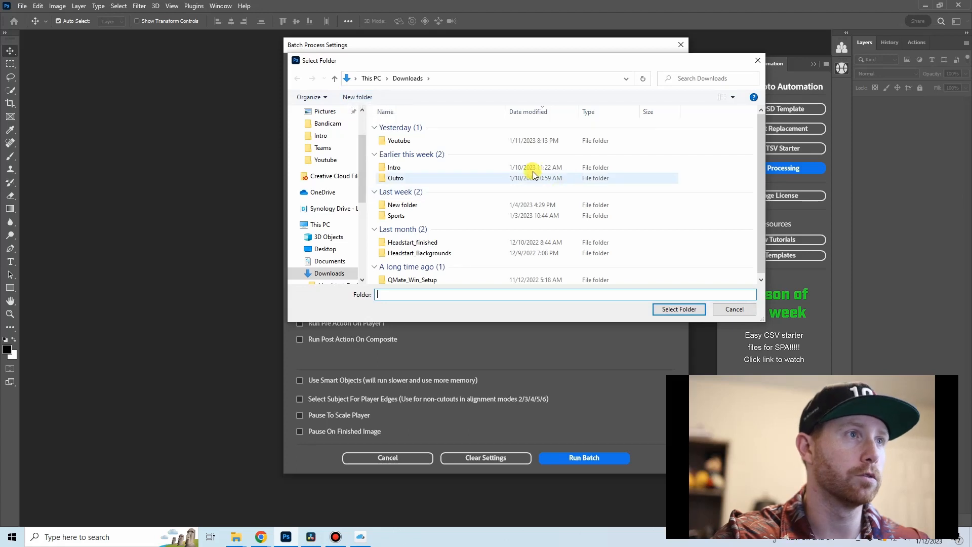
{"action": "scroll", "coordinate": [339, 243], "scroll_direction": "down", "scroll_amount": 6}
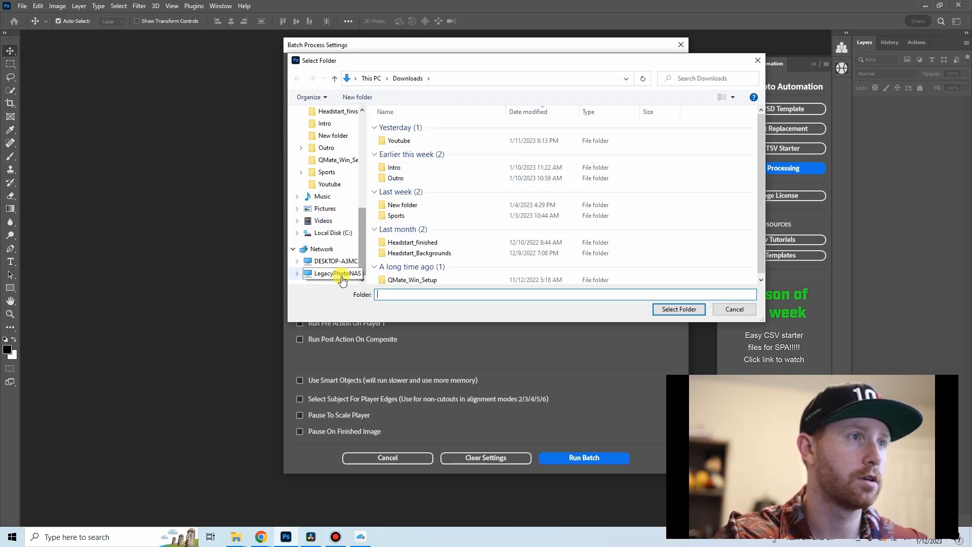
{"action": "left_click", "coordinate": [338, 273]}
{"action": "double_click", "coordinate": [540, 118]}
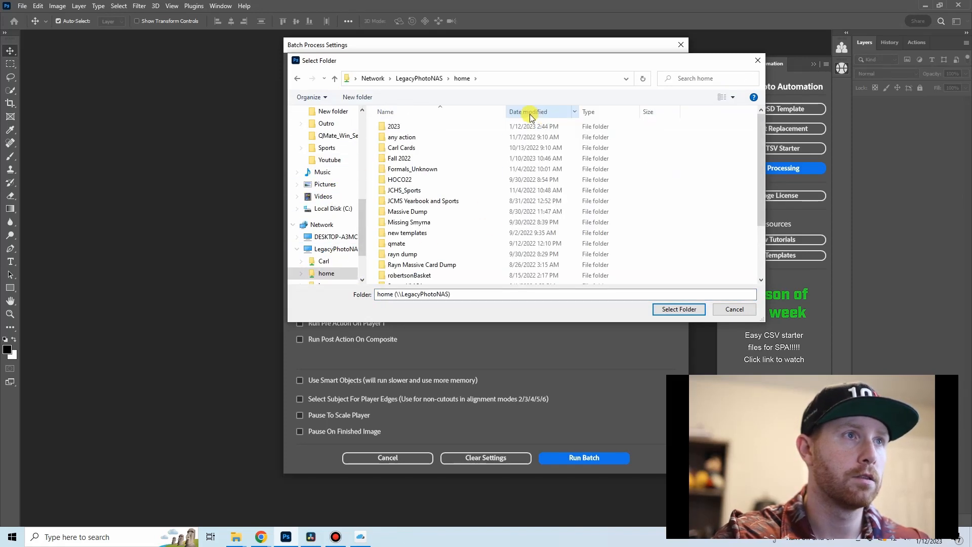
{"action": "double_click", "coordinate": [433, 126]}
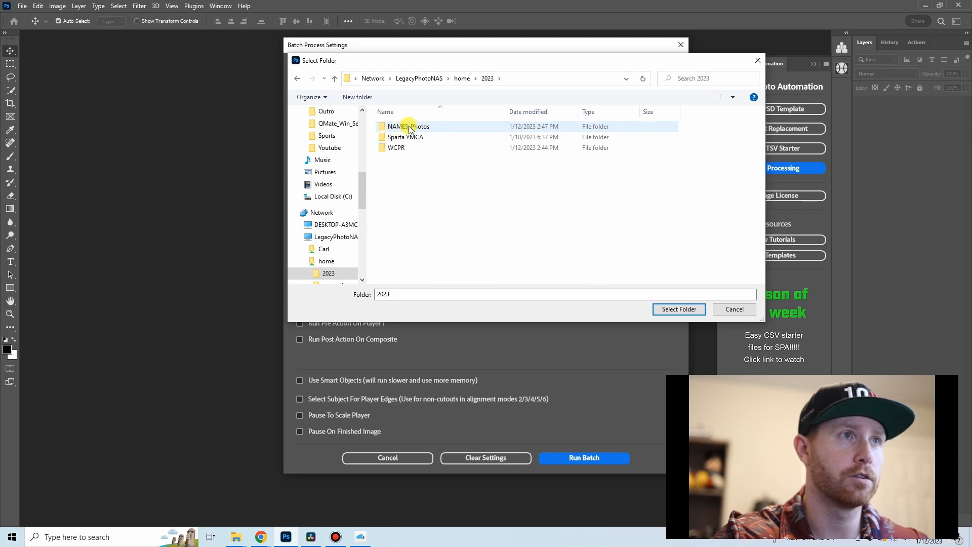
{"action": "double_click", "coordinate": [409, 128]}
{"action": "left_click", "coordinate": [678, 309]}
Step: Set the batch save folder to Name_Verification inside the 2023/WCPR folder
{"action": "left_click", "coordinate": [365, 114]}
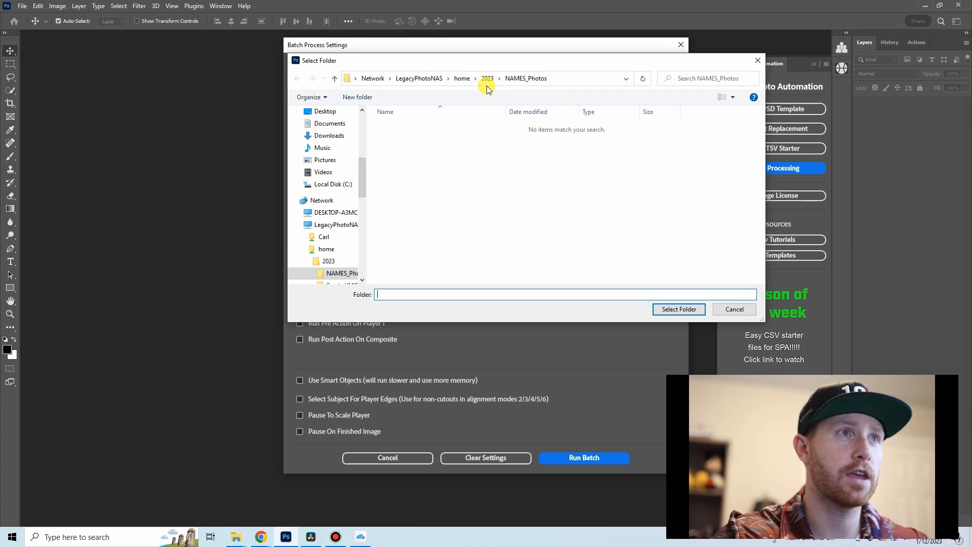
{"action": "left_click", "coordinate": [488, 80]}
{"action": "double_click", "coordinate": [417, 151]}
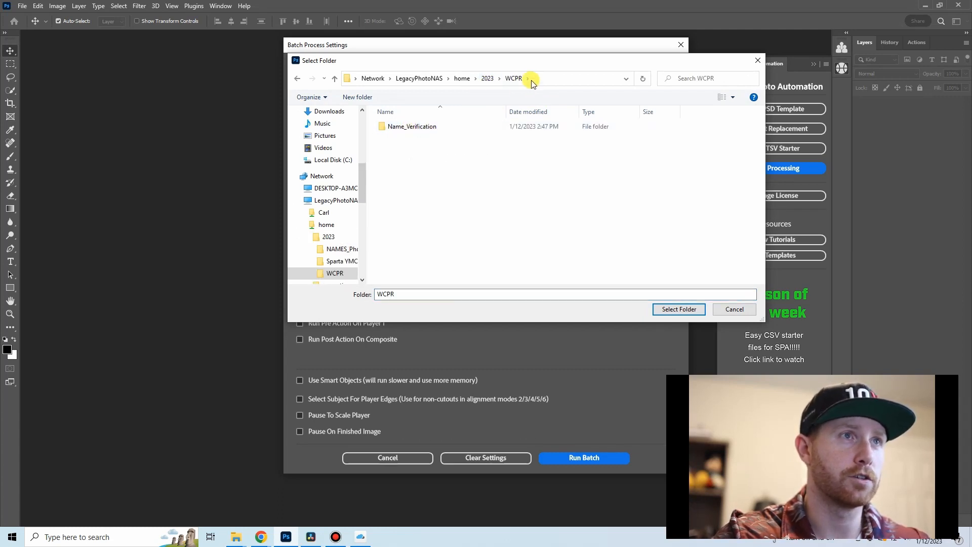
{"action": "left_click", "coordinate": [444, 129]}
{"action": "double_click", "coordinate": [444, 129]}
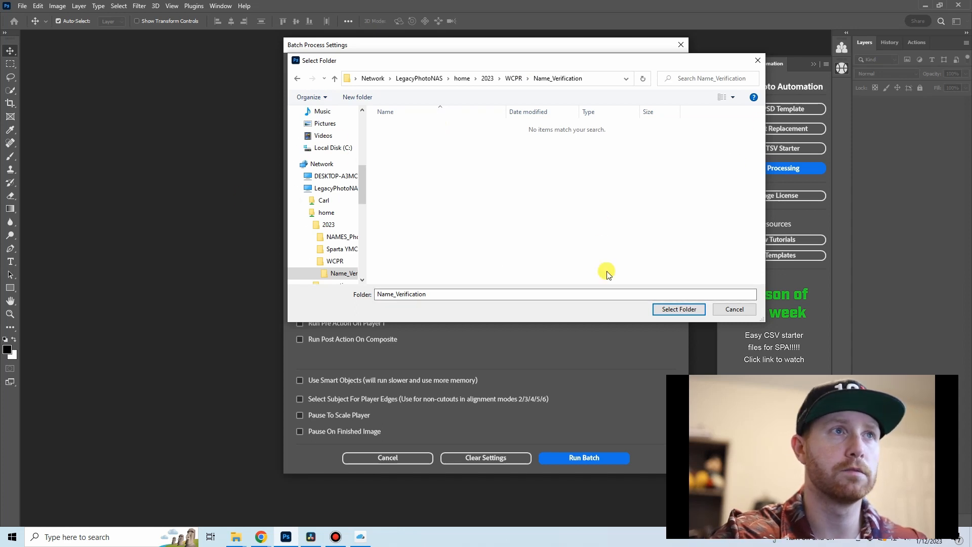
{"action": "left_click", "coordinate": [693, 309]}
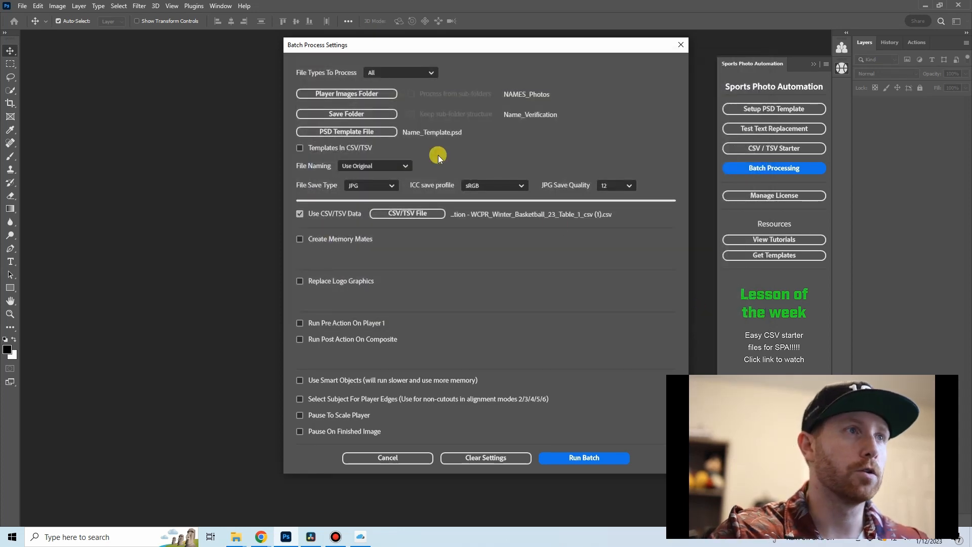
Step: Choose Name_Template from the 2023 folder as the batch's PSD template file
{"action": "left_click", "coordinate": [347, 133]}
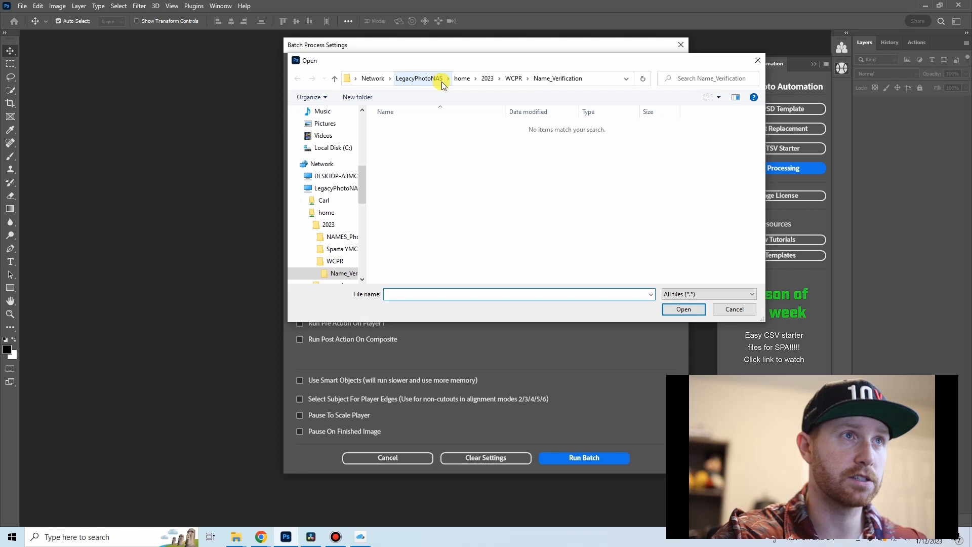
{"action": "left_click", "coordinate": [495, 80]}
{"action": "double_click", "coordinate": [445, 158]}
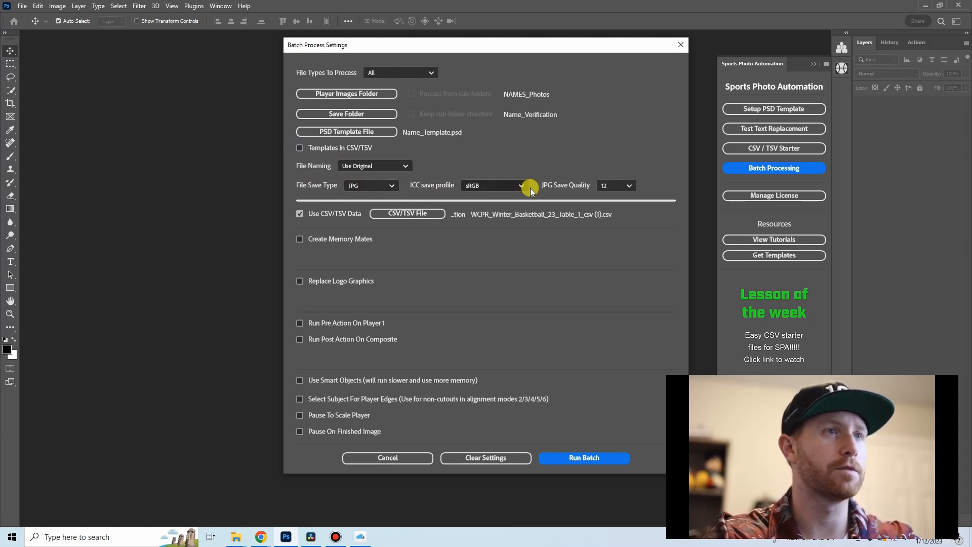
Step: Load the newest WCPR_Name verification CSV from Downloads as the batch data and run the batch, starting over instead of resuming
{"action": "left_click", "coordinate": [389, 215]}
{"action": "scroll", "coordinate": [326, 152], "scroll_direction": "up", "scroll_amount": 10}
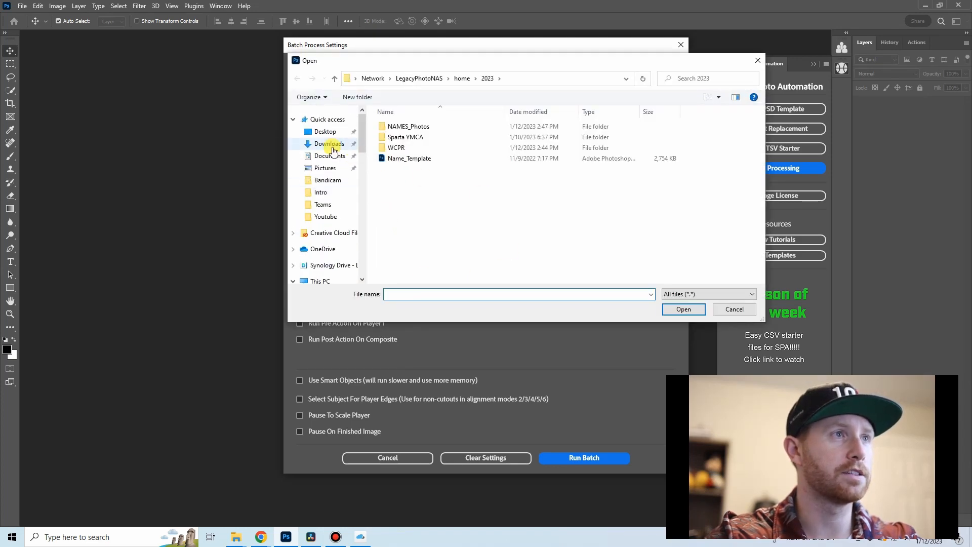
{"action": "left_click", "coordinate": [329, 144]}
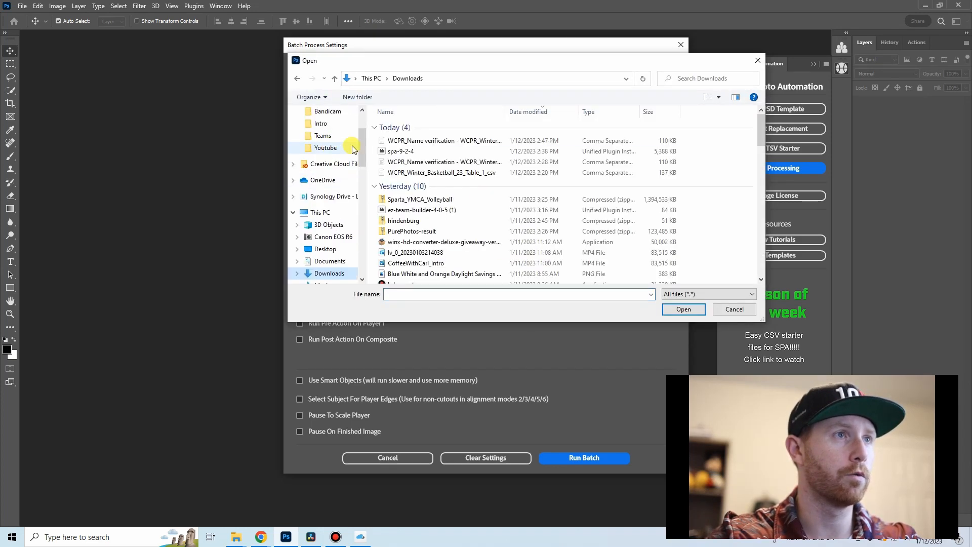
{"action": "double_click", "coordinate": [430, 144]}
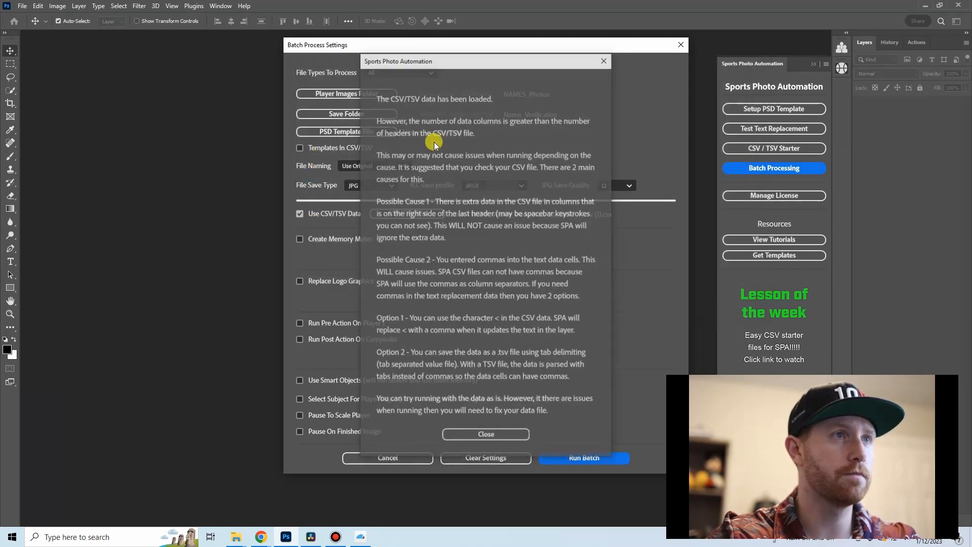
{"action": "left_click", "coordinate": [500, 437]}
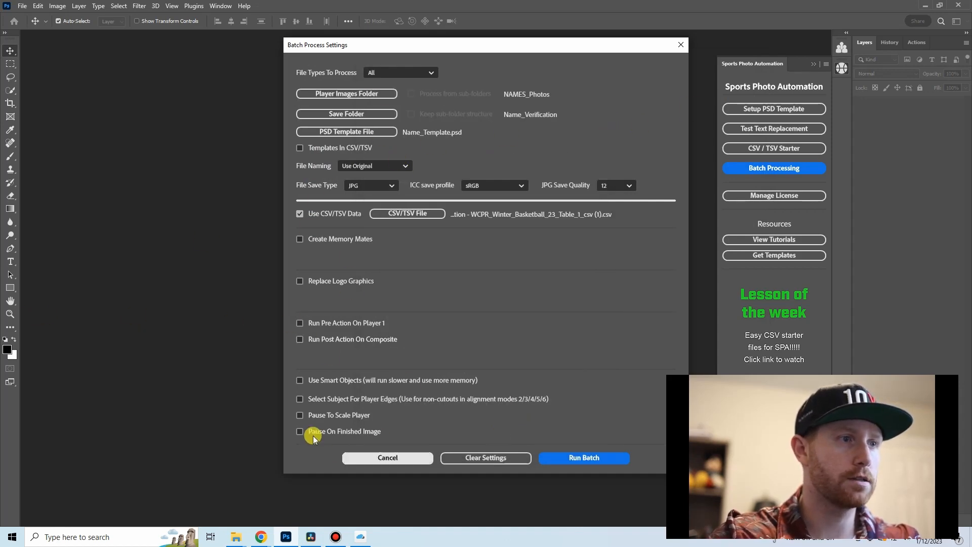
{"action": "left_click", "coordinate": [594, 457]}
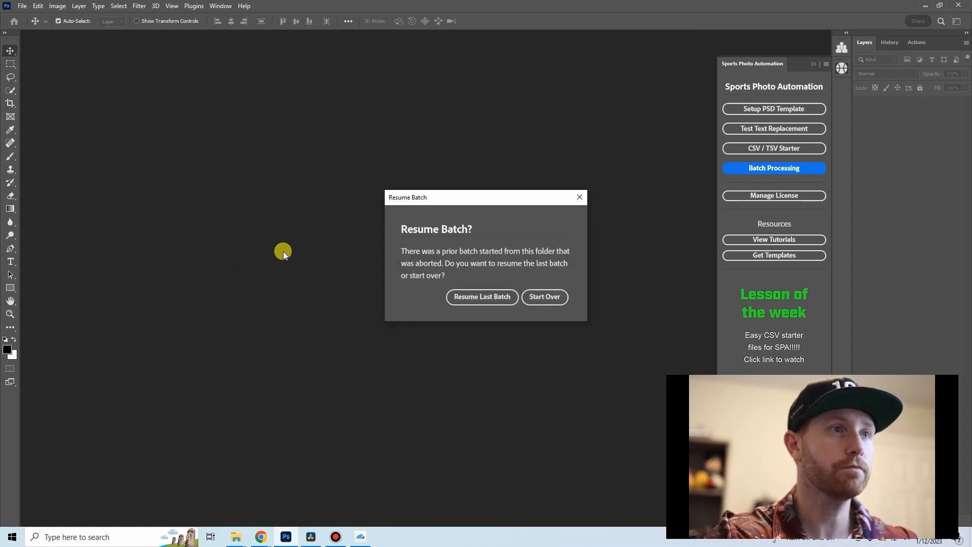
{"action": "left_click", "coordinate": [530, 297]}
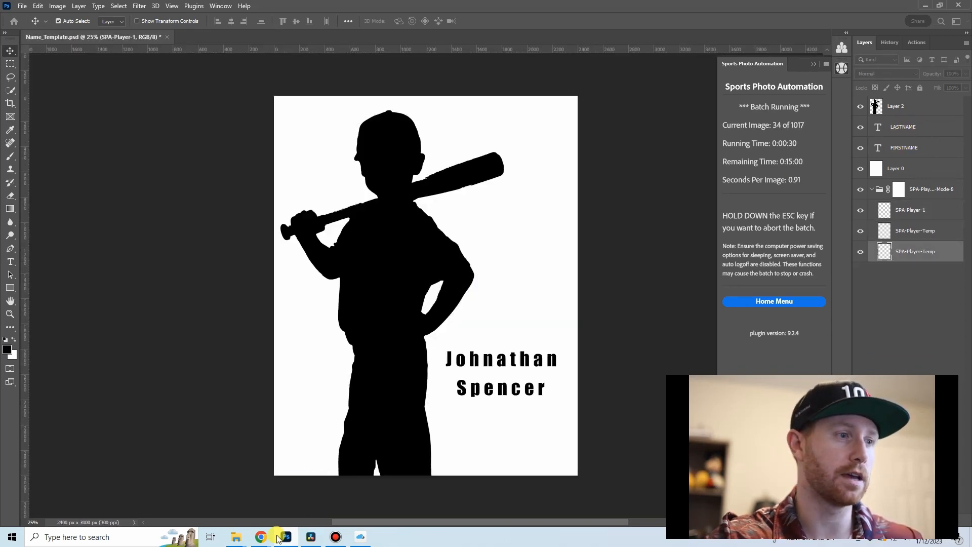
Step: Switch to the WCPR_Name verification spreadsheet in Chrome to check its FIRSTNAME and LASTNAME columns
{"action": "mouse_move", "coordinate": [262, 537]}
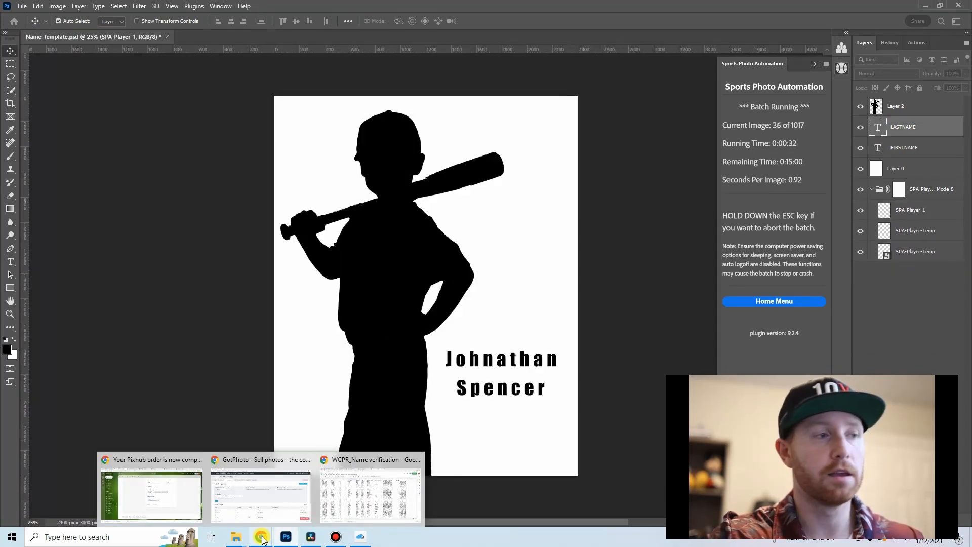
{"action": "left_click", "coordinate": [272, 505]}
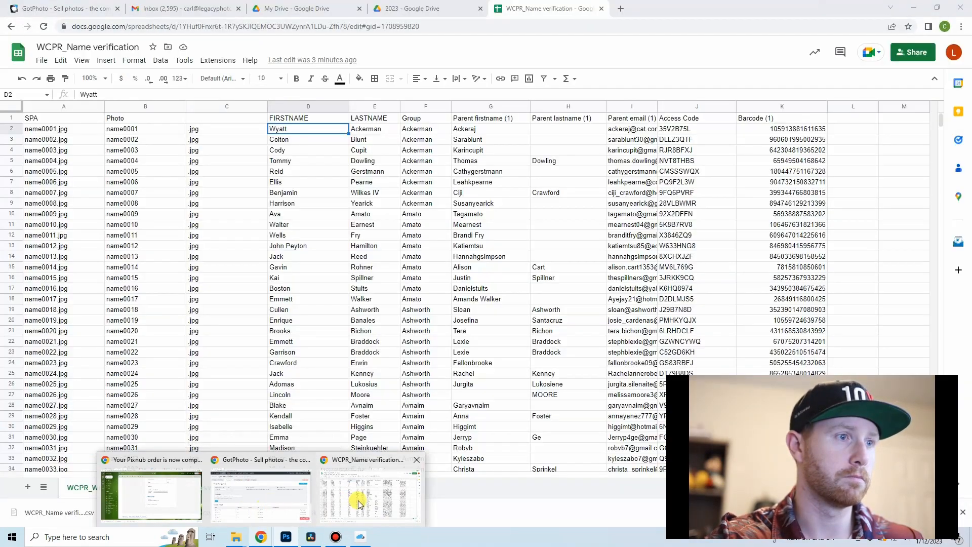
{"action": "left_click", "coordinate": [357, 502]}
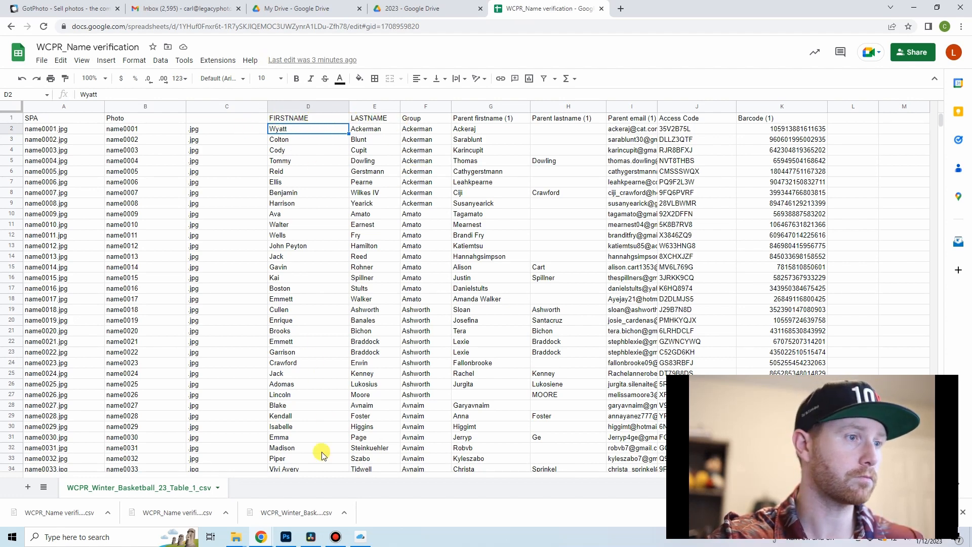
Step: Look through the generated silhouette images in the Name_Verification folder in File Explorer, checking the player name on each
{"action": "mouse_move", "coordinate": [242, 540]}
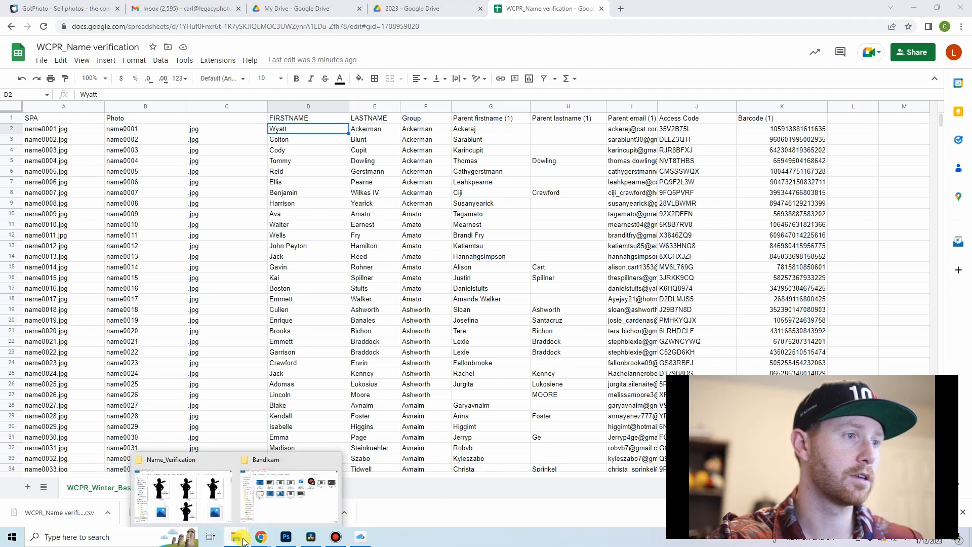
{"action": "left_click", "coordinate": [208, 506]}
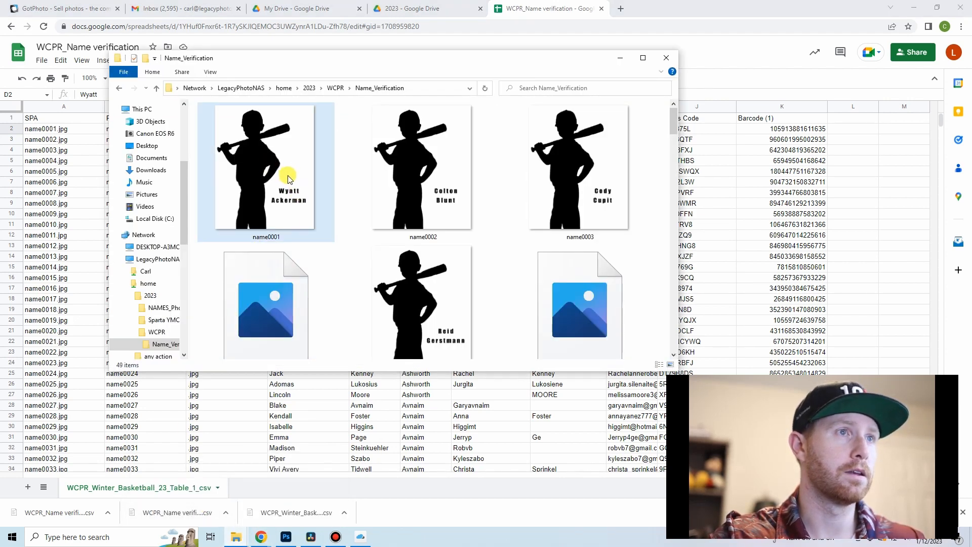
{"action": "scroll", "coordinate": [289, 177], "scroll_direction": "down", "scroll_amount": 5}
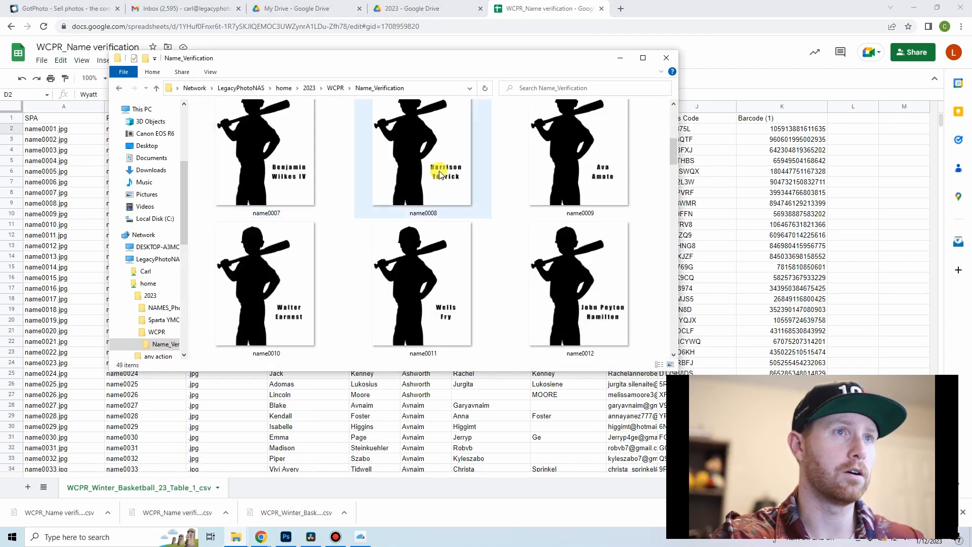
{"action": "scroll", "coordinate": [311, 302], "scroll_direction": "down", "scroll_amount": 5}
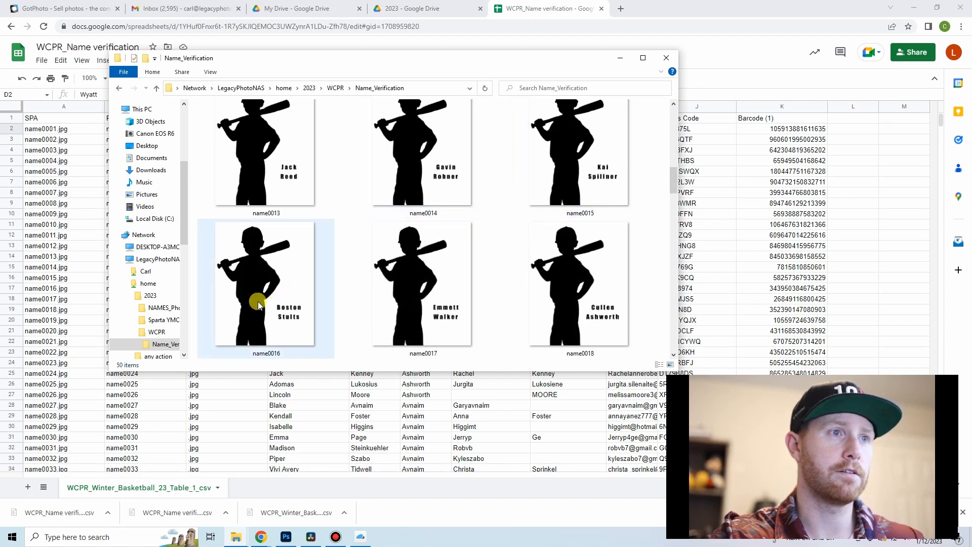
{"action": "scroll", "coordinate": [418, 267], "scroll_direction": "down", "scroll_amount": 15}
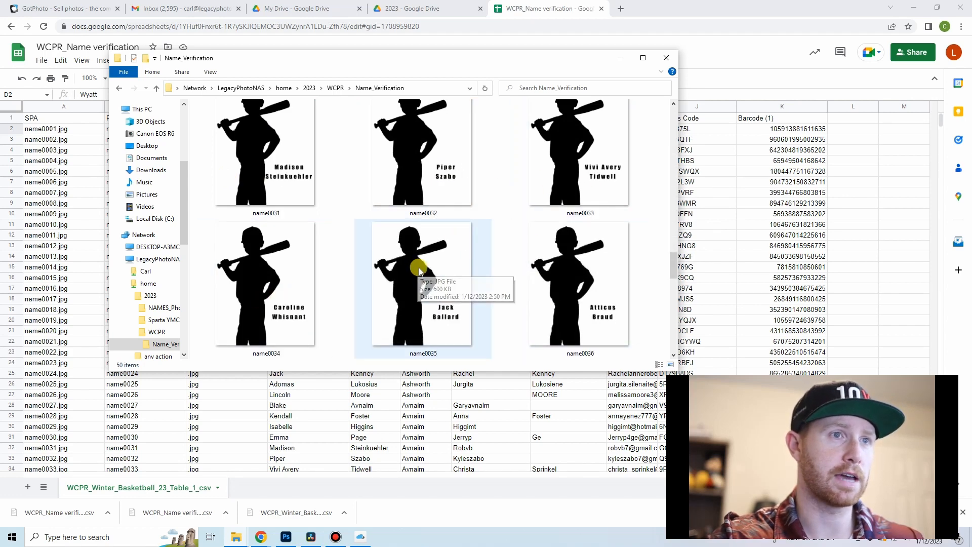
{"action": "scroll", "coordinate": [418, 267], "scroll_direction": "down", "scroll_amount": 10}
Step: Dismiss the batch completion report in Photoshop and look through the Name_Verification folder in File Explorer down to the last image
{"action": "left_click", "coordinate": [288, 537]}
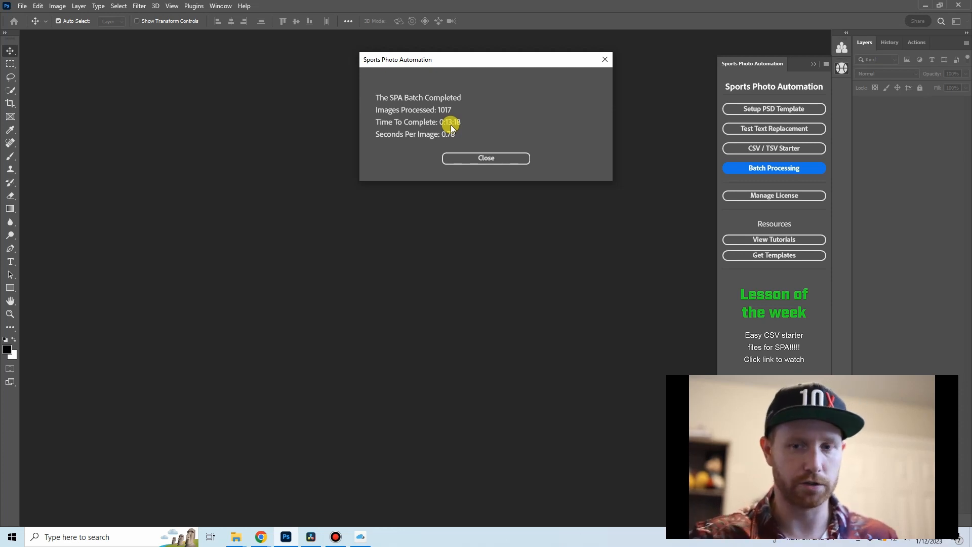
{"action": "left_click", "coordinate": [484, 155]}
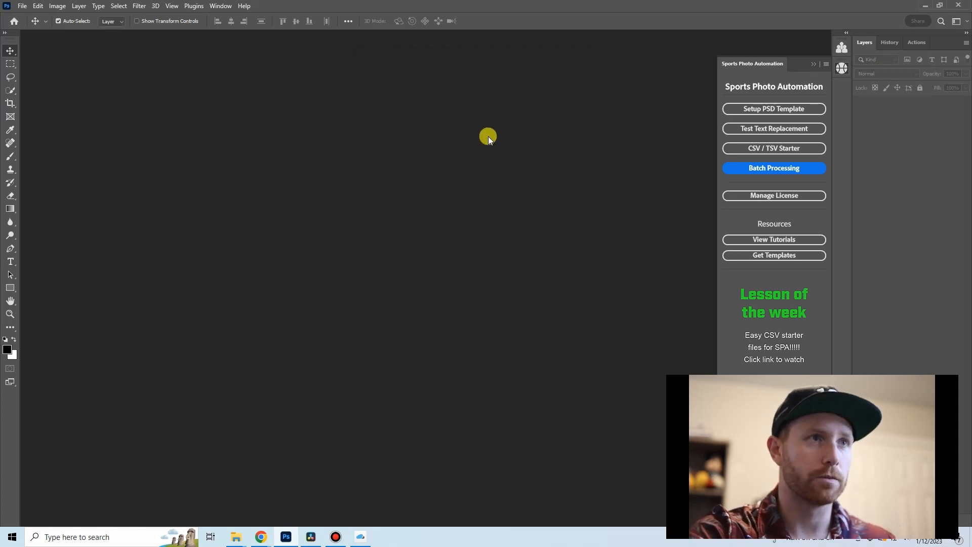
{"action": "left_click", "coordinate": [236, 536]}
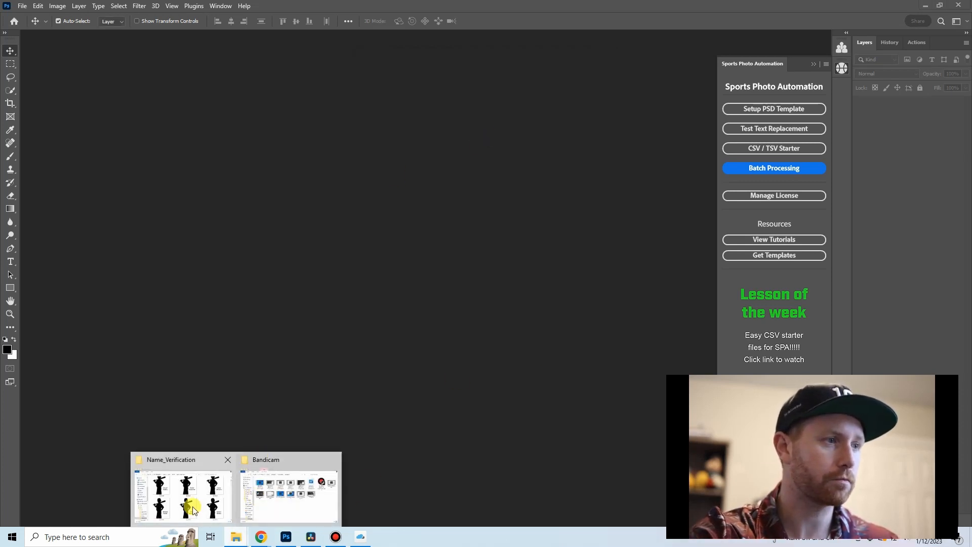
{"action": "left_click", "coordinate": [183, 488]}
{"action": "scroll", "coordinate": [343, 267], "scroll_direction": "down", "scroll_amount": 20}
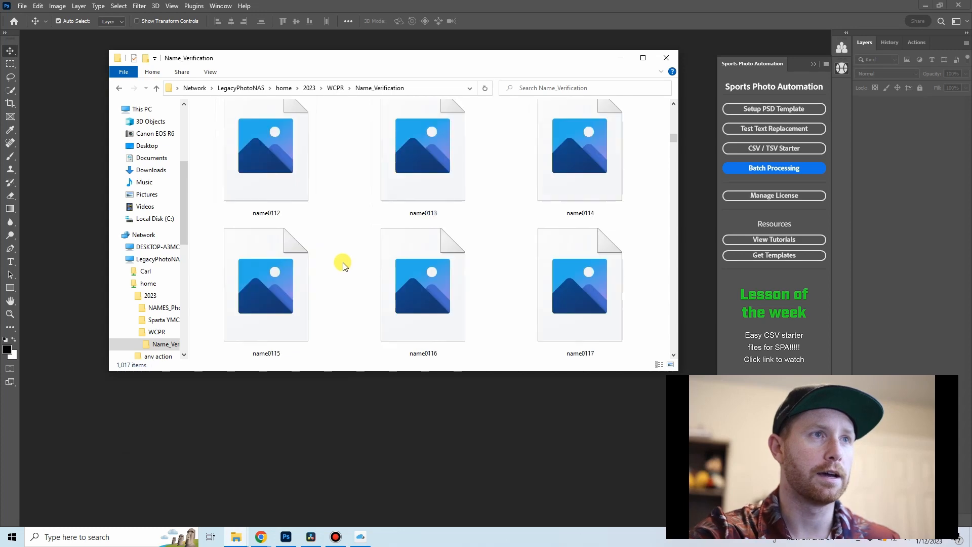
{"action": "scroll", "coordinate": [342, 265], "scroll_direction": "down", "scroll_amount": 20}
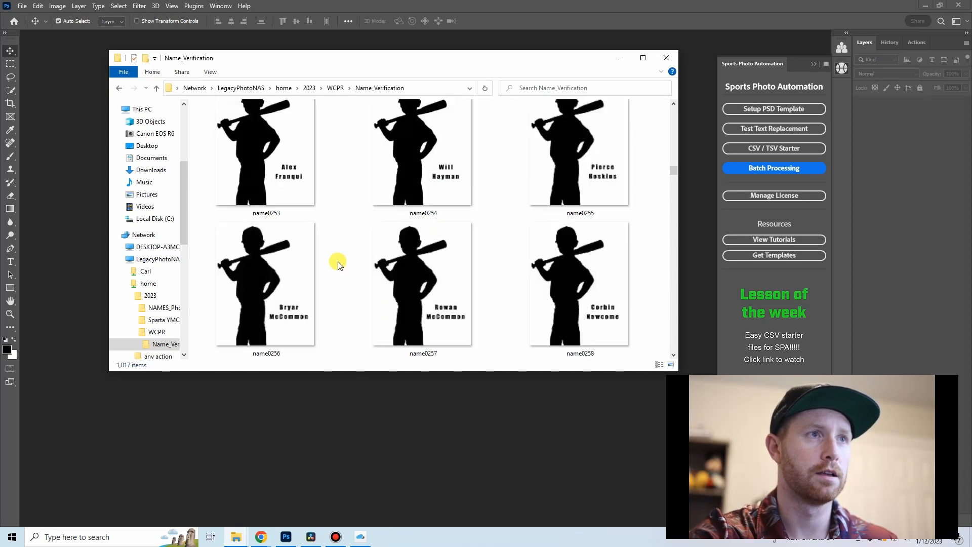
{"action": "scroll", "coordinate": [338, 265], "scroll_direction": "down", "scroll_amount": 20}
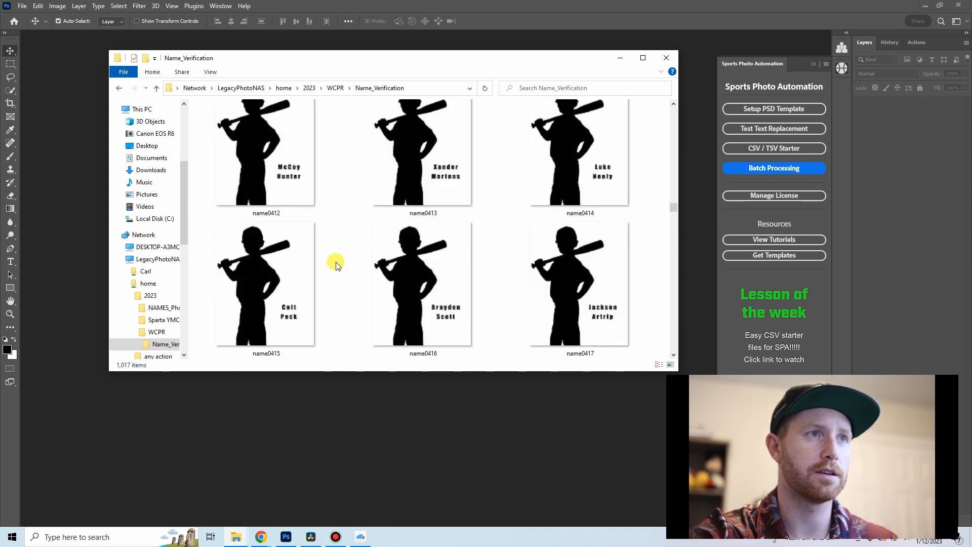
{"action": "left_click_drag", "start_coordinate": [673, 215], "coordinate": [648, 369]}
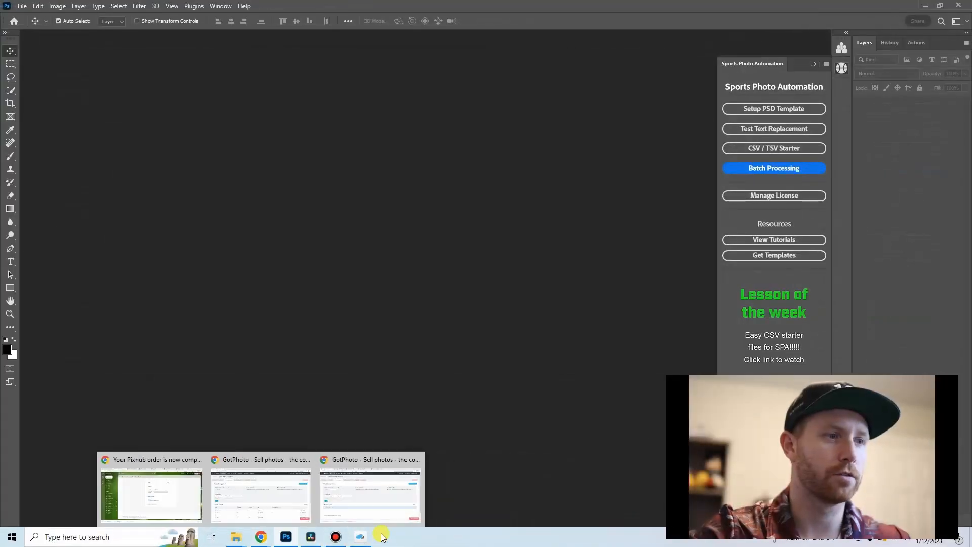
Step: Switch to EasyUpload and add the Name_Verification folder from 2023 > WCPR to the WCPR Winter Basketball job's upload list
{"action": "left_click", "coordinate": [366, 536]}
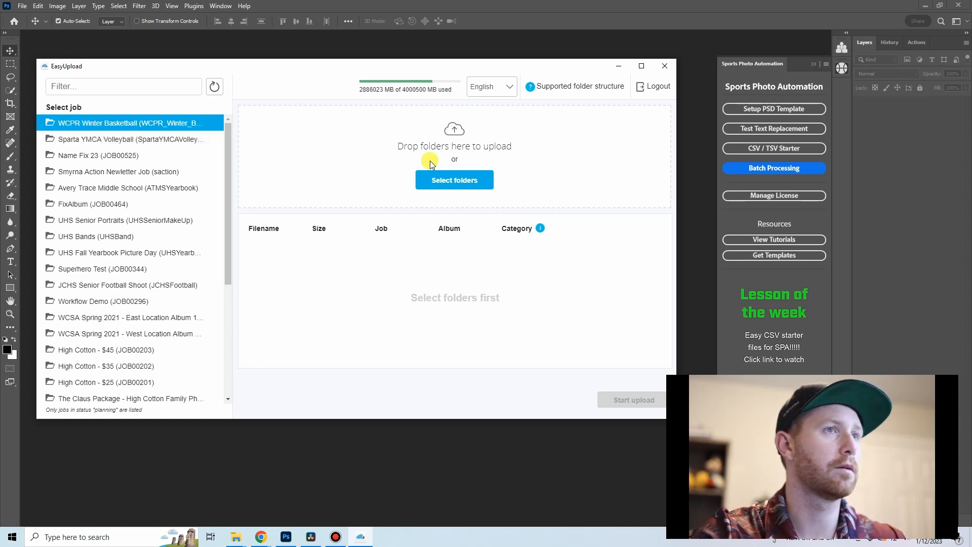
{"action": "left_click", "coordinate": [455, 181]}
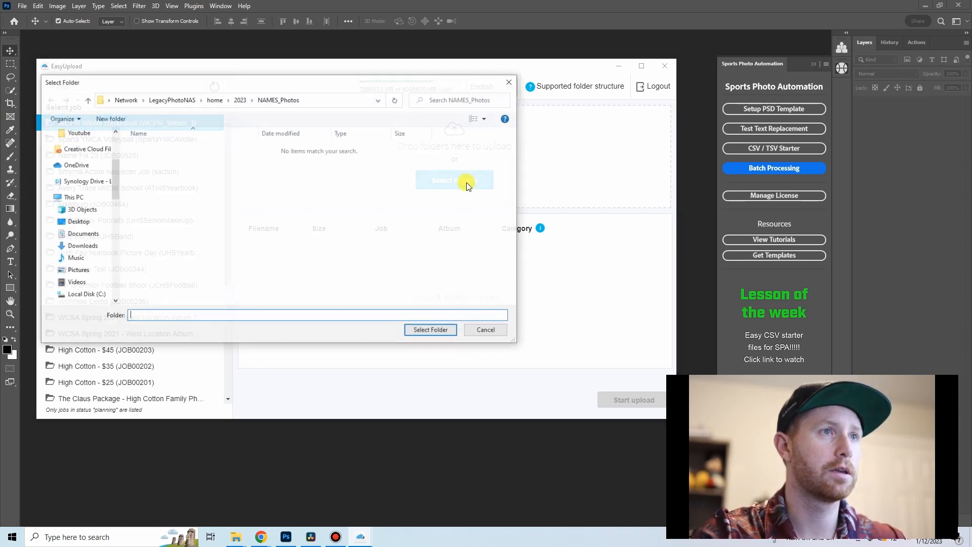
{"action": "left_click", "coordinate": [239, 100]}
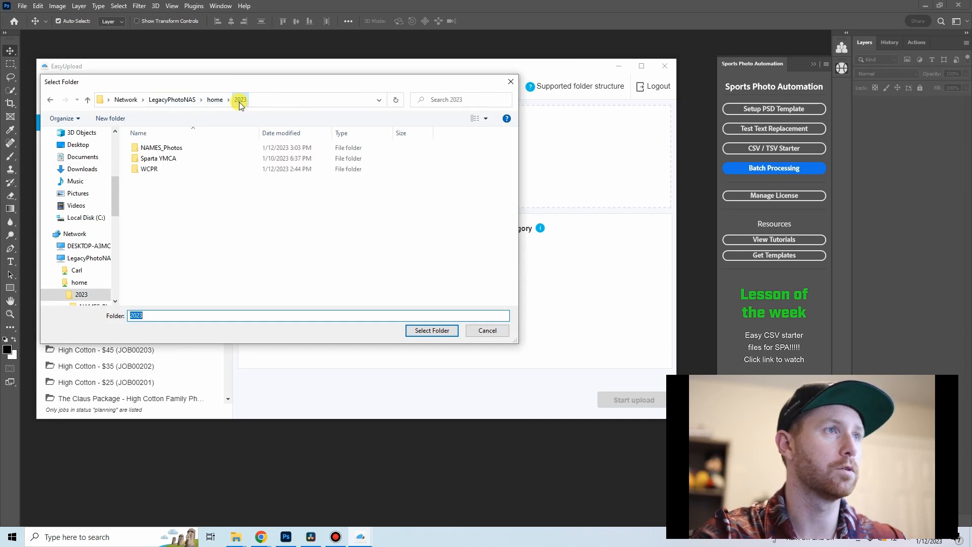
{"action": "left_click", "coordinate": [178, 170]}
{"action": "double_click", "coordinate": [178, 170]}
{"action": "left_click", "coordinate": [183, 146]}
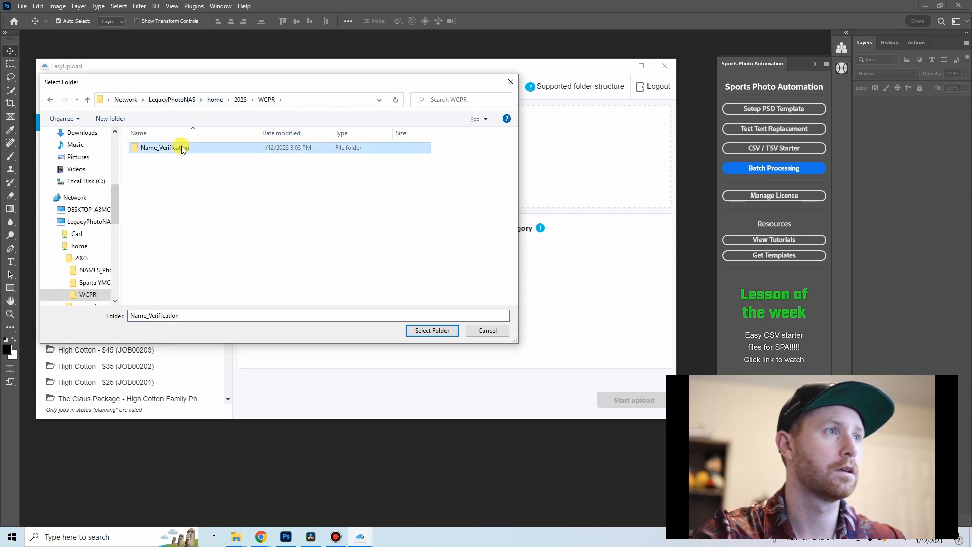
{"action": "double_click", "coordinate": [184, 146]}
{"action": "left_click", "coordinate": [426, 336]}
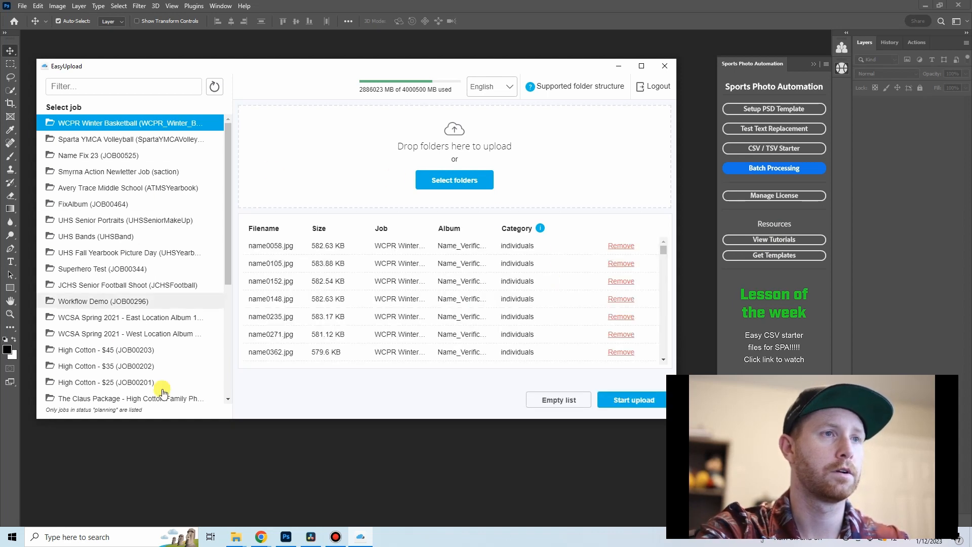
Step: Upload the listed images to the WCPR Winter Basketball job, hide the finished uploads, and minimize the EasyUpload and File Explorer windows
{"action": "left_click", "coordinate": [628, 399]}
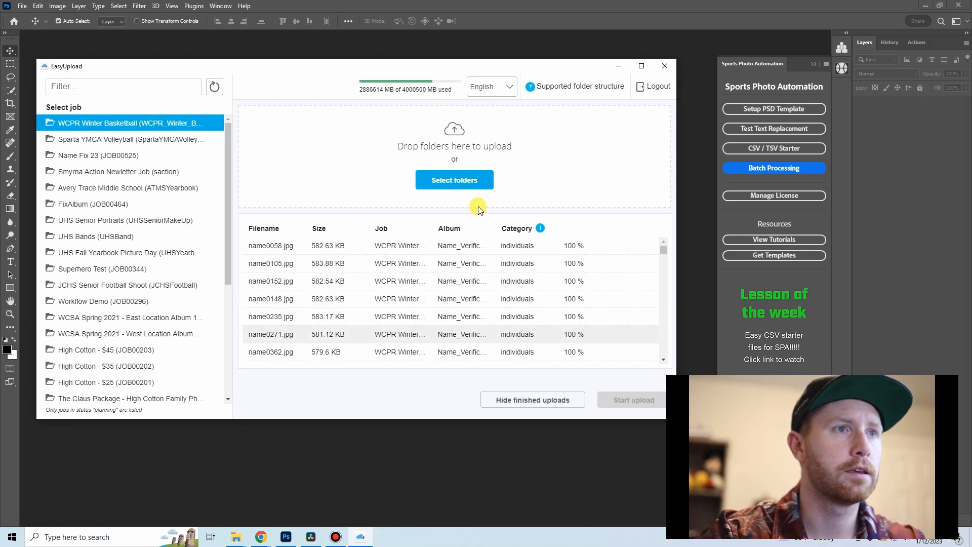
{"action": "left_click", "coordinate": [525, 400]}
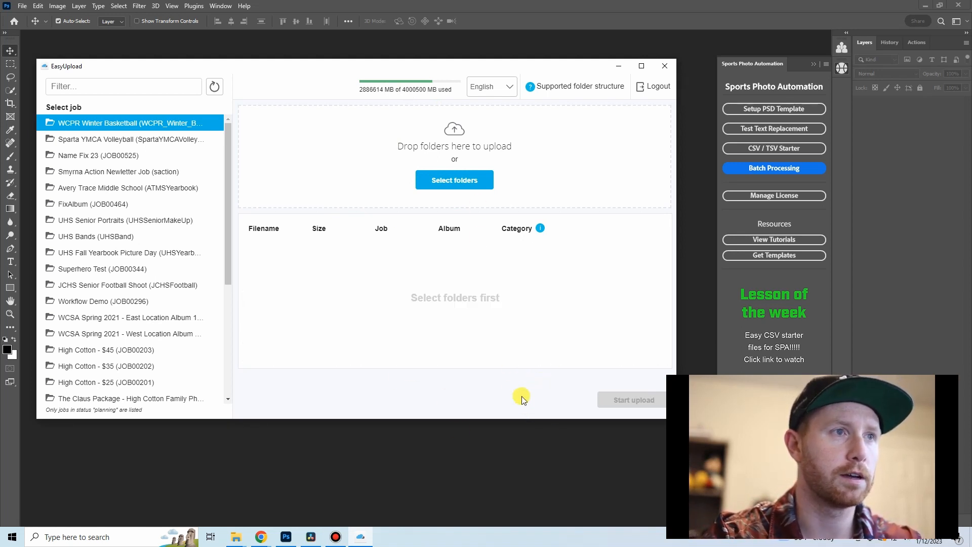
{"action": "left_click", "coordinate": [618, 66]}
{"action": "left_click", "coordinate": [626, 44]}
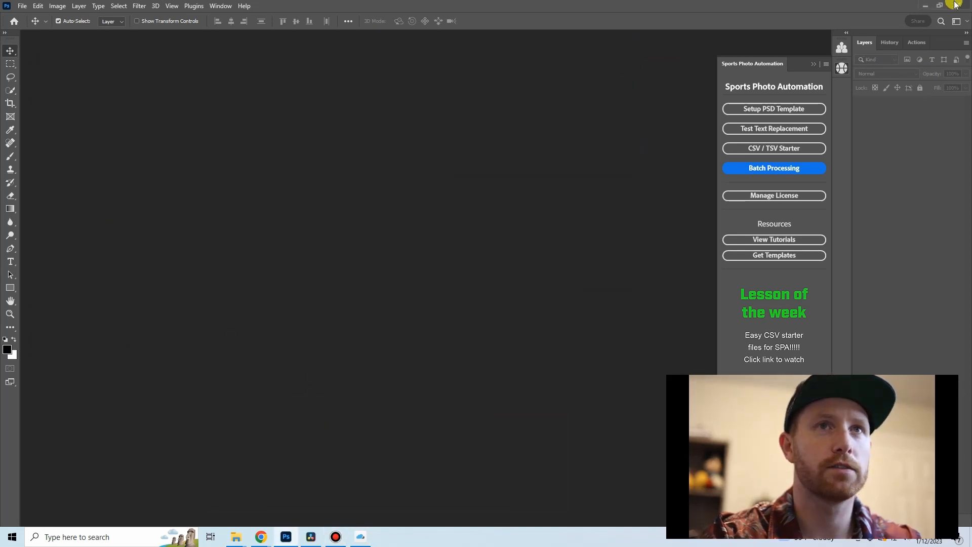
Step: Switch to GotPhoto in Chrome, reload the WCPR Winter Basketball job's Photo Management page, and open the Name_Verification album
{"action": "mouse_move", "coordinate": [260, 537]}
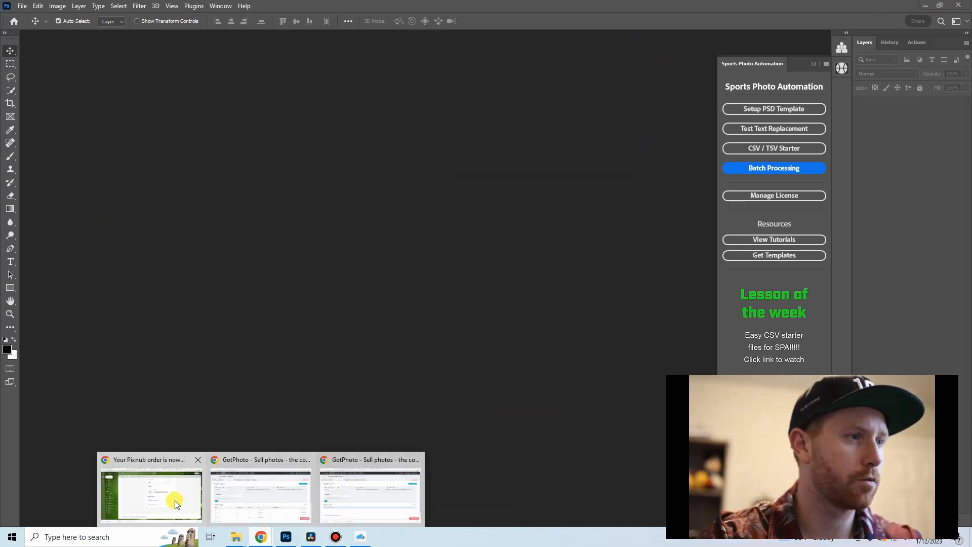
{"action": "left_click", "coordinate": [274, 503]}
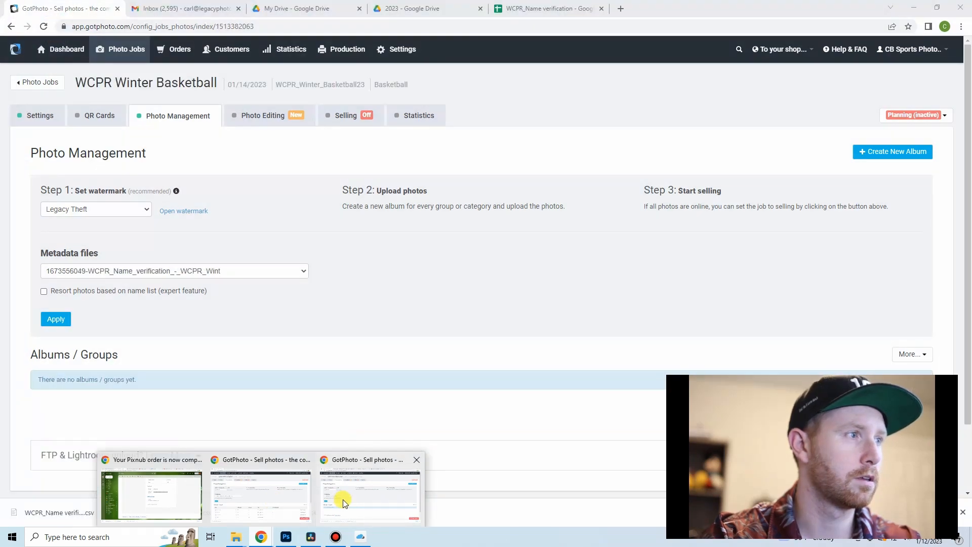
{"action": "left_click", "coordinate": [342, 499]}
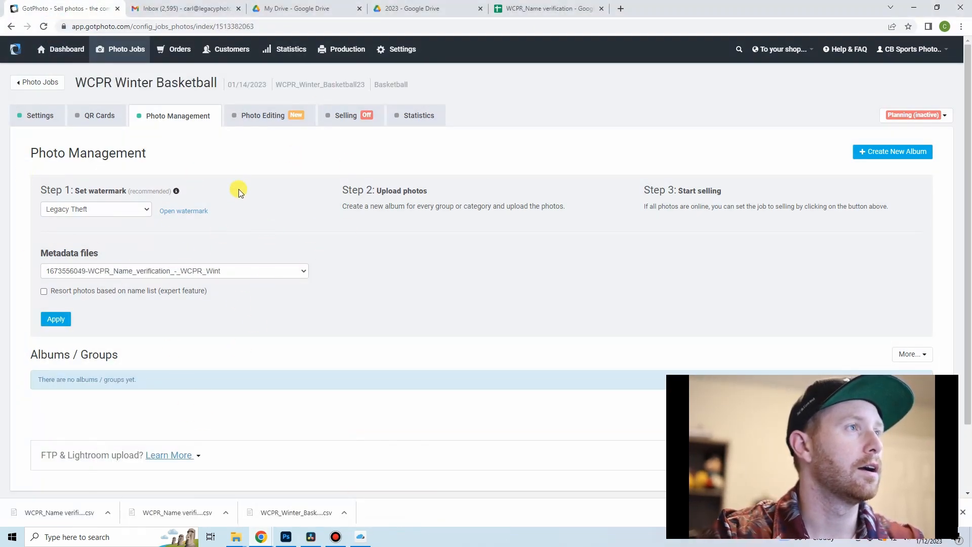
{"action": "scroll", "coordinate": [231, 198], "scroll_direction": "down", "scroll_amount": 2}
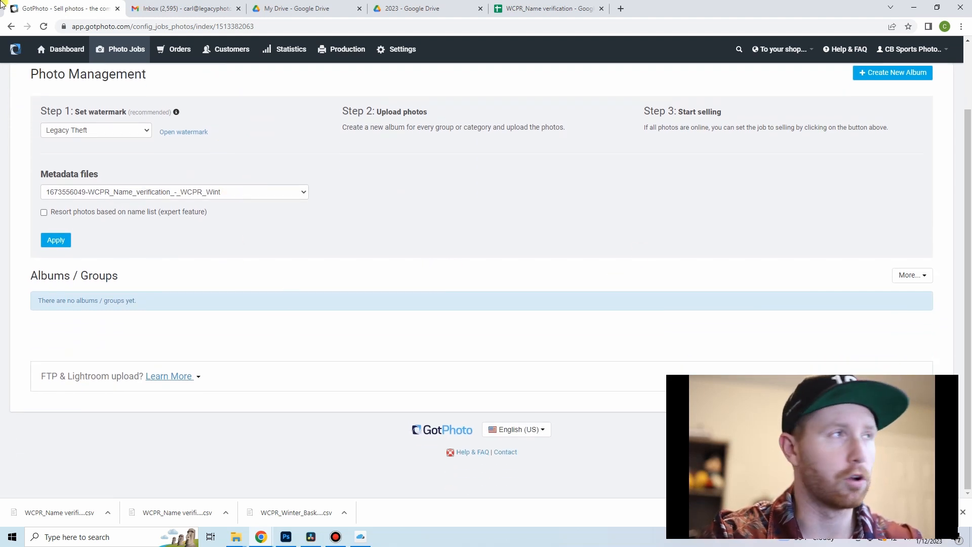
{"action": "left_click", "coordinate": [43, 27]}
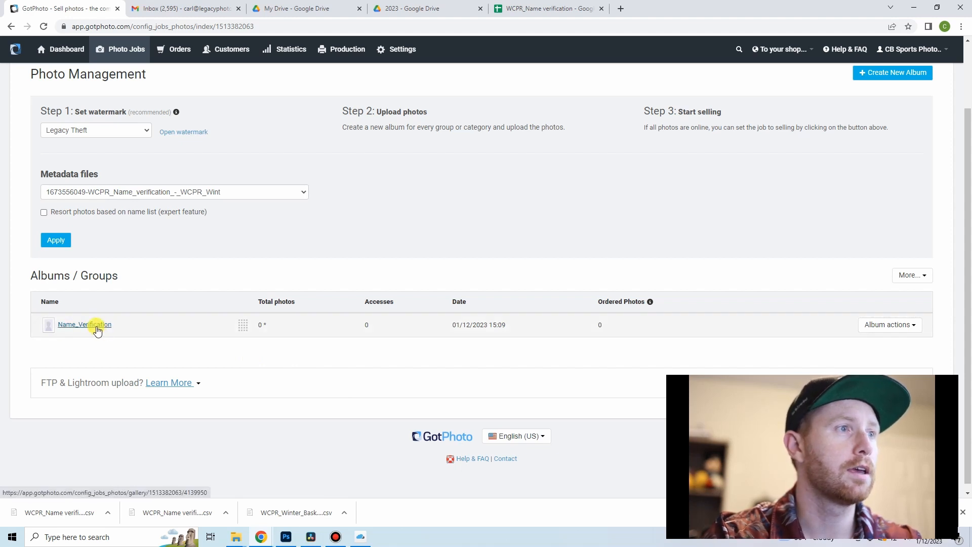
{"action": "left_click", "coordinate": [98, 327]}
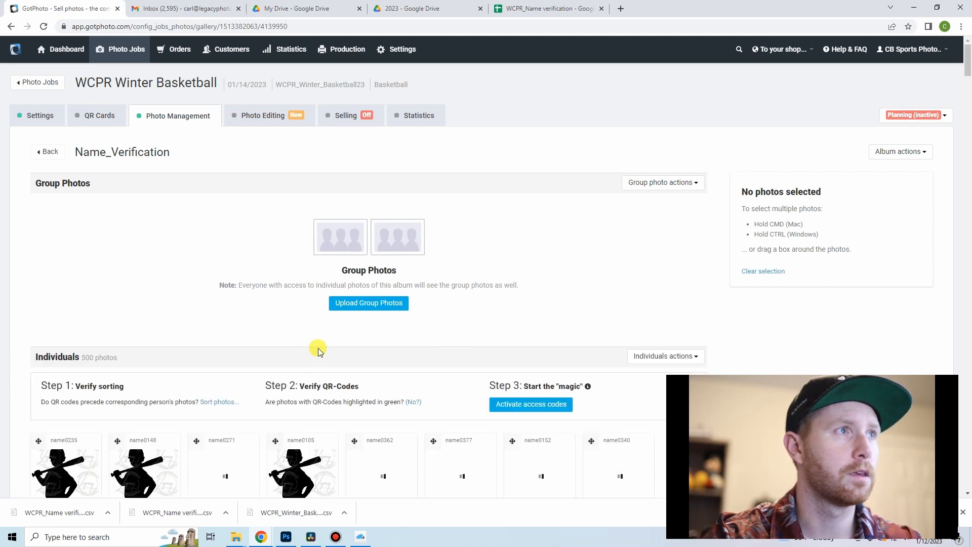
Step: Look through the individual photos in the Name_Verification album, checking the silhouettes' names and file names
{"action": "scroll", "coordinate": [203, 312], "scroll_direction": "down", "scroll_amount": 3}
{"action": "scroll", "coordinate": [207, 309], "scroll_direction": "down", "scroll_amount": 2}
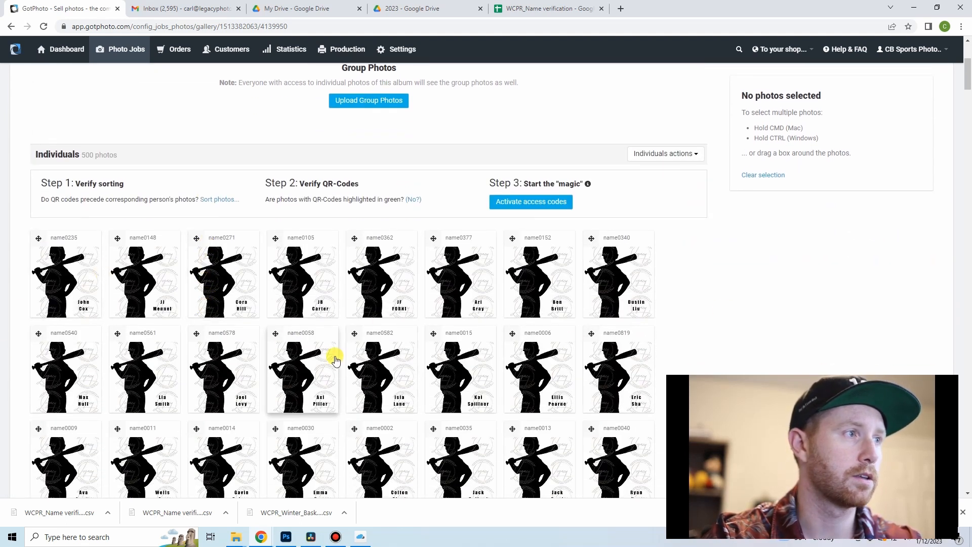
{"action": "scroll", "coordinate": [223, 308], "scroll_direction": "down", "scroll_amount": 15}
{"action": "scroll", "coordinate": [223, 306], "scroll_direction": "down", "scroll_amount": 20}
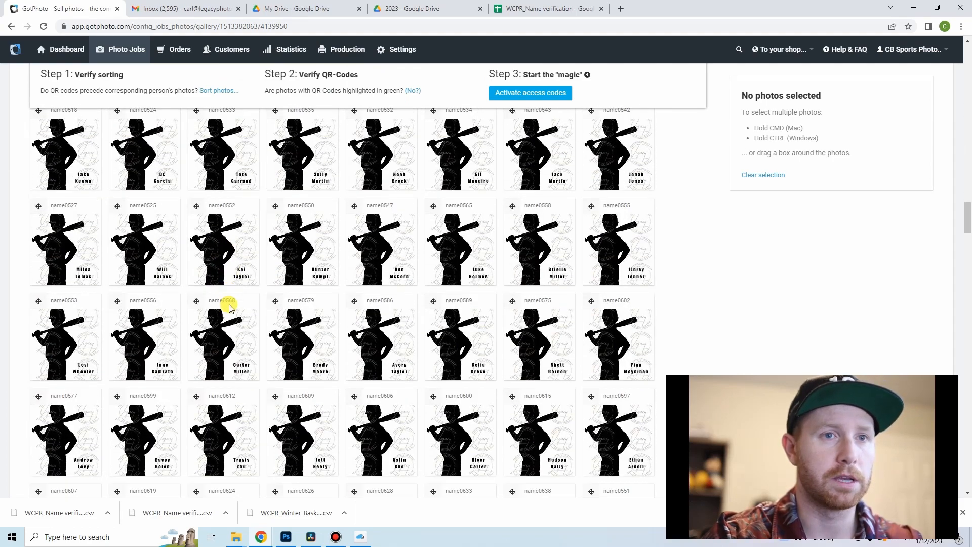
{"action": "scroll", "coordinate": [244, 306], "scroll_direction": "down", "scroll_amount": 10}
{"action": "scroll", "coordinate": [242, 283], "scroll_direction": "up", "scroll_amount": 20}
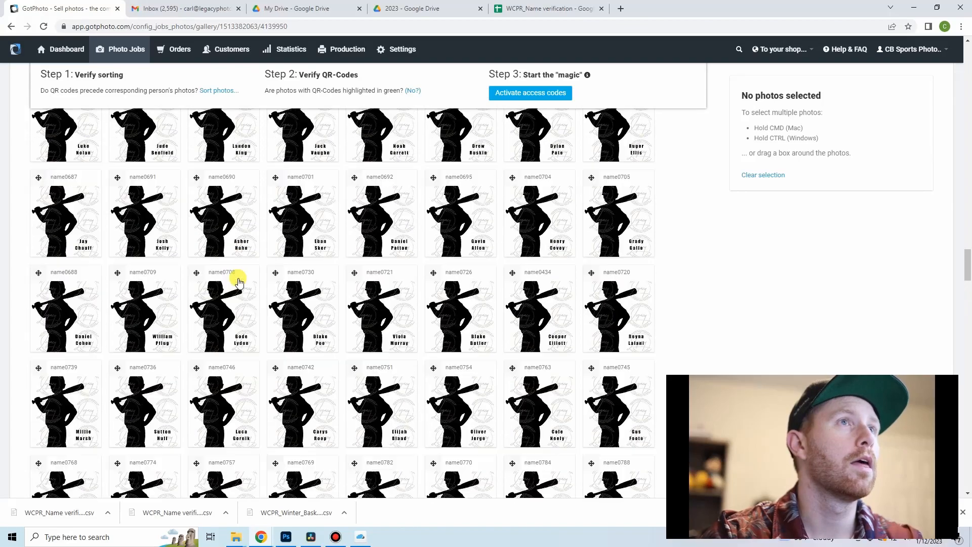
Step: Check the SPA and Photo columns in the WCPR_Name verification spreadsheet, and return to the albums list in GotPhoto's Photo Management
{"action": "left_click", "coordinate": [549, 6]}
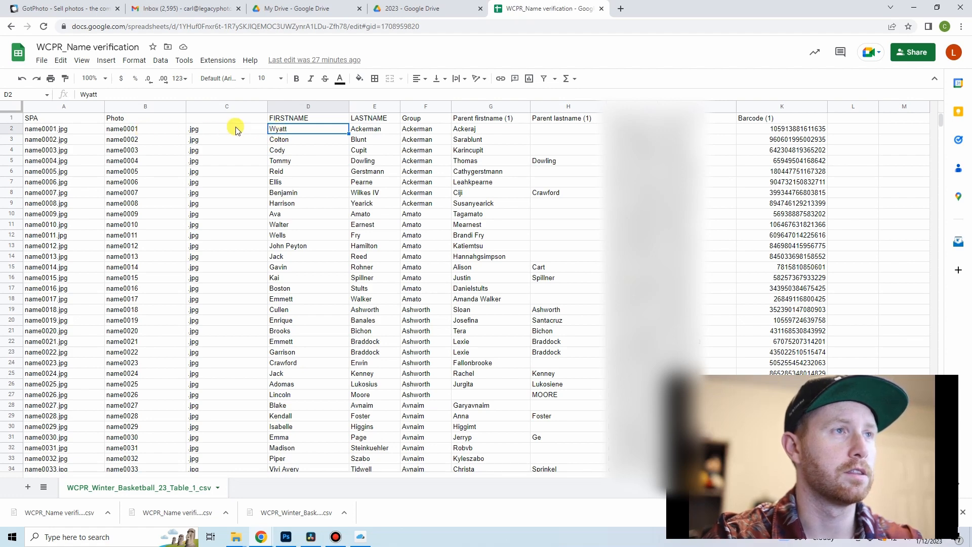
{"action": "left_click", "coordinate": [448, 8]}
{"action": "left_click", "coordinate": [328, 4]}
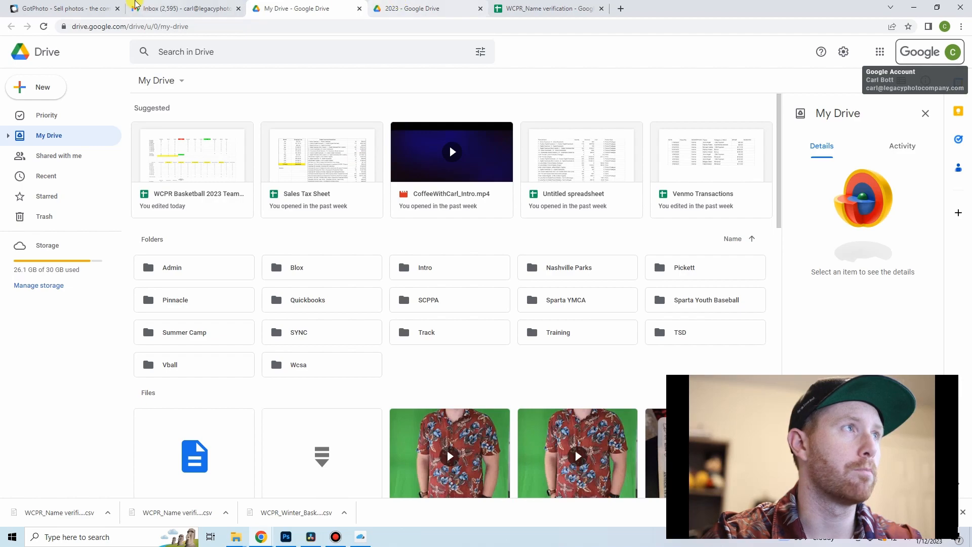
{"action": "left_click", "coordinate": [66, 8]}
{"action": "scroll", "coordinate": [191, 288], "scroll_direction": "up", "scroll_amount": 6}
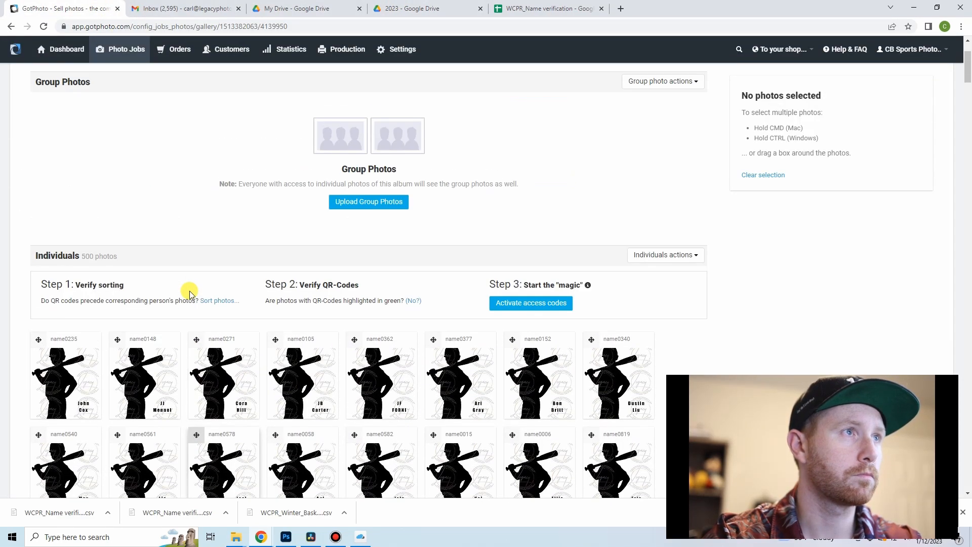
{"action": "left_click", "coordinate": [207, 123]}
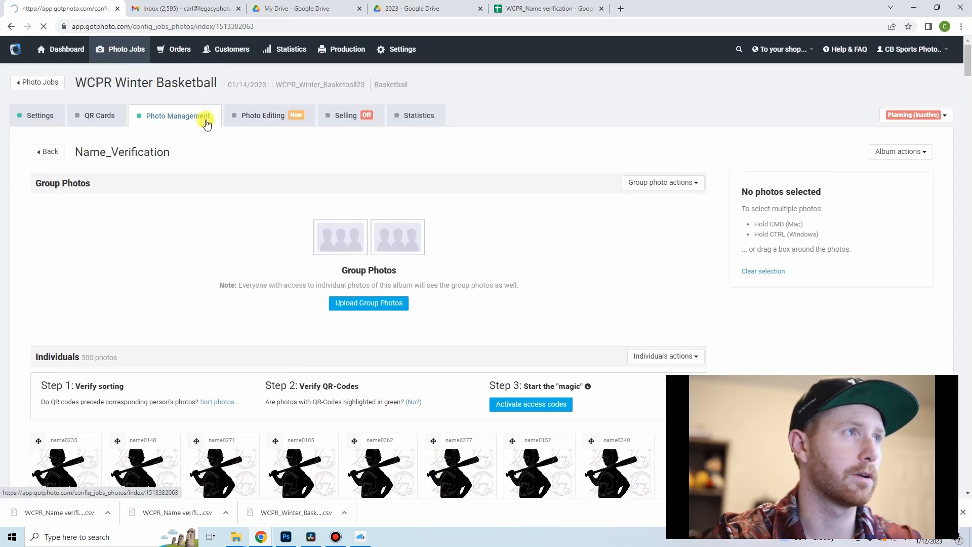
{"action": "scroll", "coordinate": [493, 195], "scroll_direction": "down", "scroll_amount": 2}
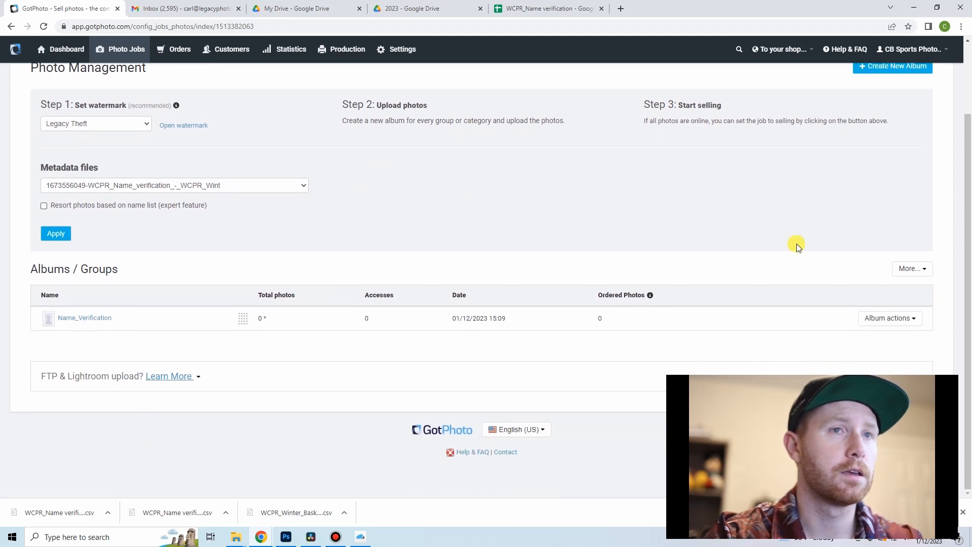
{"action": "left_click", "coordinate": [910, 268]}
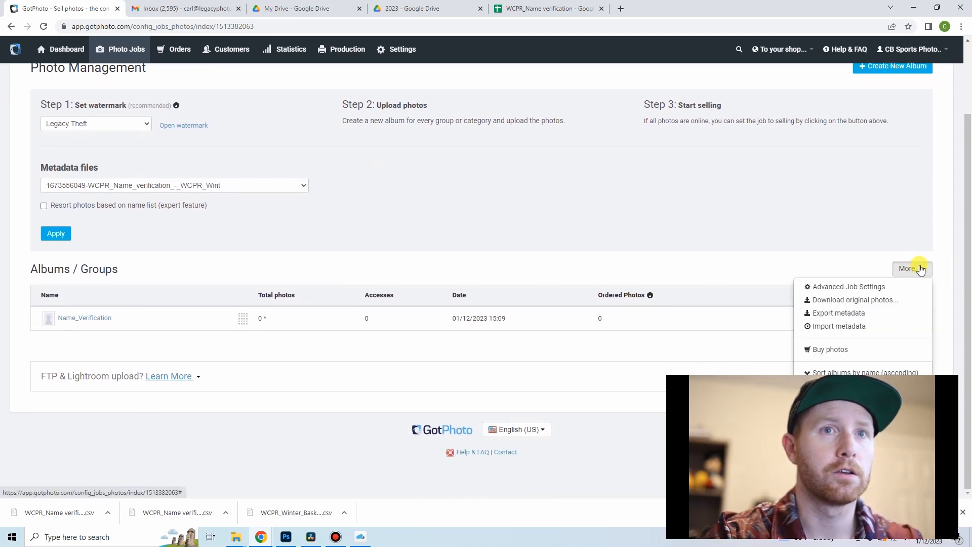
{"action": "left_click", "coordinate": [852, 328]}
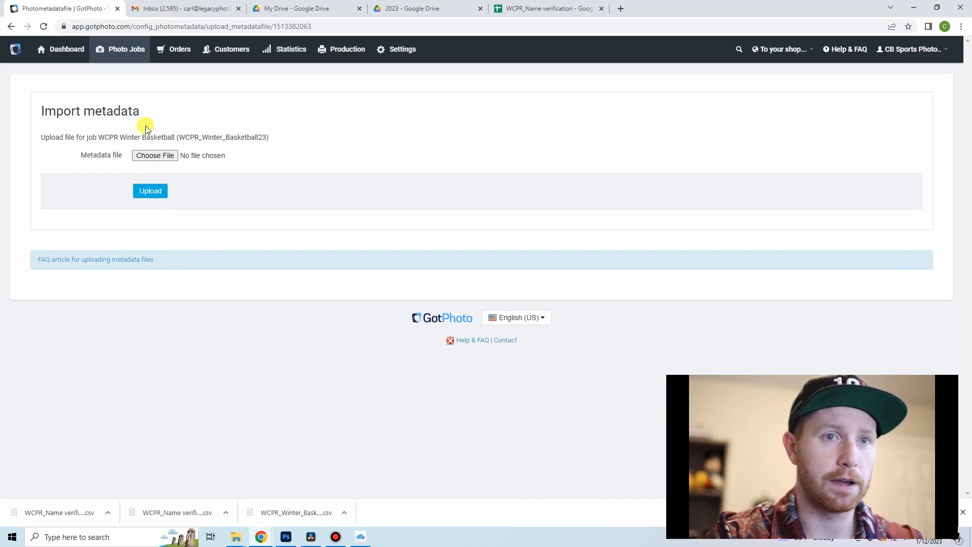
{"action": "left_click", "coordinate": [148, 156]}
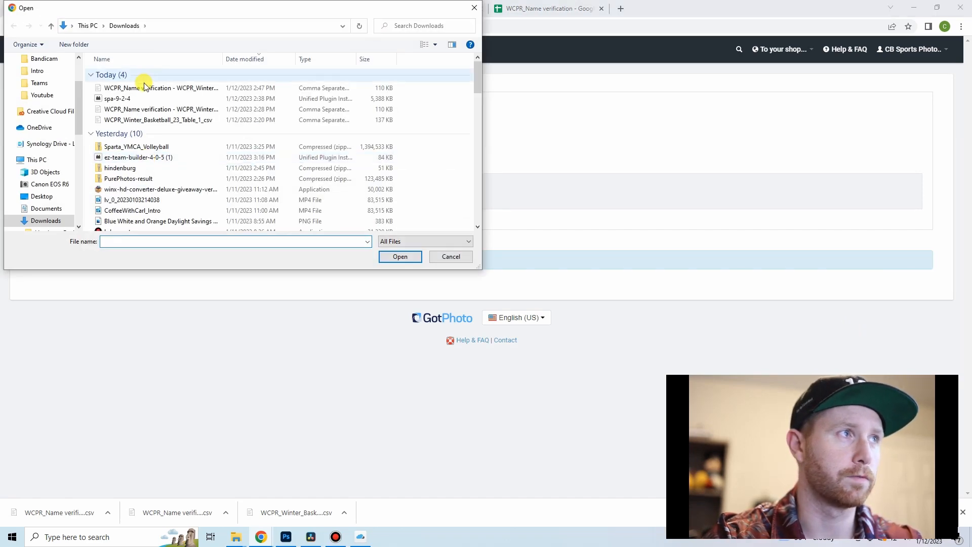
{"action": "left_click", "coordinate": [450, 257]}
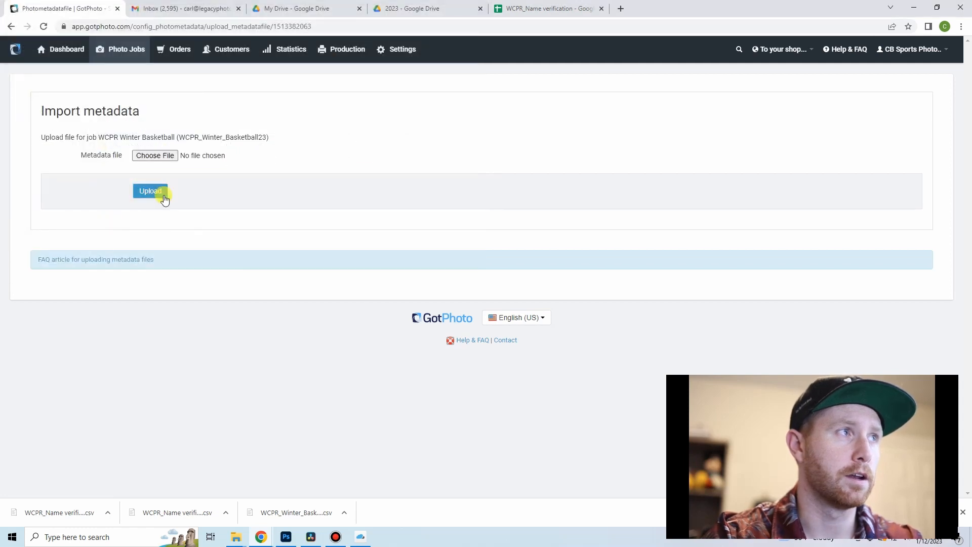
{"action": "left_click", "coordinate": [11, 26]}
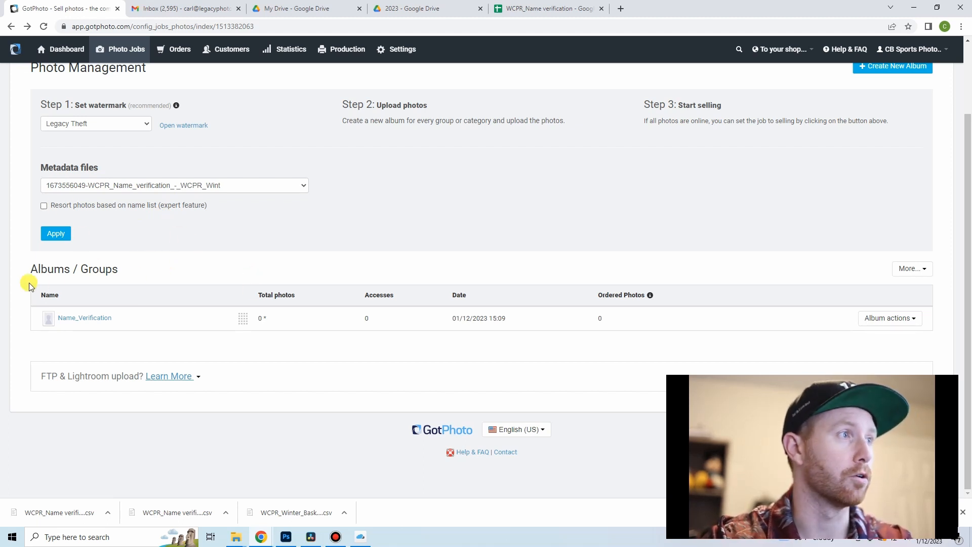
Step: Apply the selected WCPR_Name_verification metadata file to the WCPR Winter Basketball job's photos
{"action": "left_click", "coordinate": [57, 234]}
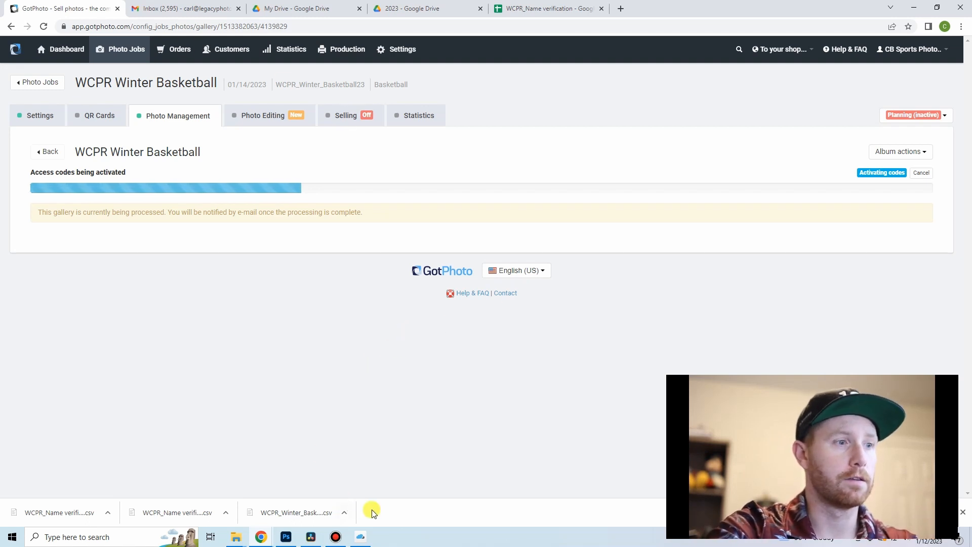
Step: Switch to the other GotPhoto window and check the access codes, names and photos of the individuals in the Name_Verification album
{"action": "mouse_move", "coordinate": [266, 540]}
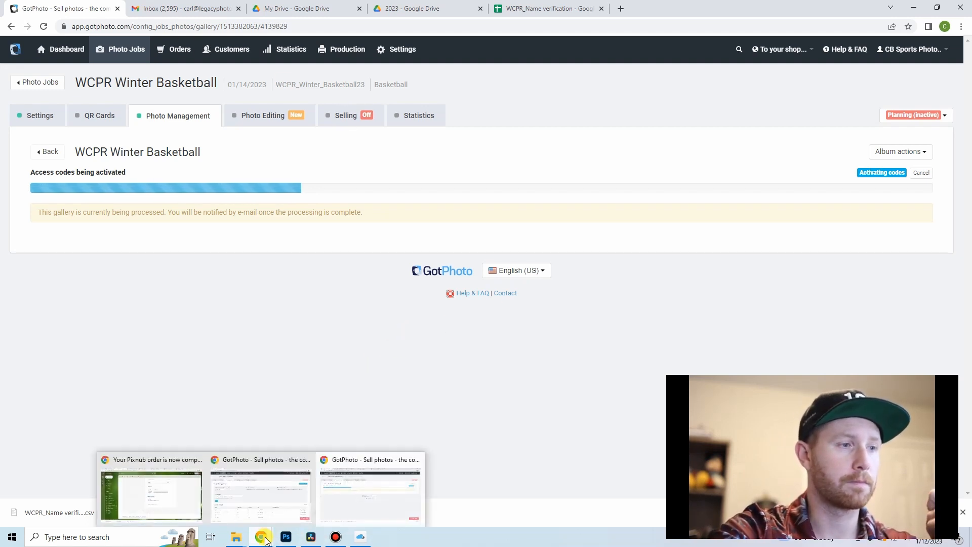
{"action": "left_click", "coordinate": [260, 494]}
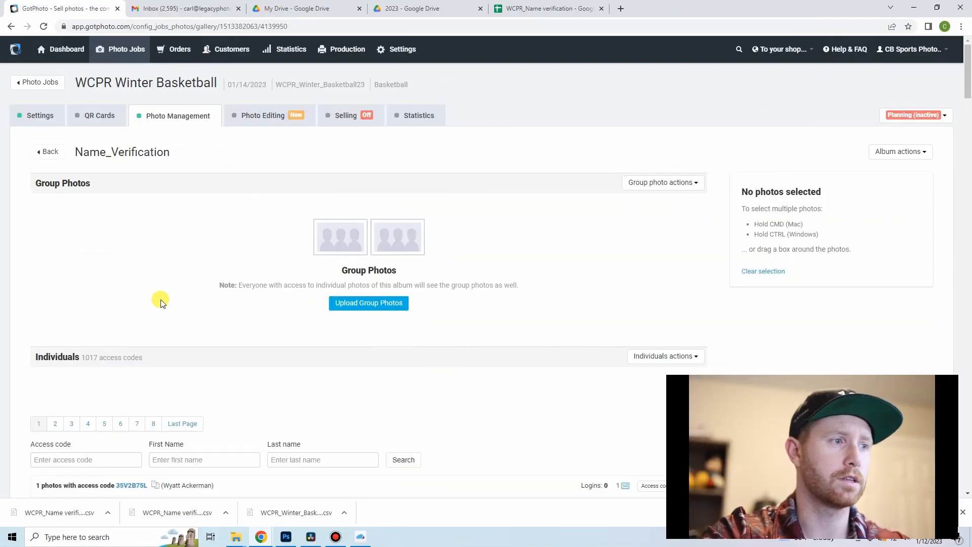
{"action": "scroll", "coordinate": [144, 299], "scroll_direction": "down", "scroll_amount": 4}
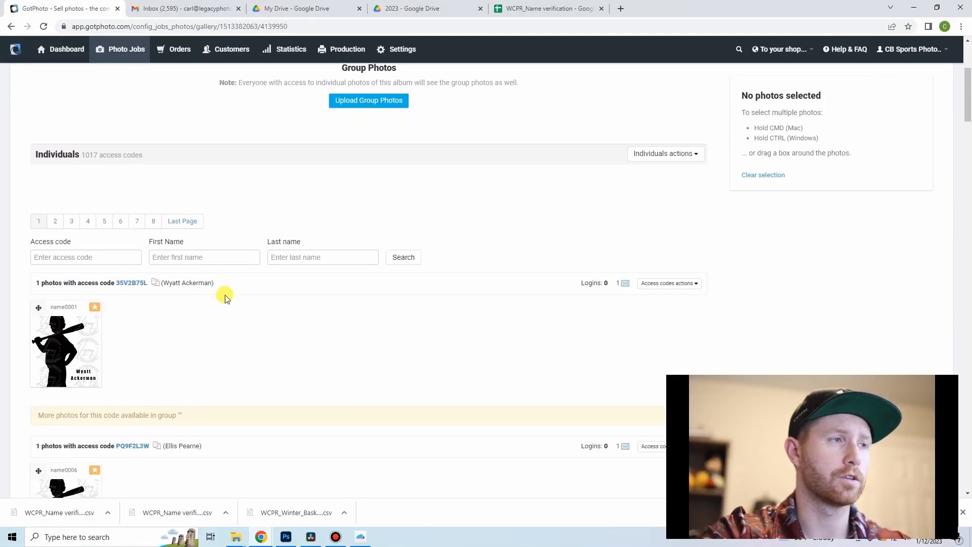
{"action": "scroll", "coordinate": [225, 299], "scroll_direction": "down", "scroll_amount": 8}
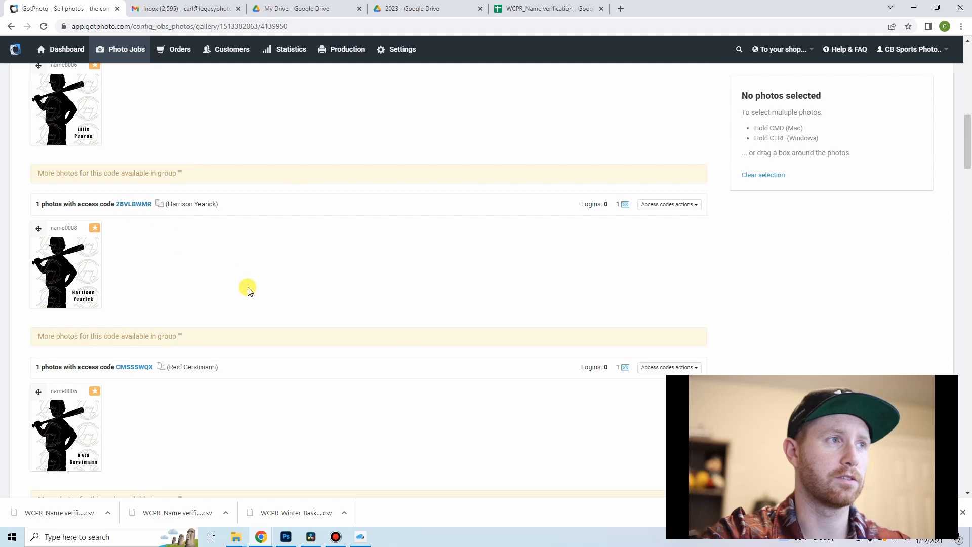
{"action": "scroll", "coordinate": [248, 291], "scroll_direction": "up", "scroll_amount": 12}
Step: Set the WCPR Winter Basketball job's communication profile to "No marketing emails/SMS" and save the job settings
{"action": "left_click", "coordinate": [39, 116]}
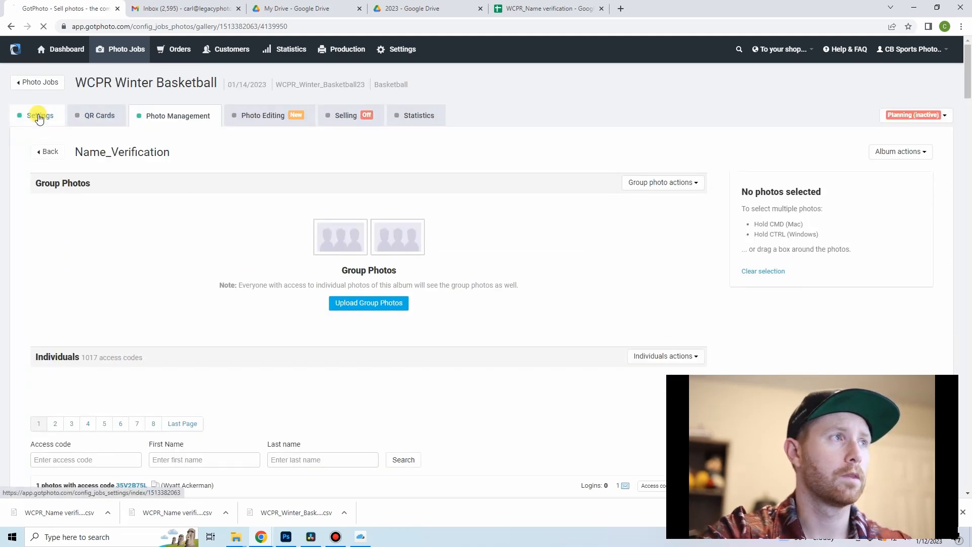
{"action": "scroll", "coordinate": [172, 324], "scroll_direction": "down", "scroll_amount": 8}
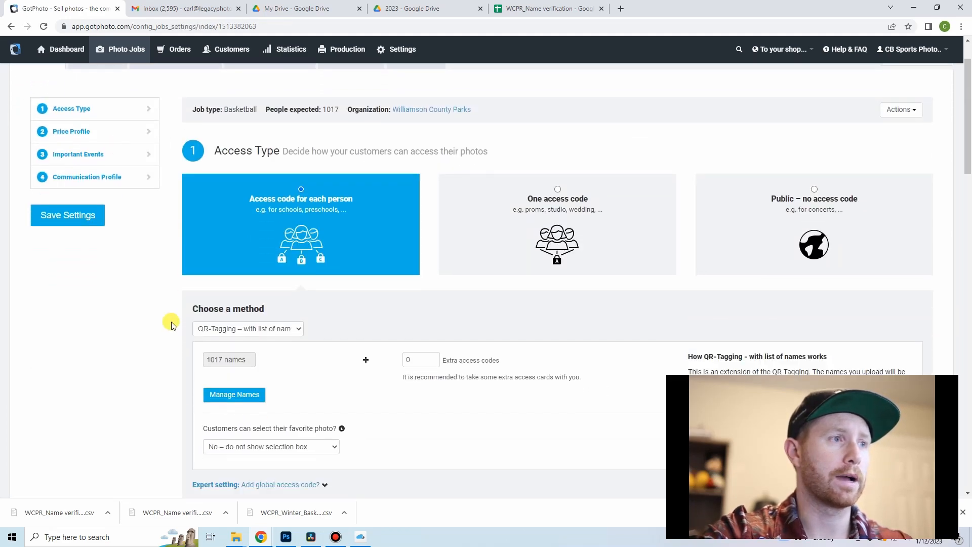
{"action": "scroll", "coordinate": [167, 324], "scroll_direction": "down", "scroll_amount": 16}
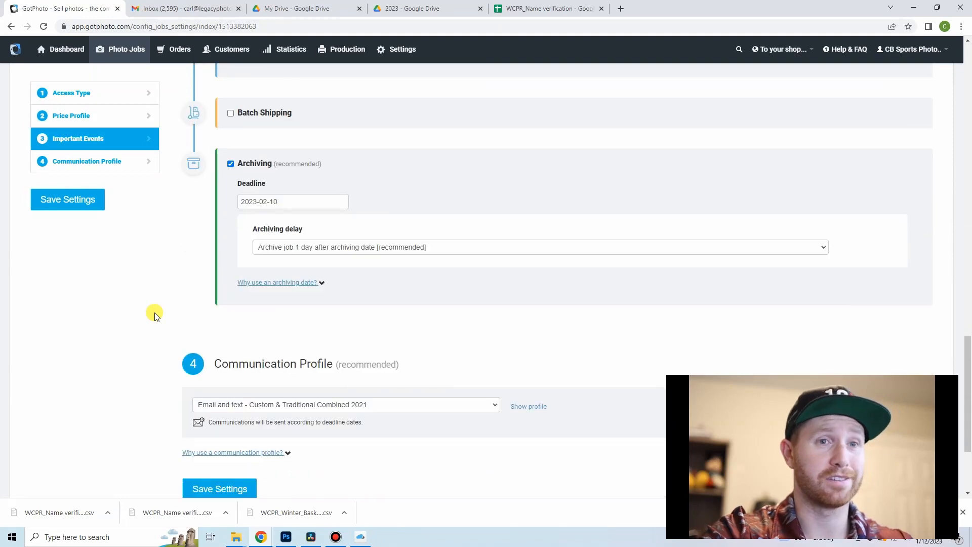
{"action": "scroll", "coordinate": [152, 314], "scroll_direction": "down", "scroll_amount": 3}
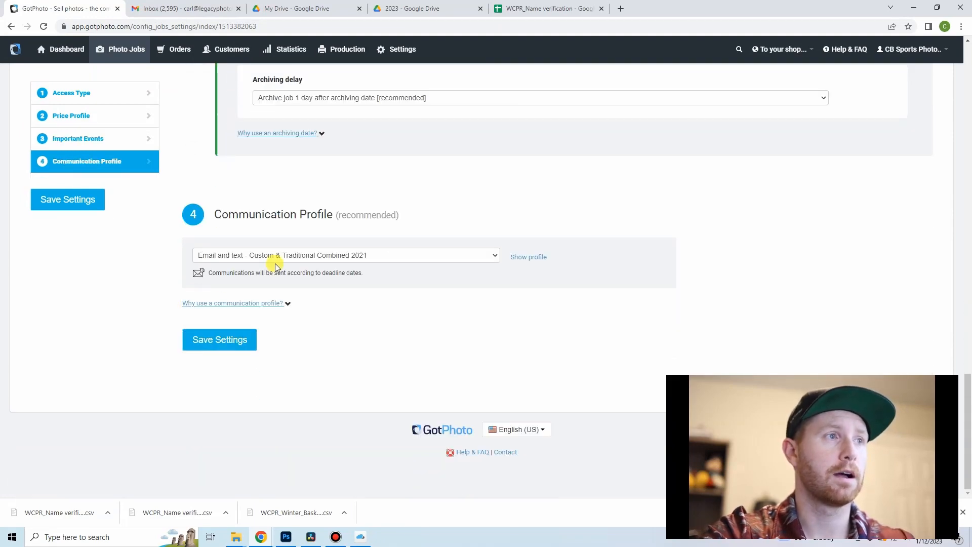
{"action": "left_click", "coordinate": [274, 255]}
{"action": "scroll", "coordinate": [231, 273], "scroll_direction": "up", "scroll_amount": 6}
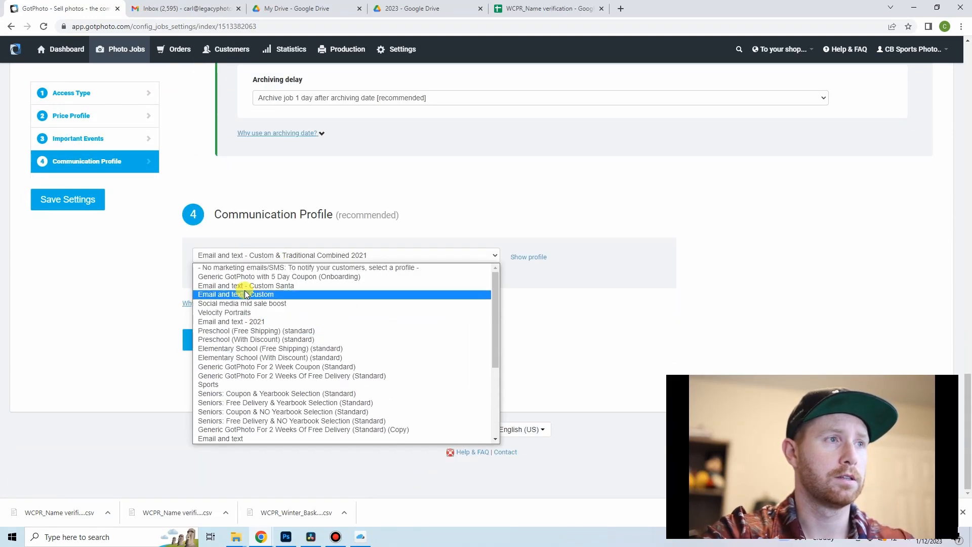
{"action": "left_click", "coordinate": [234, 269]}
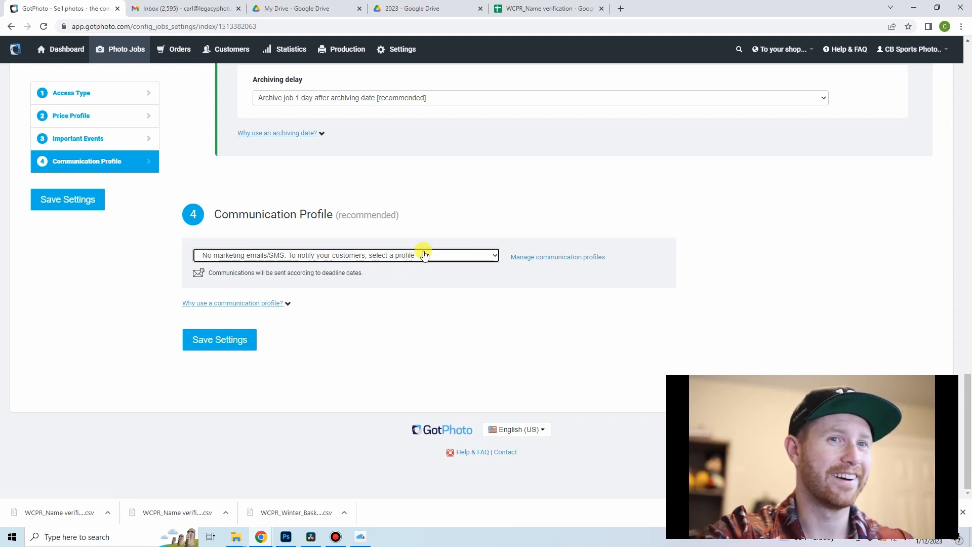
{"action": "left_click", "coordinate": [213, 338]}
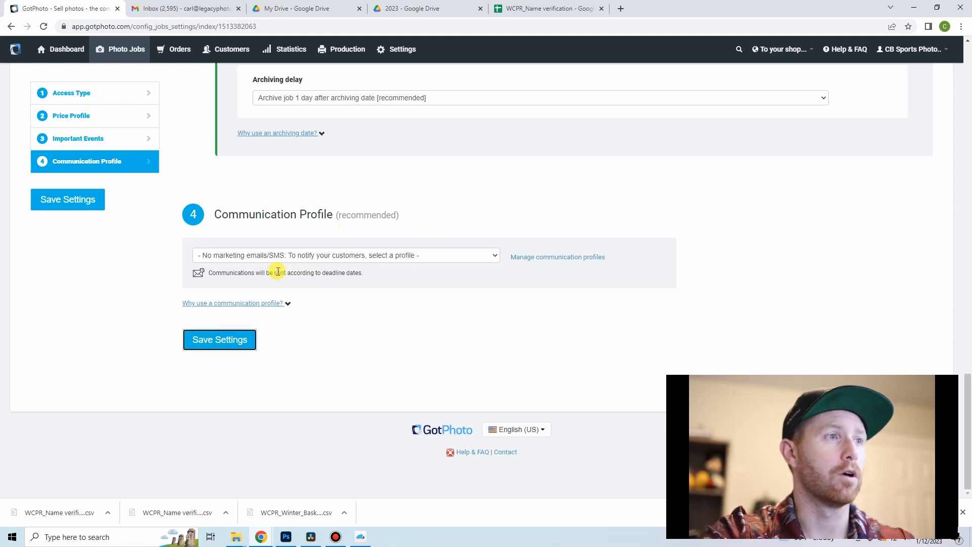
{"action": "scroll", "coordinate": [187, 326], "scroll_direction": "down", "scroll_amount": 15}
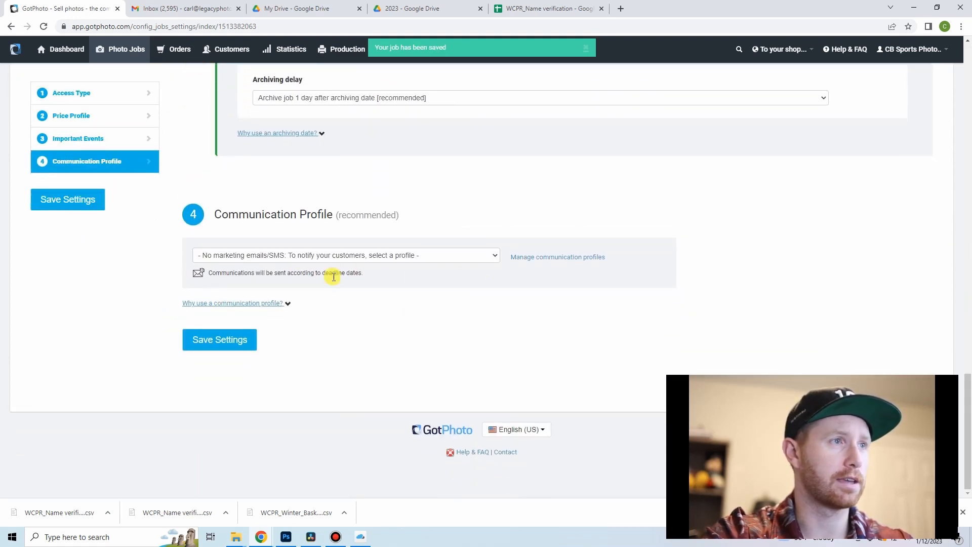
Step: Change the WCPR Winter Basketball job's status from planning to Selling
{"action": "scroll", "coordinate": [345, 296], "scroll_direction": "up", "scroll_amount": 12}
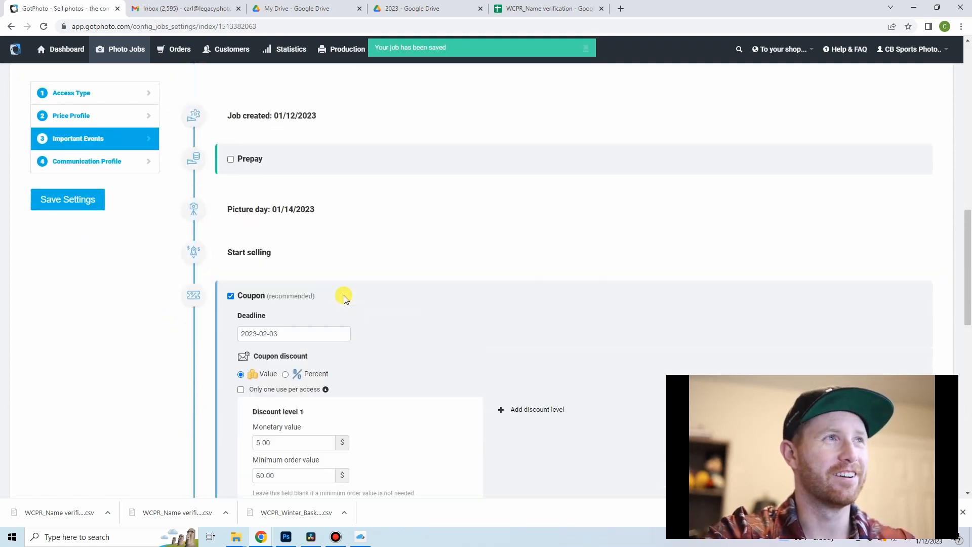
{"action": "scroll", "coordinate": [345, 296], "scroll_direction": "up", "scroll_amount": 5}
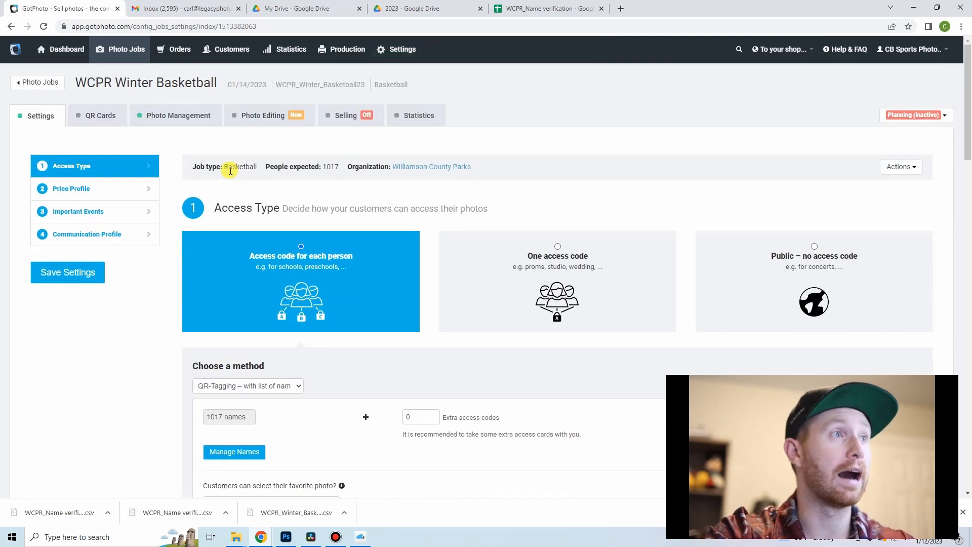
{"action": "left_click", "coordinate": [338, 115]}
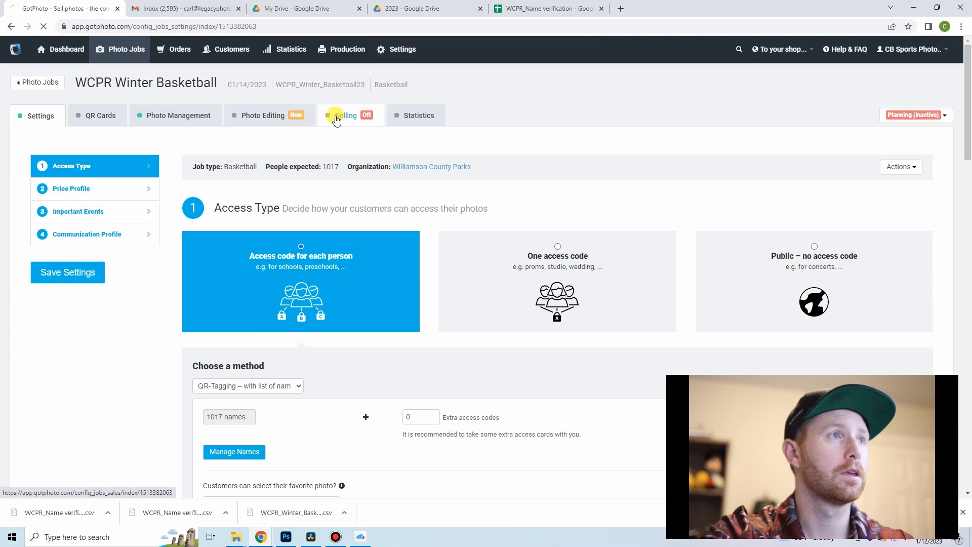
{"action": "left_click", "coordinate": [500, 255]}
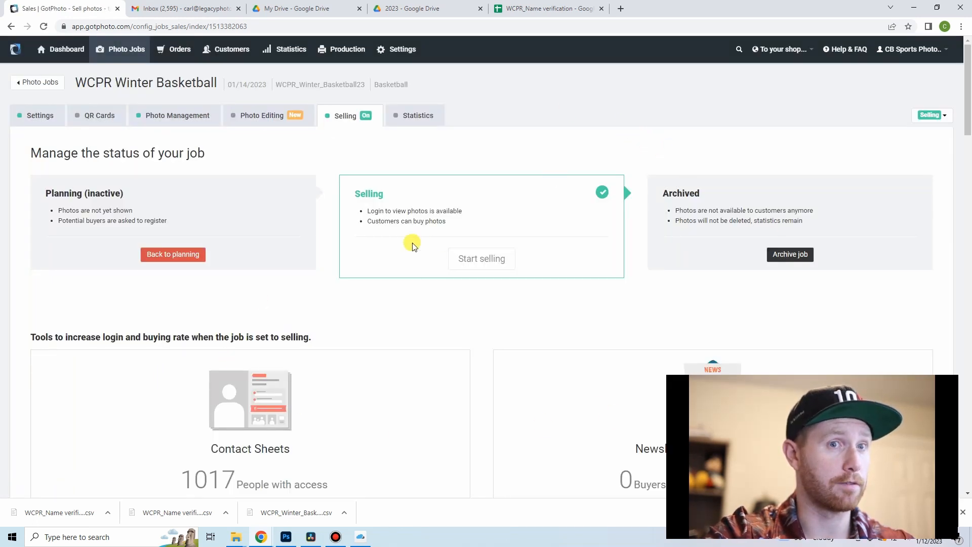
Step: Start a new newsletter campaign in the customers' newsletters area
{"action": "left_click", "coordinate": [223, 50]}
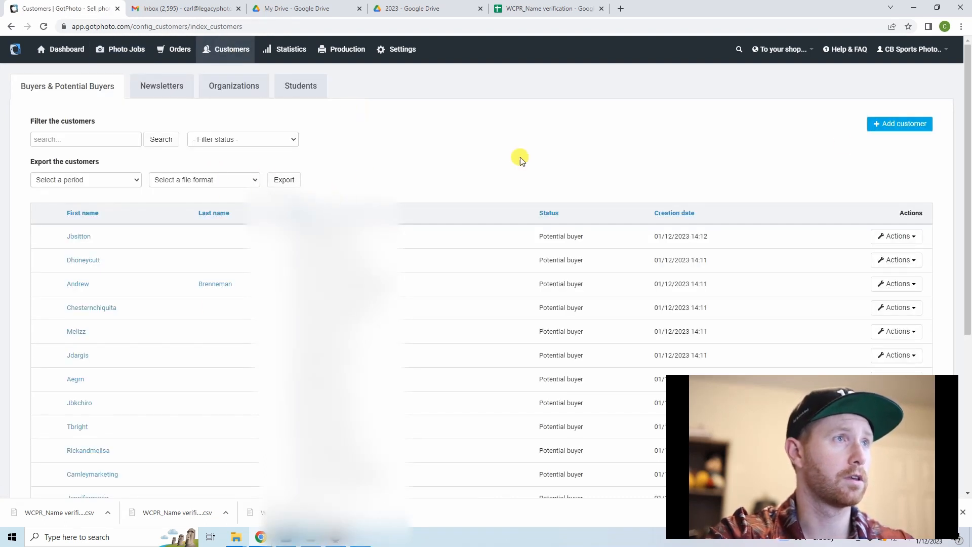
{"action": "left_click", "coordinate": [162, 86]}
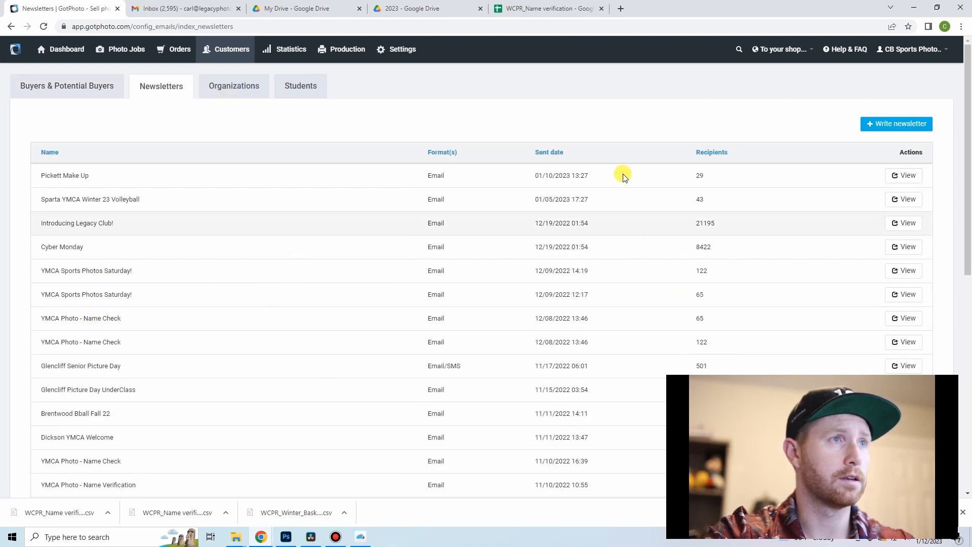
{"action": "left_click", "coordinate": [906, 126]}
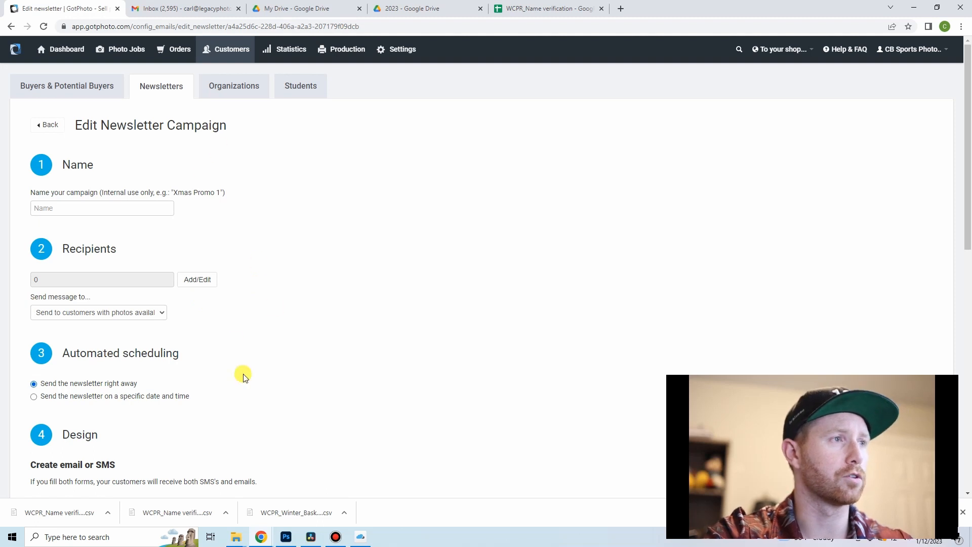
Step: Filter the newsletter recipients by the WCPR Winter Basketball job, add all filtered customers and return to the newsletter
{"action": "left_click", "coordinate": [205, 280]}
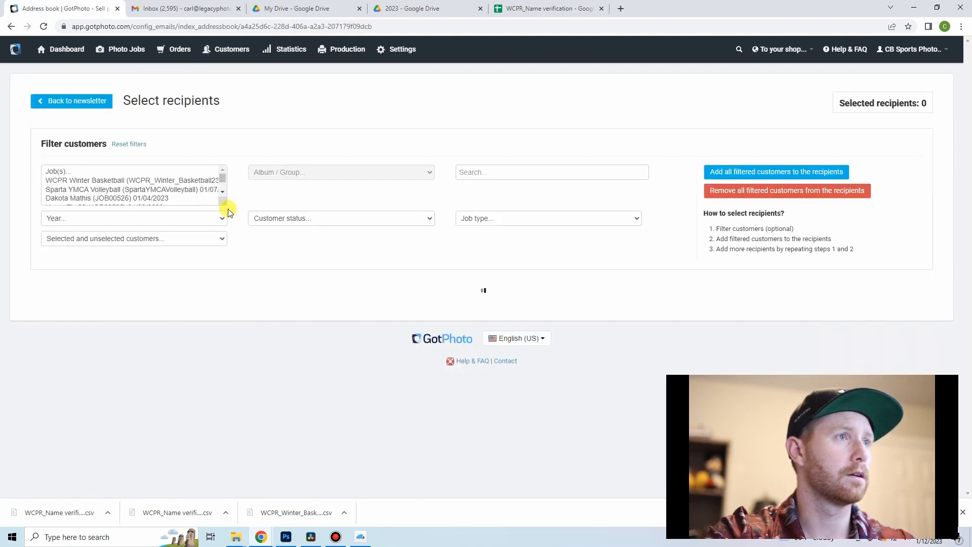
{"action": "left_click", "coordinate": [151, 180]}
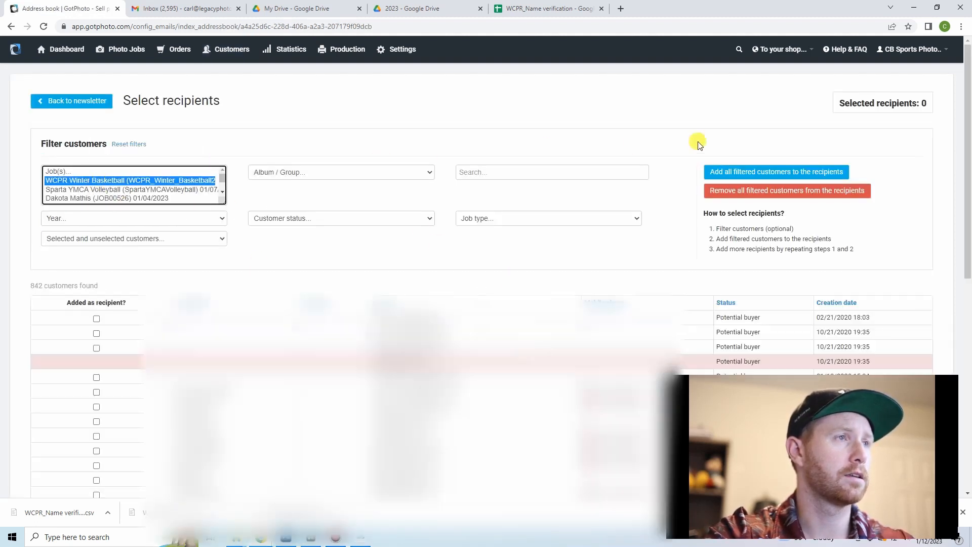
{"action": "left_click", "coordinate": [738, 169]}
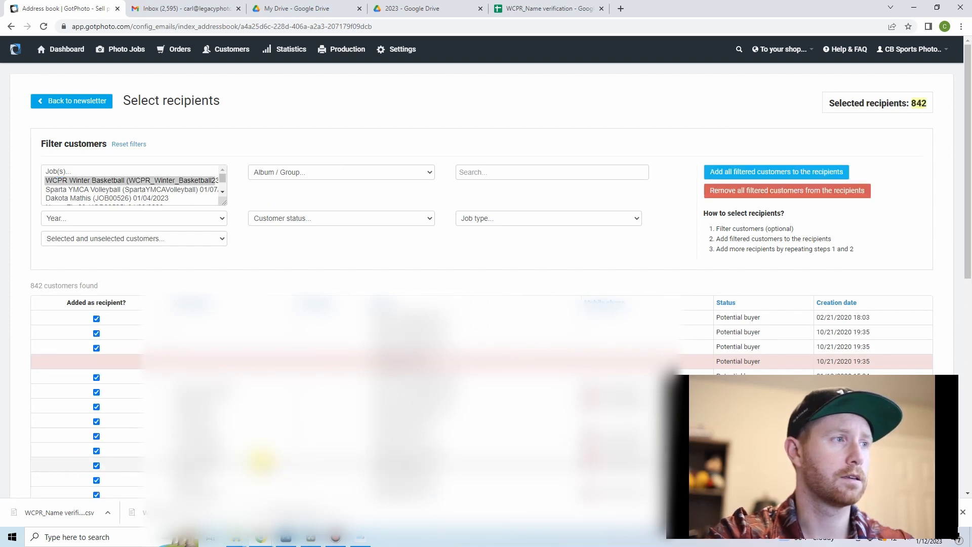
{"action": "left_click", "coordinate": [76, 102]}
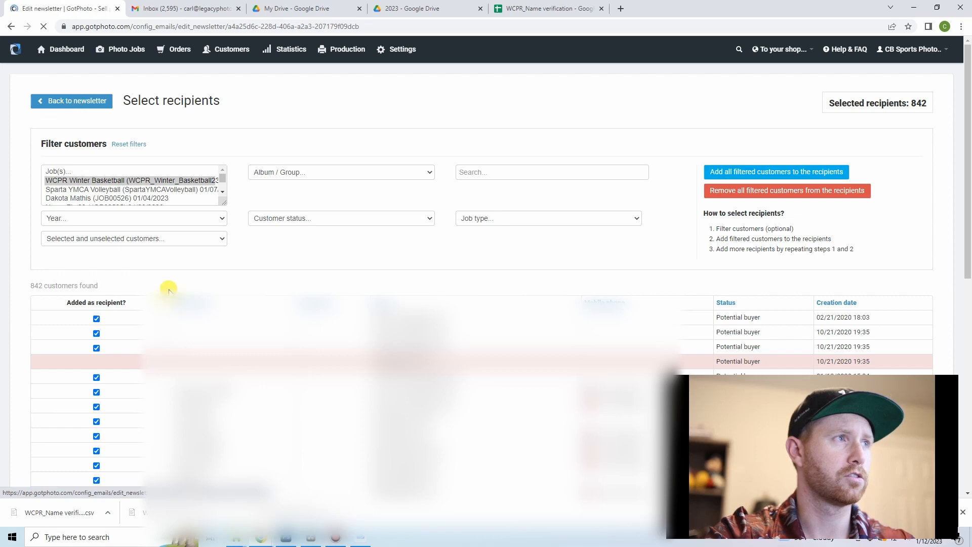
Step: Fill the newsletter email with the "YMCA Photo - Name Verification" template
{"action": "scroll", "coordinate": [152, 263], "scroll_direction": "down", "scroll_amount": 3}
{"action": "scroll", "coordinate": [154, 248], "scroll_direction": "up", "scroll_amount": 1}
{"action": "left_click", "coordinate": [703, 230]}
{"action": "scroll", "coordinate": [703, 292], "scroll_direction": "down", "scroll_amount": 5}
{"action": "scroll", "coordinate": [709, 292], "scroll_direction": "down", "scroll_amount": 10}
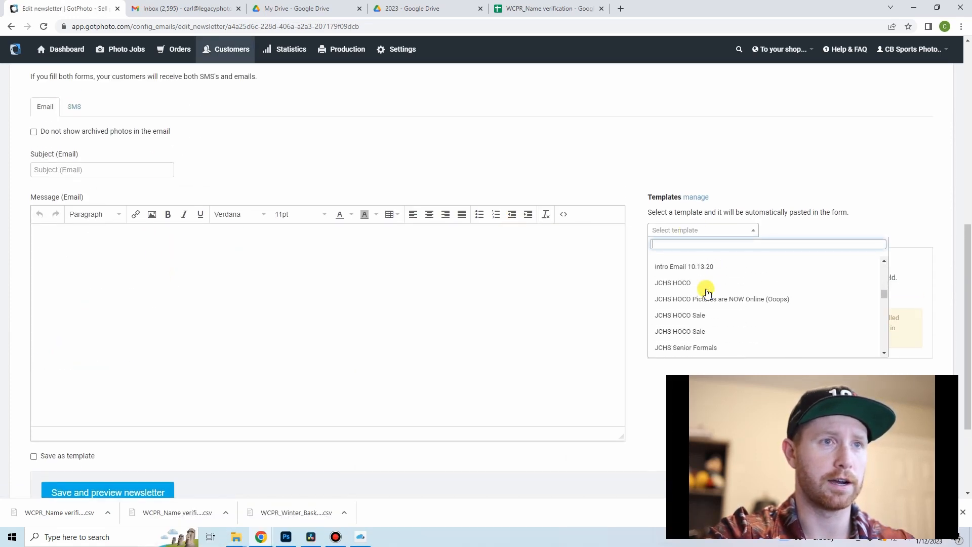
{"action": "scroll", "coordinate": [712, 290], "scroll_direction": "down", "scroll_amount": 12}
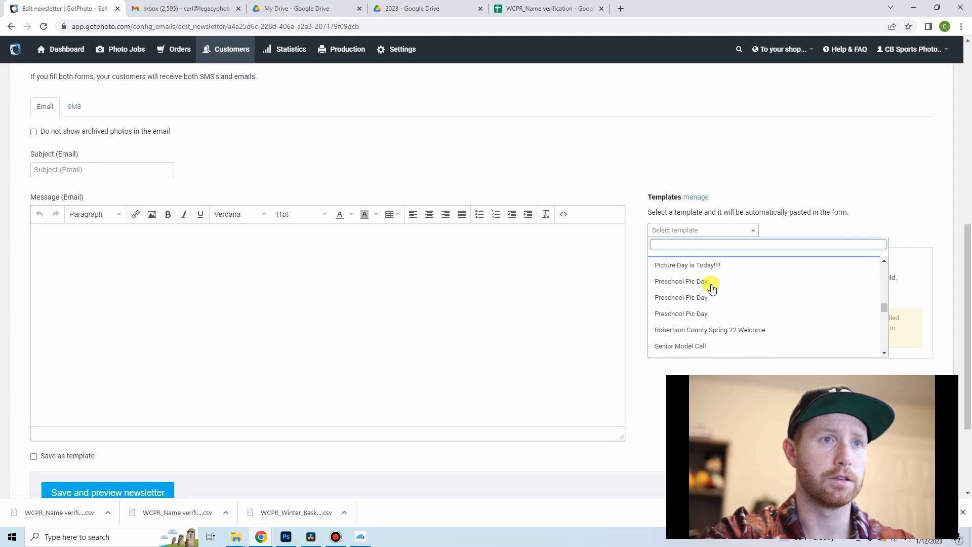
{"action": "scroll", "coordinate": [713, 286], "scroll_direction": "down", "scroll_amount": 8}
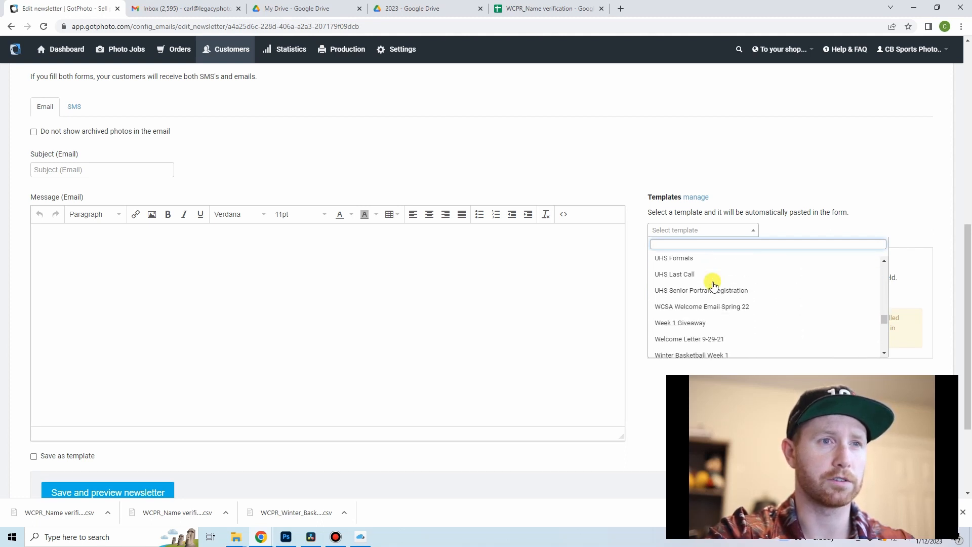
{"action": "scroll", "coordinate": [734, 286], "scroll_direction": "up", "scroll_amount": 3}
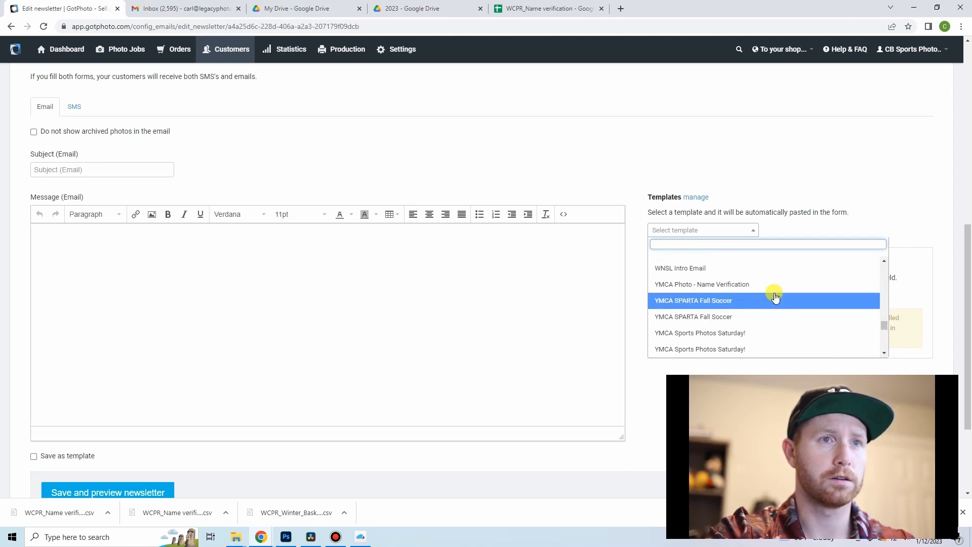
{"action": "left_click", "coordinate": [762, 282]}
Step: Save the newsletter and preview it, checking the message text and the recipient's name image in the email
{"action": "scroll", "coordinate": [169, 325], "scroll_direction": "down", "scroll_amount": 2}
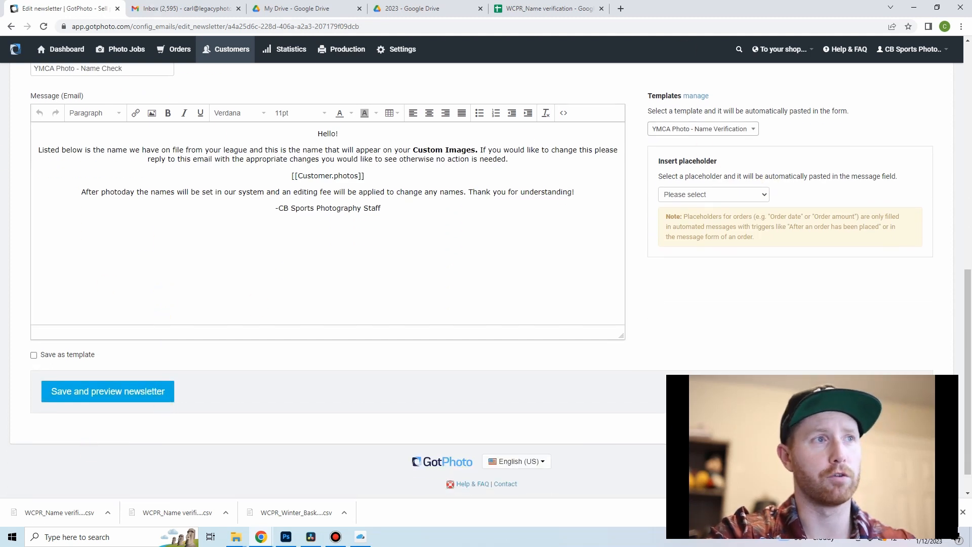
{"action": "left_click", "coordinate": [135, 393]}
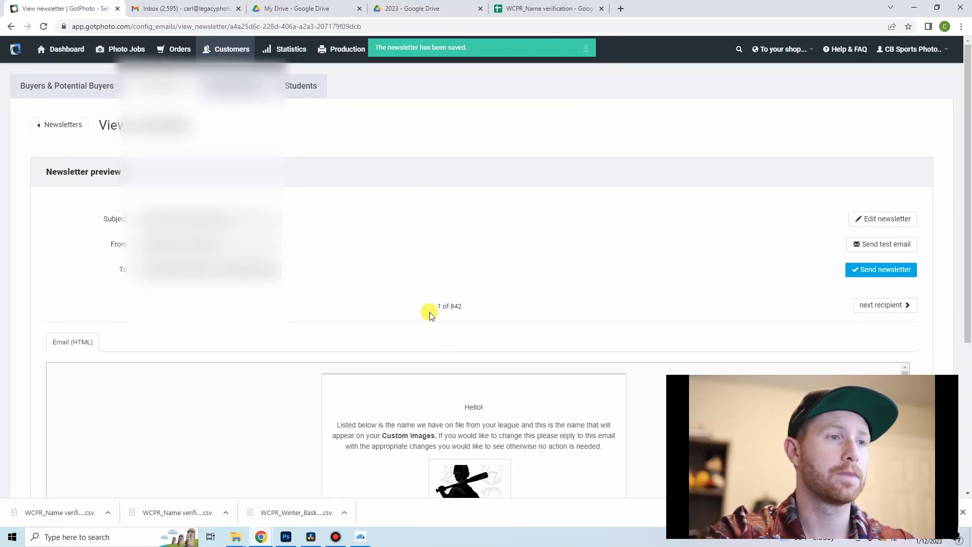
{"action": "scroll", "coordinate": [334, 251], "scroll_direction": "down", "scroll_amount": 4}
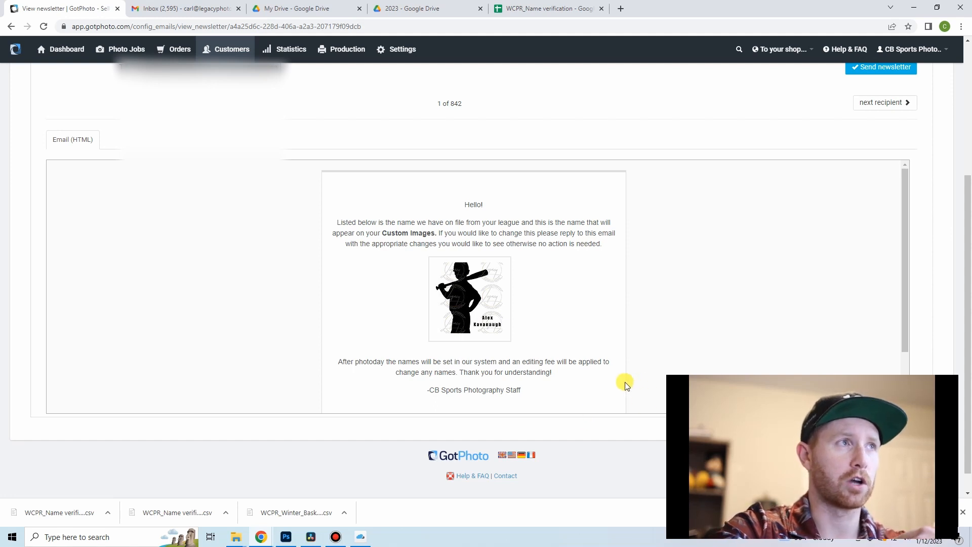
{"action": "scroll", "coordinate": [623, 377], "scroll_direction": "down", "scroll_amount": 3}
{"action": "scroll", "coordinate": [310, 341], "scroll_direction": "up", "scroll_amount": 2}
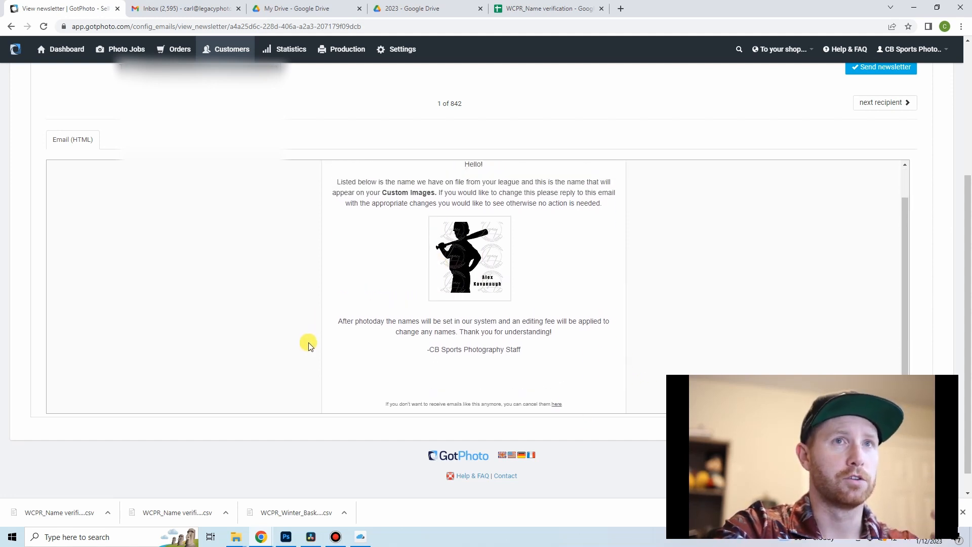